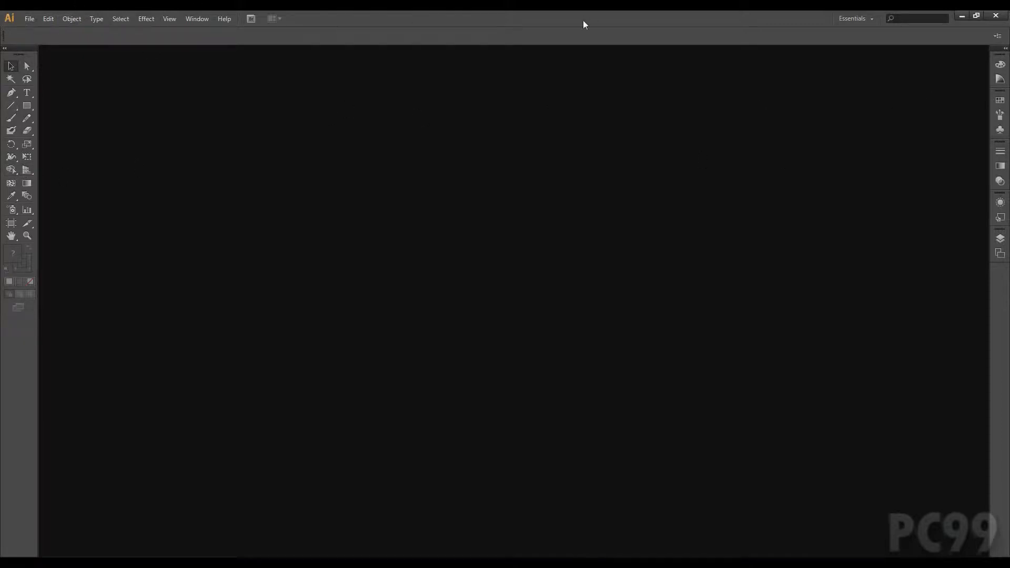
# Step: Start a new document with its units set to Inches and its size set to Letter
pyautogui.moveTo(583, 20)
pyautogui.mouseDown()
pyautogui.moveTo(583, 38)
pyautogui.moveTo(587, 15)
pyautogui.mouseUp()
pyautogui.click(30, 22)
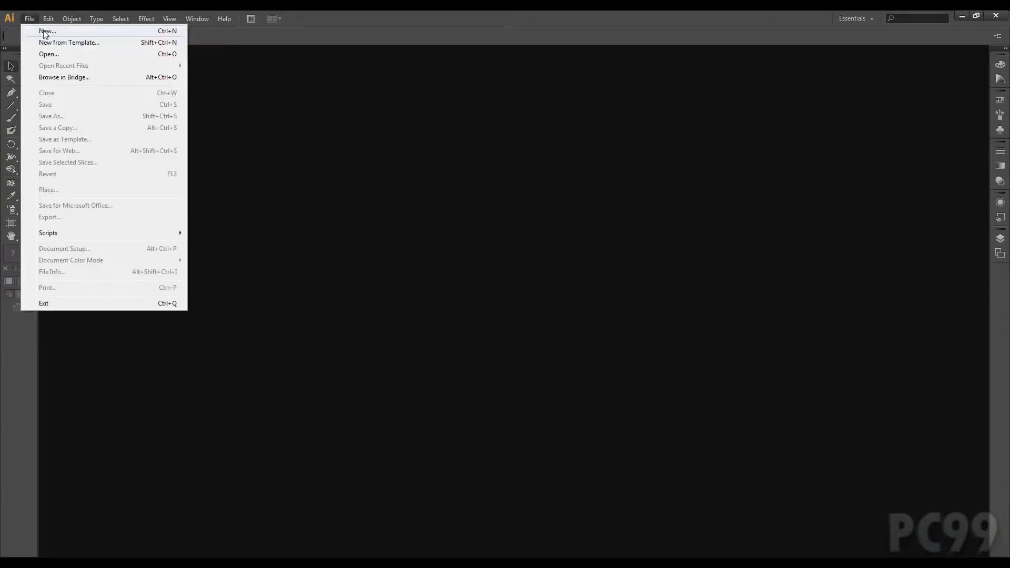
pyautogui.click(43, 29)
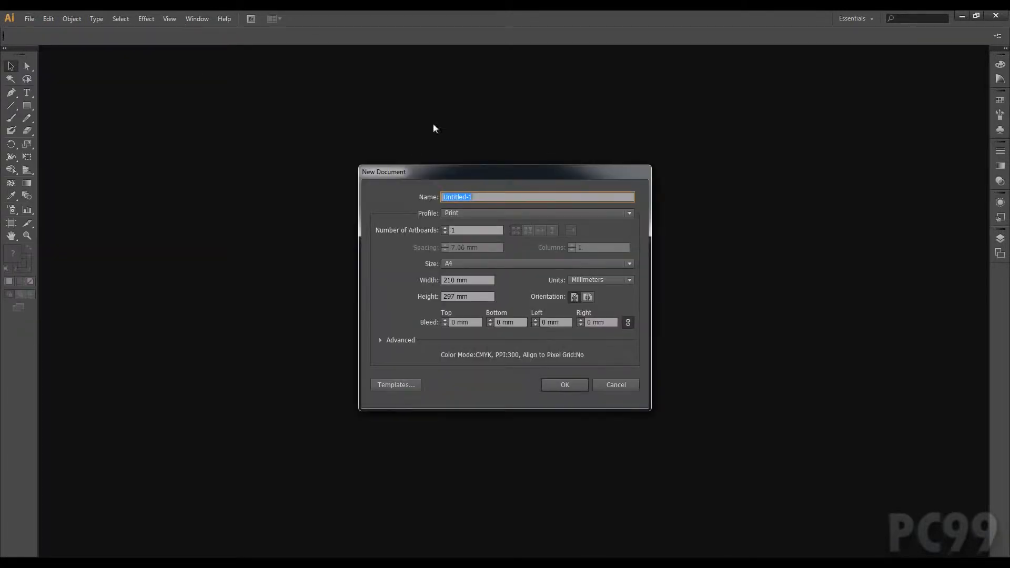
pyautogui.click(472, 214)
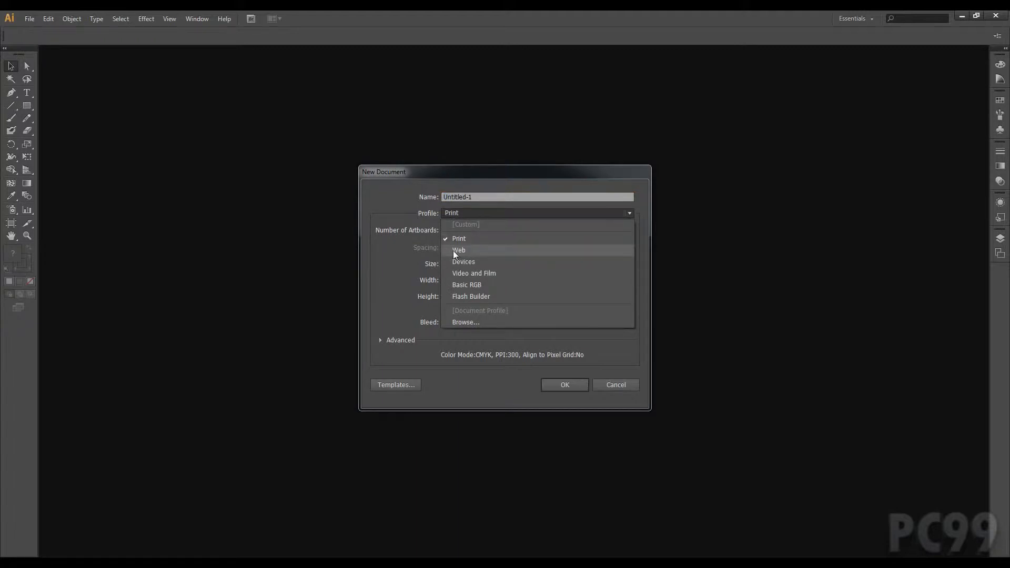
pyautogui.click(408, 300)
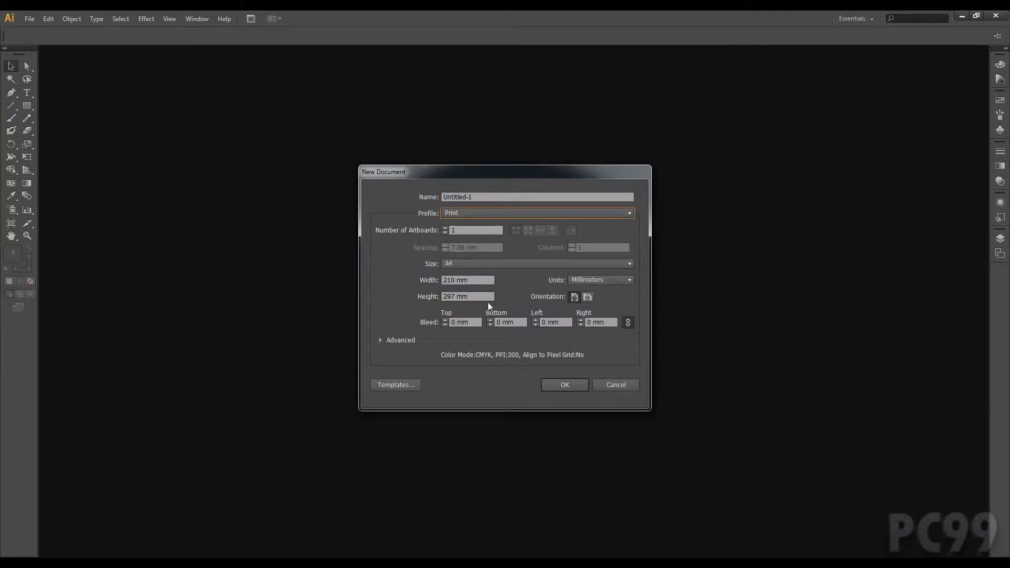
pyautogui.click(609, 280)
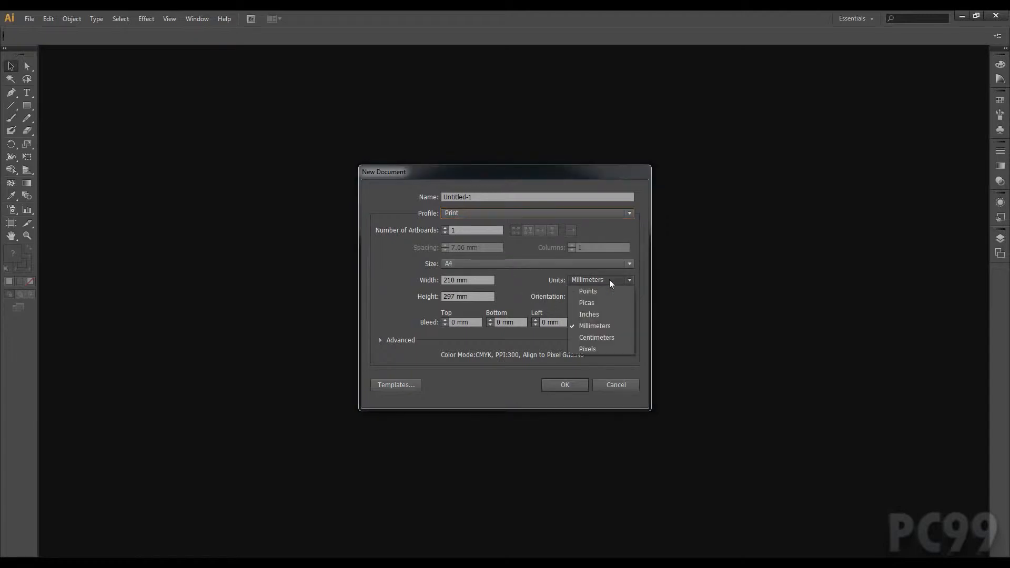
pyautogui.click(602, 316)
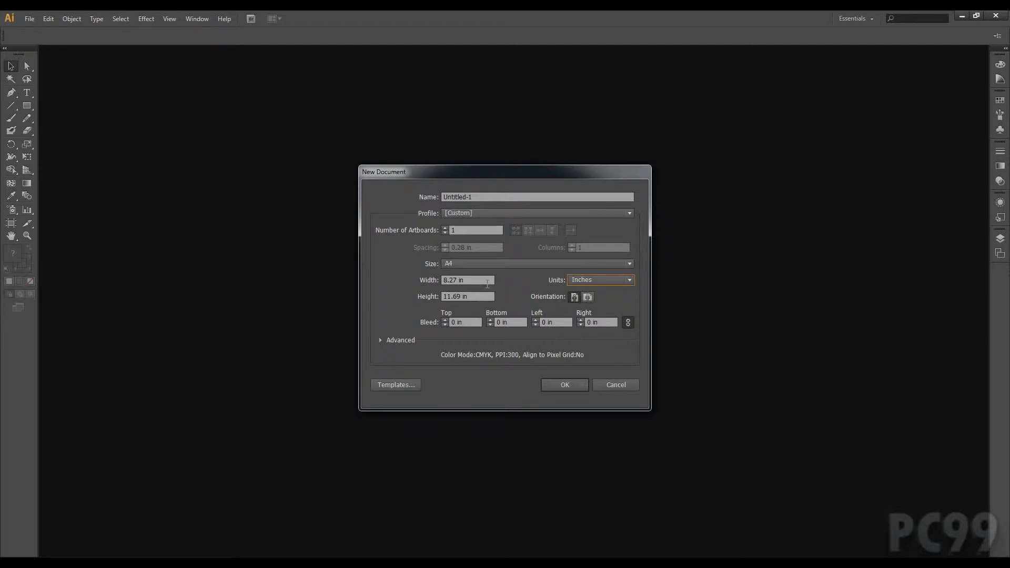
pyautogui.click(490, 262)
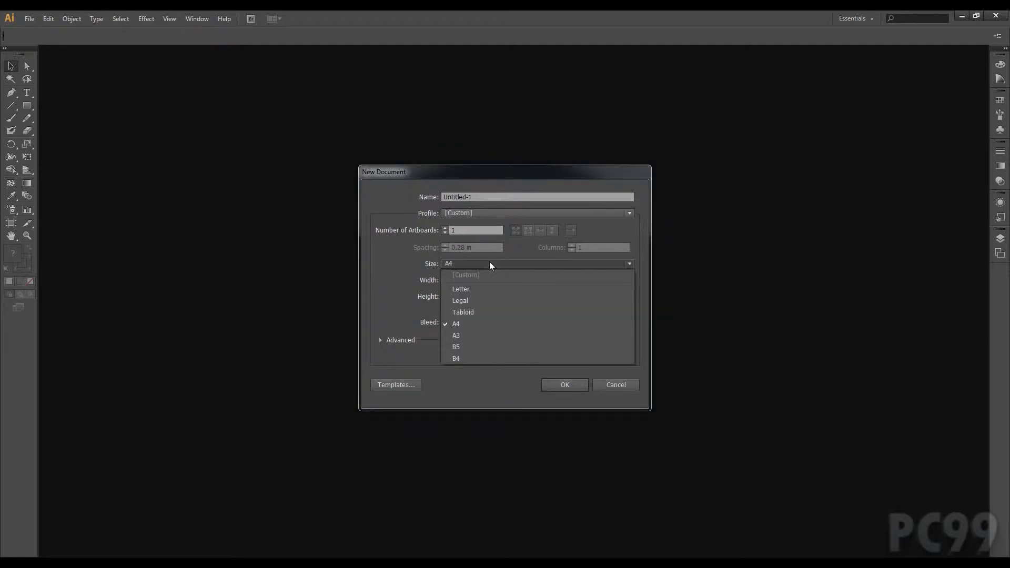
pyautogui.click(477, 289)
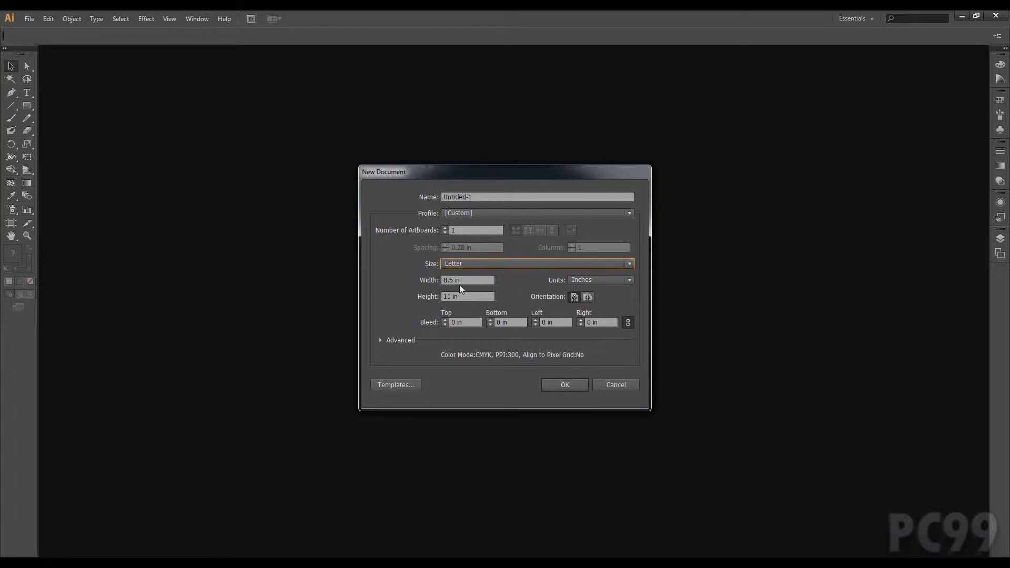
pyautogui.press('Tab')
pyautogui.press('Tab')
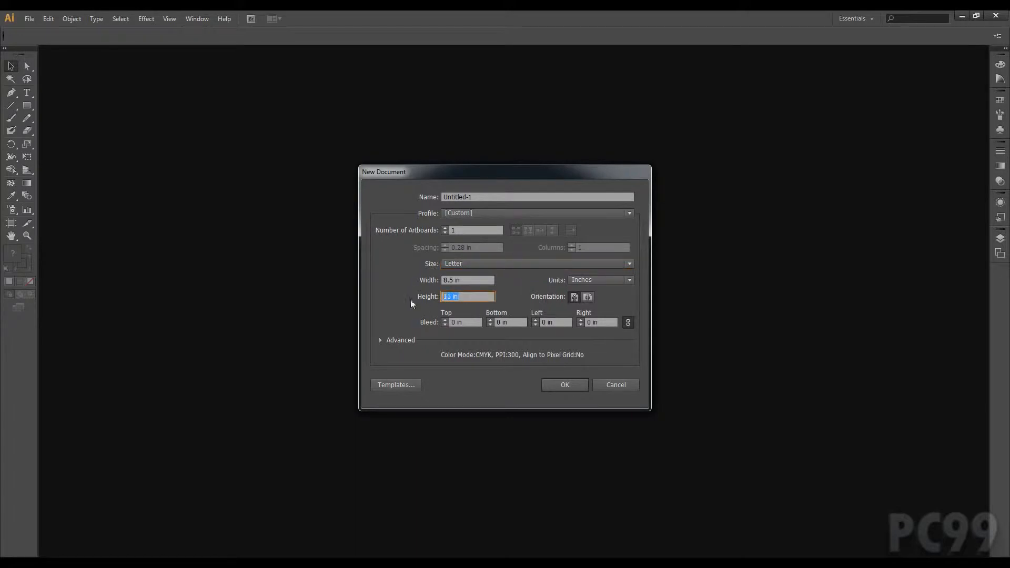
# Step: Keep the advanced color mode at CMYK, name the document Tutorial, and create it
pyautogui.click(377, 339)
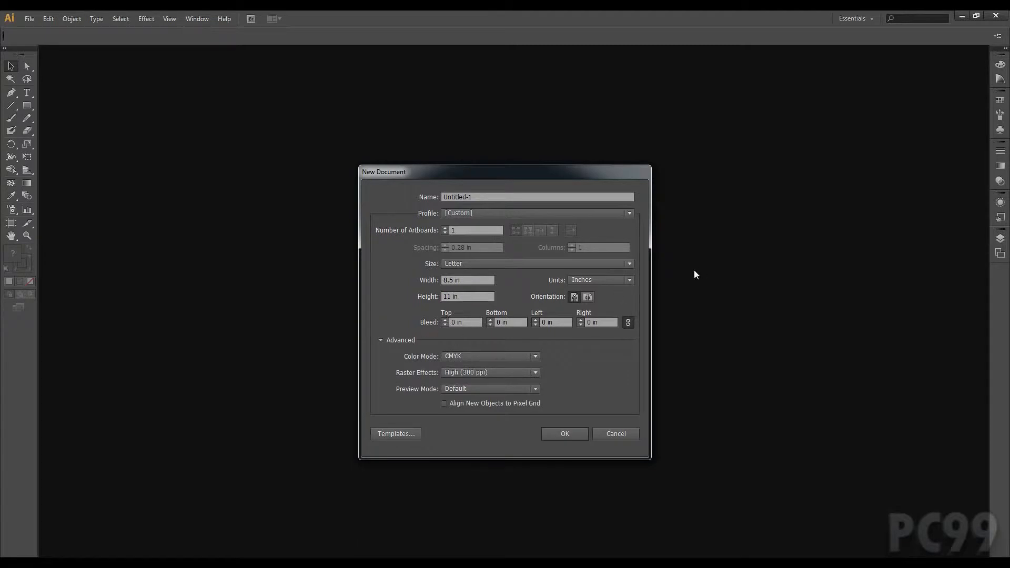
pyautogui.click(502, 356)
pyautogui.click(488, 367)
pyautogui.click(494, 200)
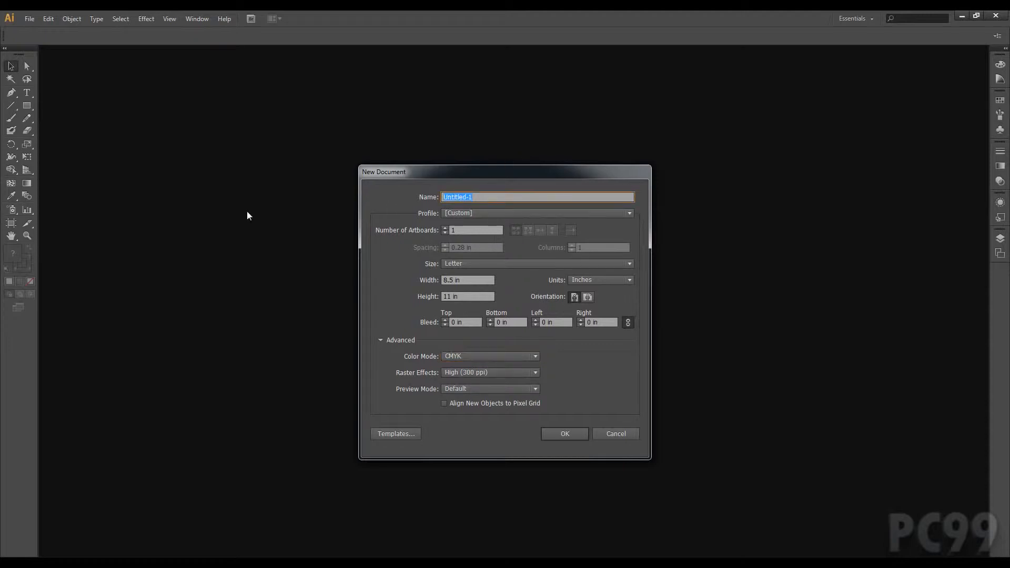
pyautogui.write('Tutorial')
pyautogui.click(562, 437)
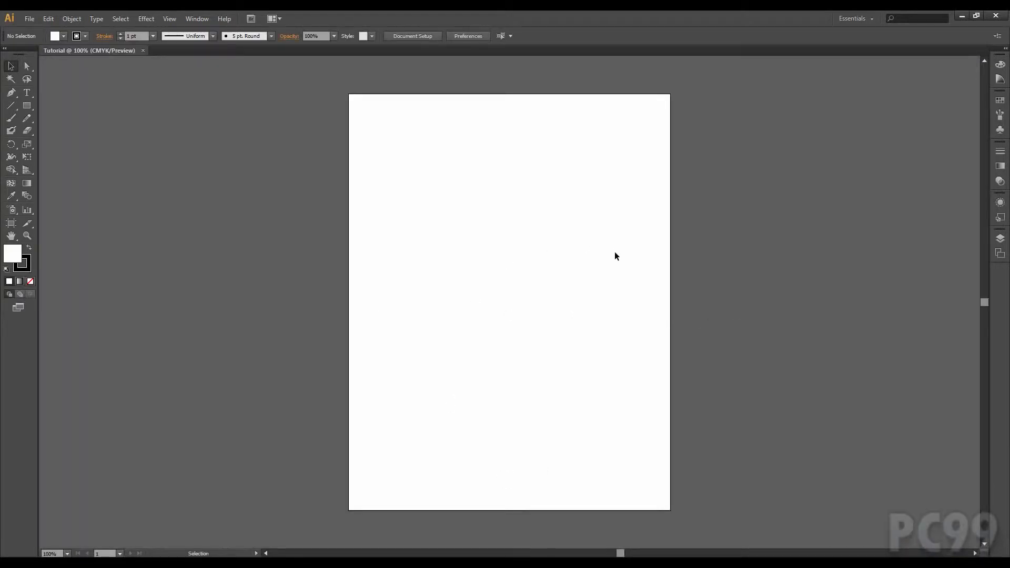
pyautogui.click(6, 49)
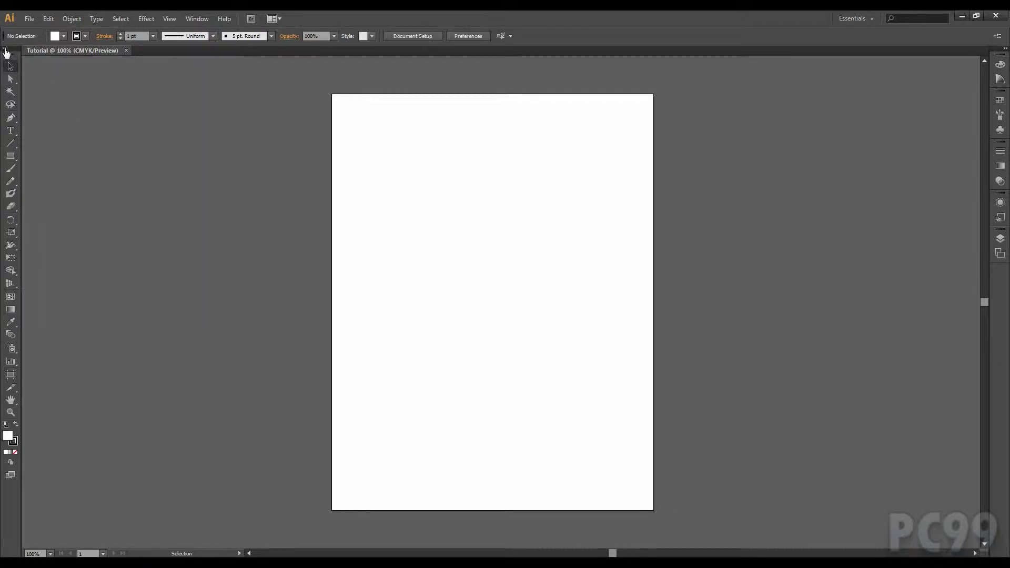
pyautogui.click(6, 50)
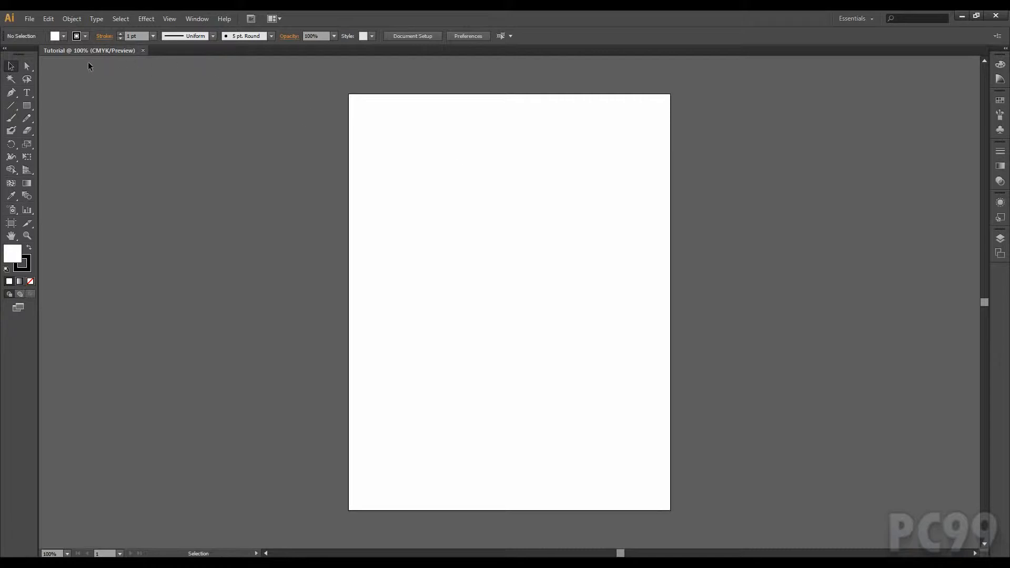
pyautogui.click(26, 66)
pyautogui.moveTo(614, 401); pyautogui.dragTo(466, 163)
pyautogui.click(10, 66)
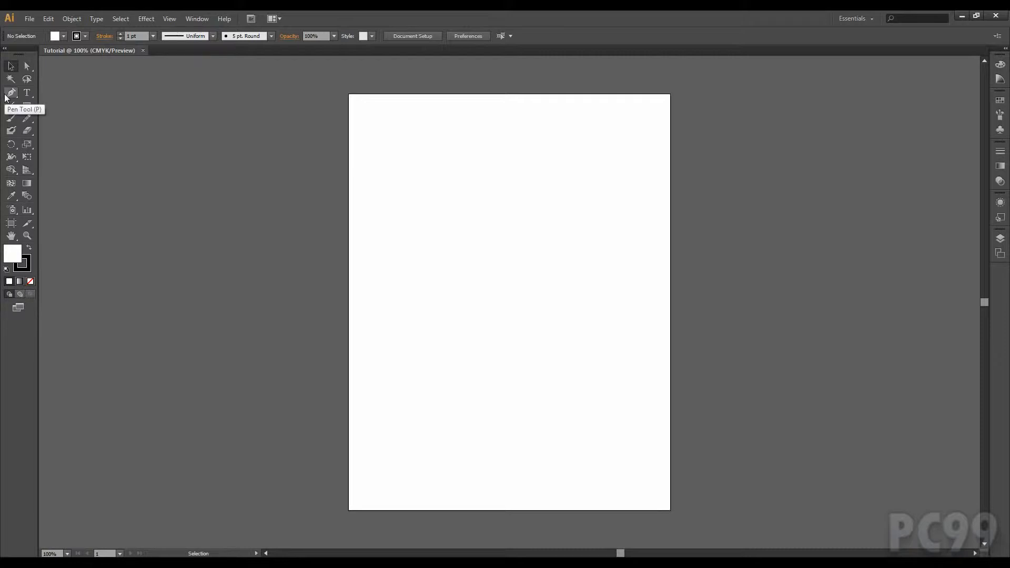
# Step: Pan the empty artboard around the window with the Hand tool, including its temporary use from the Selection tool
pyautogui.click(12, 236)
pyautogui.moveTo(486, 237); pyautogui.dragTo(449, 230)
pyautogui.press('v')
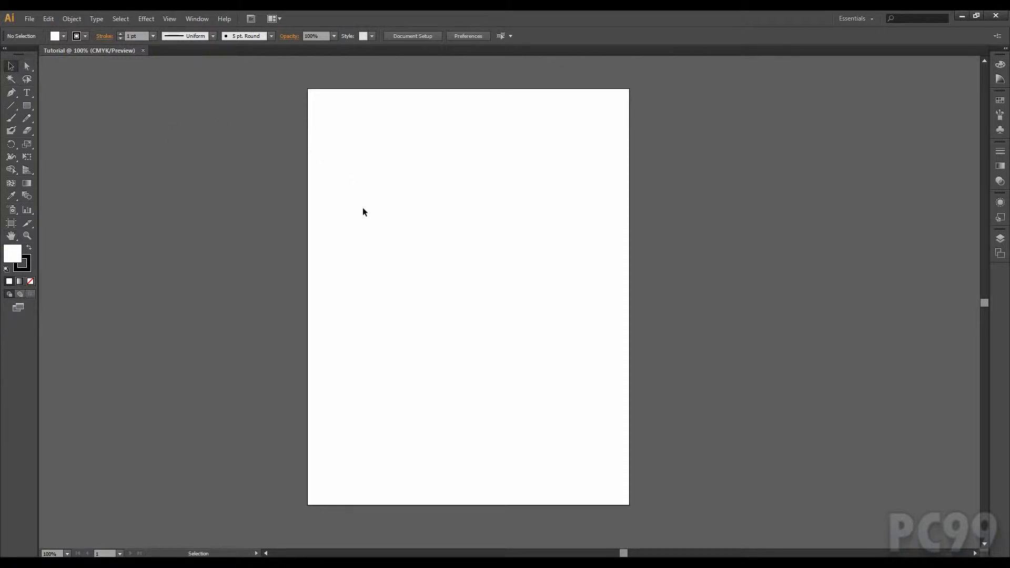
pyautogui.press('space')
pyautogui.moveTo(421, 268); pyautogui.dragTo(512, 265)
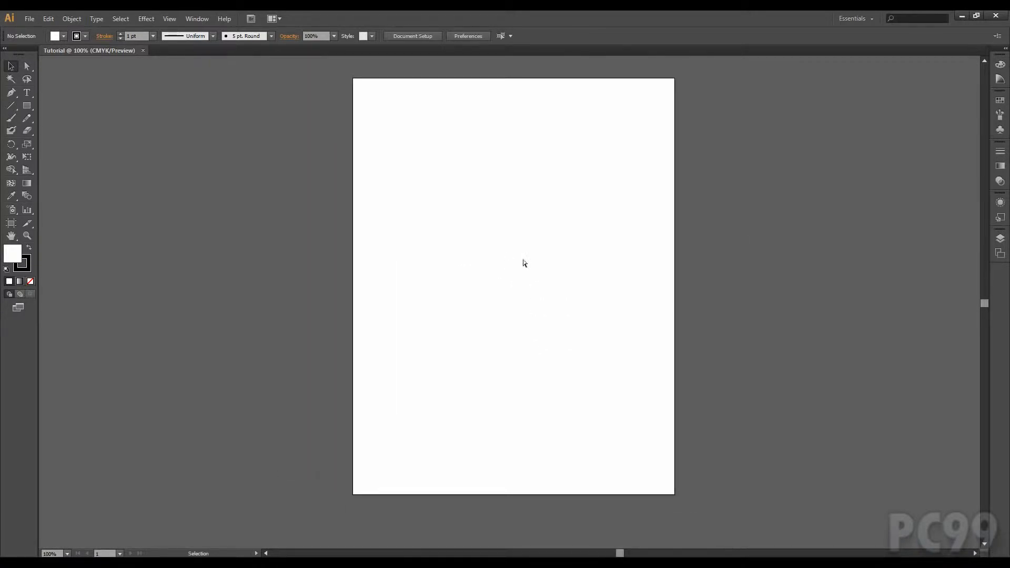
# Step: Zoom in closely on the middle of the artboard and fit the whole artboard back in the window
pyautogui.hotkey('ctrl', '=')
pyautogui.hotkey('ctrl', '-')
pyautogui.hotkey('ctrl', '-')
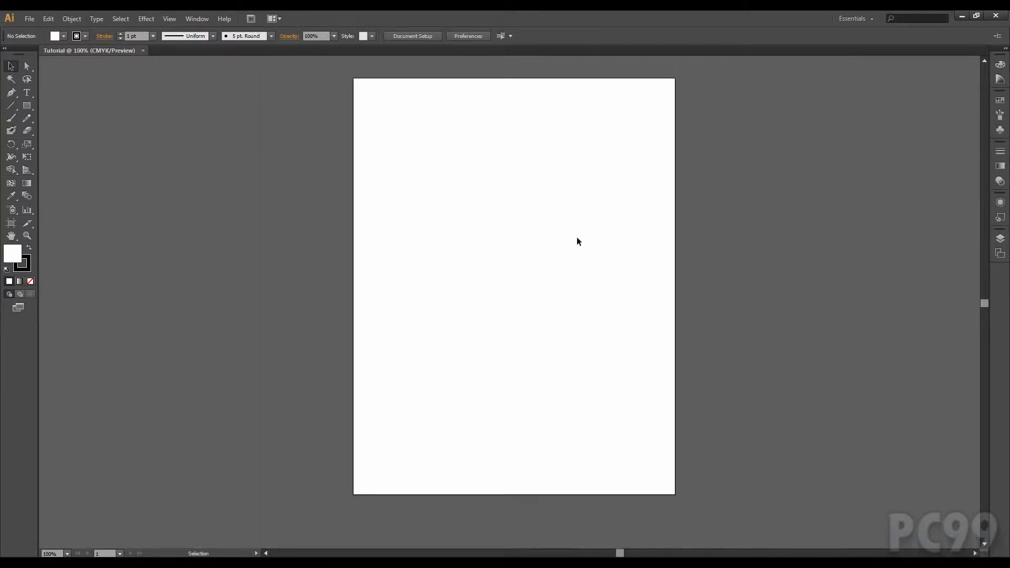
pyautogui.click(26, 236)
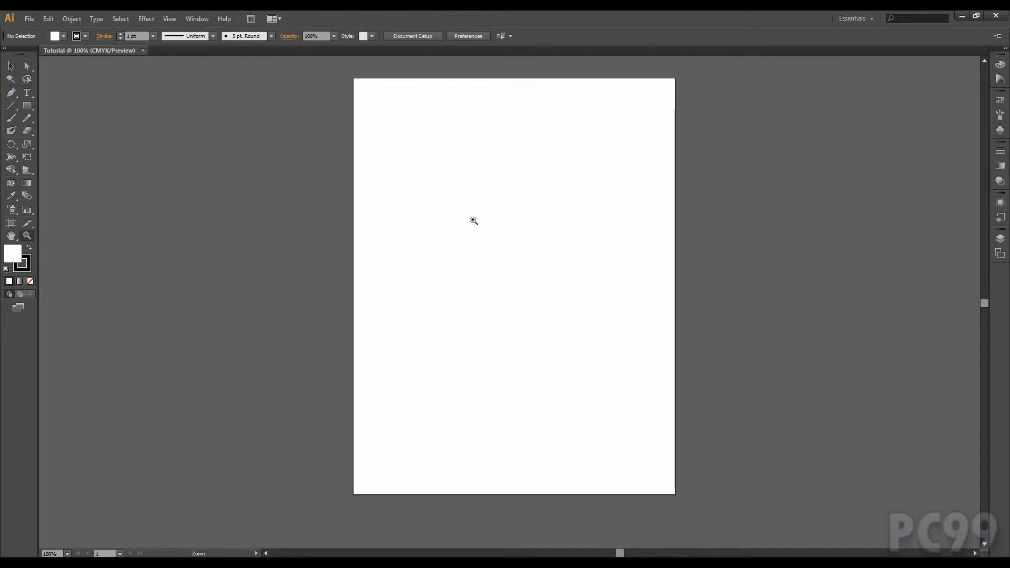
pyautogui.moveTo(470, 220); pyautogui.dragTo(600, 306)
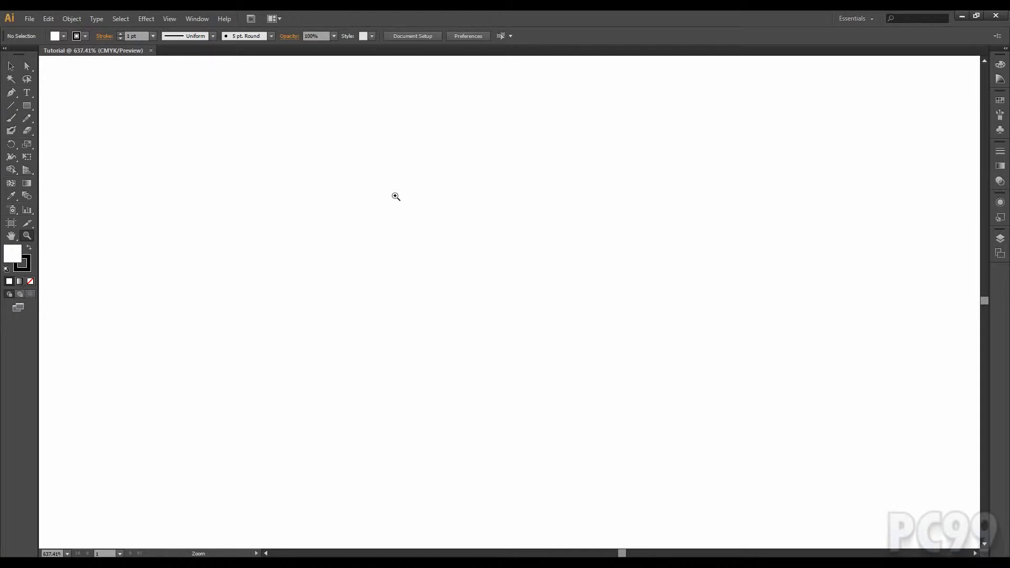
pyautogui.hotkey('ctrl', '-')
pyautogui.hotkey('ctrl', '0')
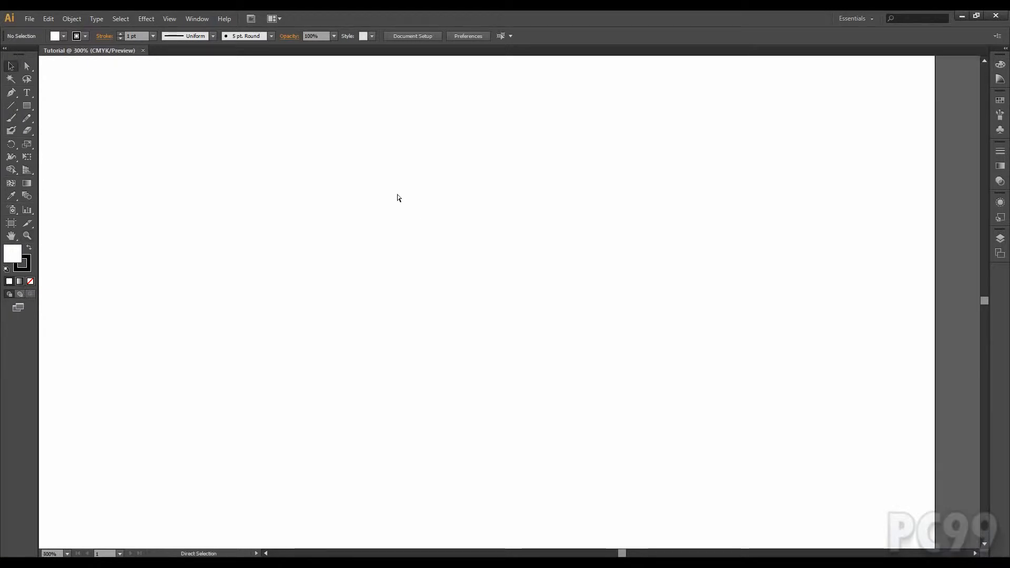
pyautogui.press('a')
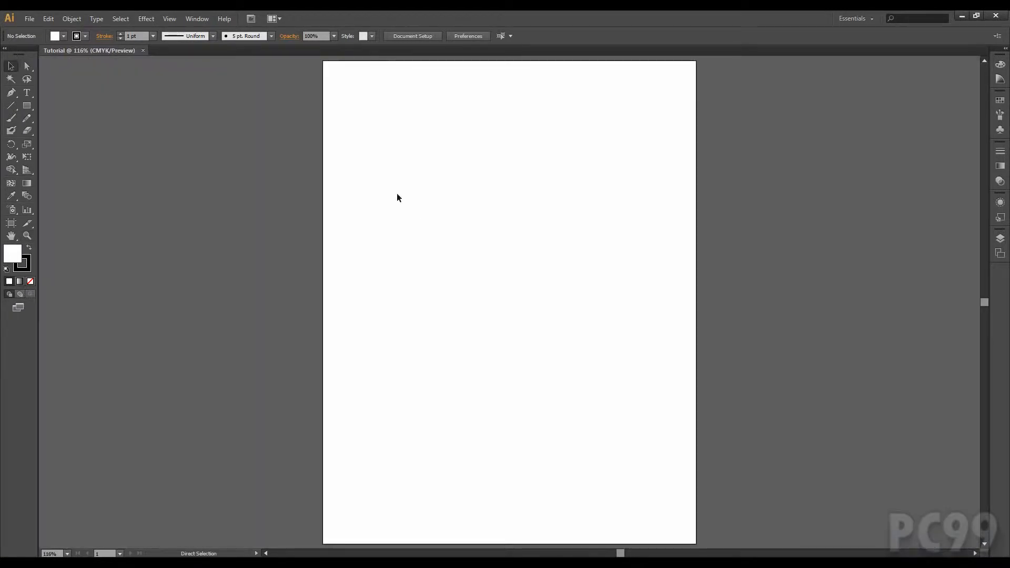
pyautogui.press('v')
# Step: Draw a slightly rotated hexagon about 1.87 by 1.83 in on the upper part of the artboard with the Polygon tool
pyautogui.click(26, 107)
pyautogui.click(25, 110)
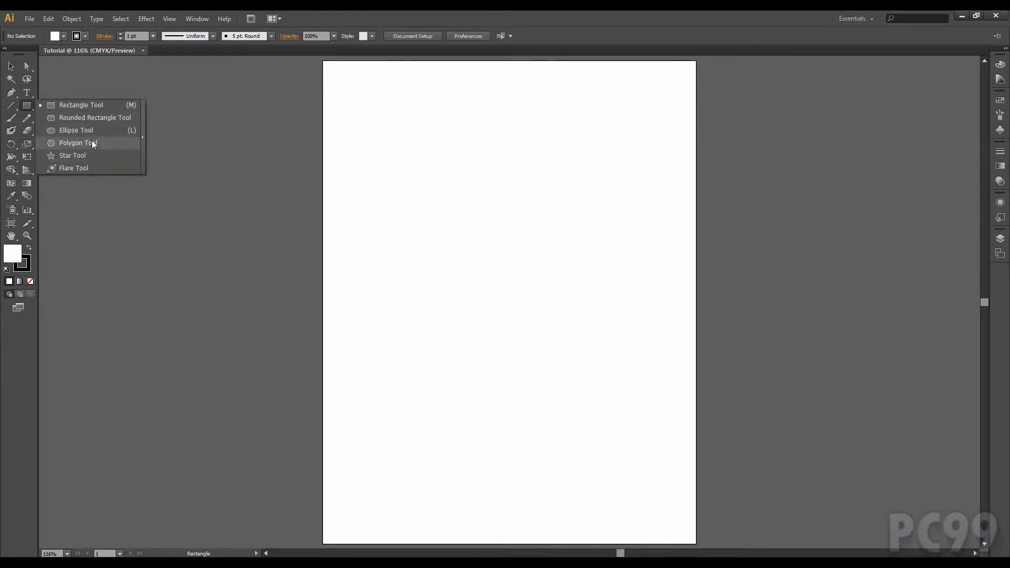
pyautogui.click(92, 144)
pyautogui.moveTo(447, 212); pyautogui.dragTo(476, 244)
pyautogui.click(10, 65)
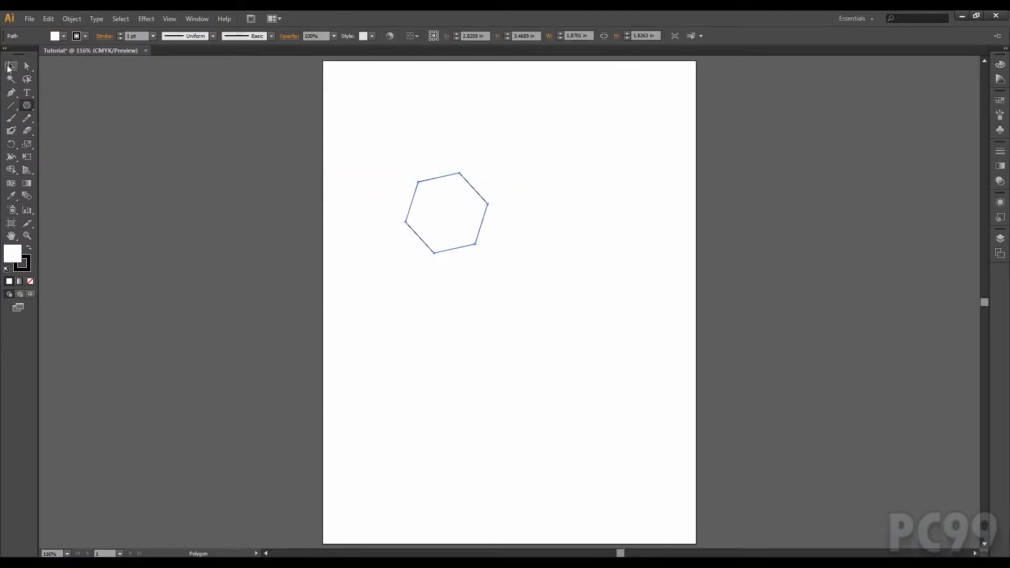
pyautogui.click(319, 155)
pyautogui.click(487, 204)
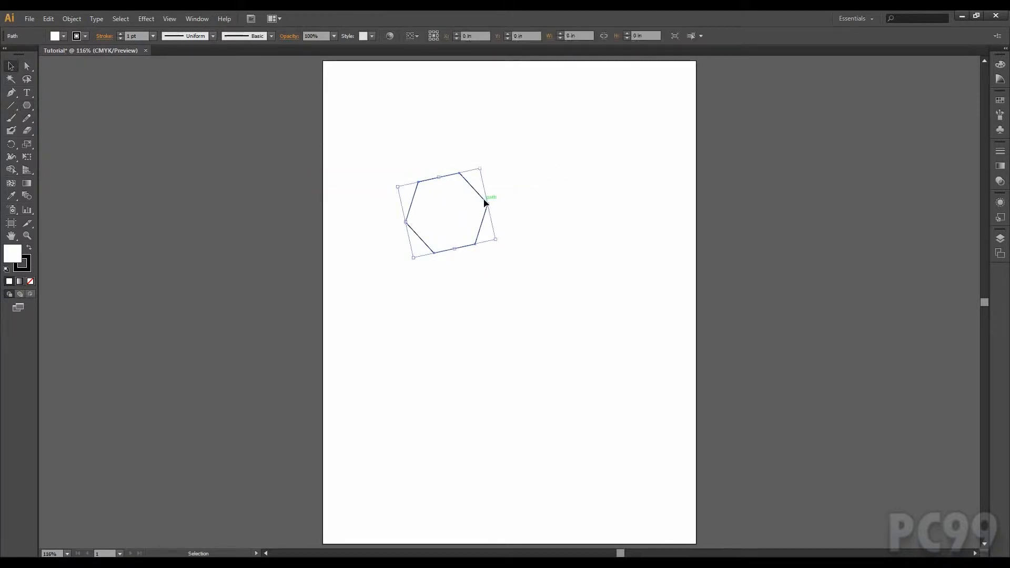
# Step: Draw a second polygon about 1.08 in wide just below the hexagon, reducing its sides to form a triangle
pyautogui.click(26, 105)
pyautogui.moveTo(477, 295); pyautogui.dragTo(504, 302)
pyautogui.press('Down')
pyautogui.press('Down')
pyautogui.press('Down')
pyautogui.press('Up')
pyautogui.press('Up')
pyautogui.press('Up')
pyautogui.press('Up')
pyautogui.press('Down')
pyautogui.press('Down')
pyautogui.press('Down')
pyautogui.press('Down')
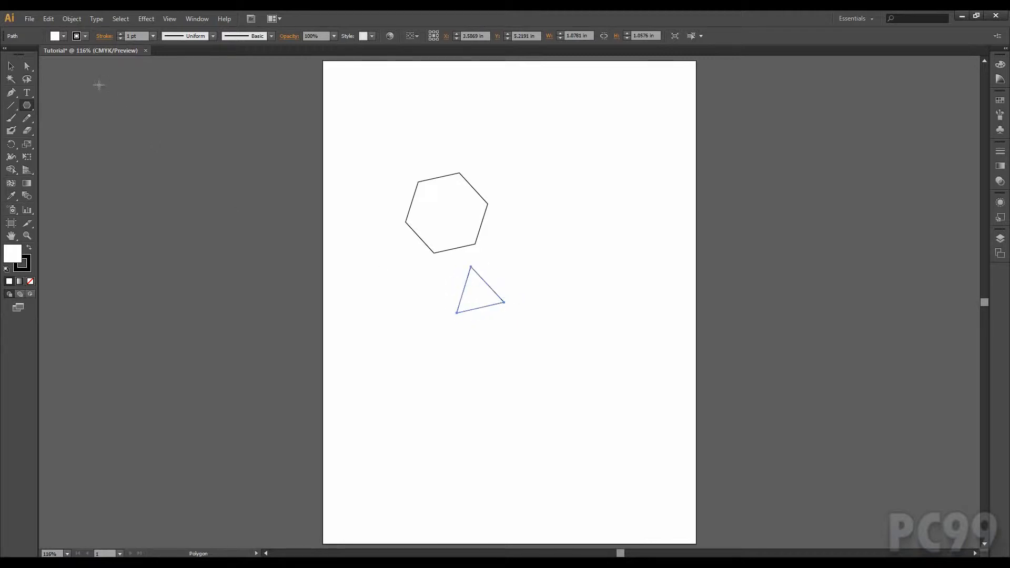
# Step: Draw a star about 1.78 in wide to the right of the hexagon, raise its points to a dense sunburst, and deselect it
pyautogui.click(30, 104)
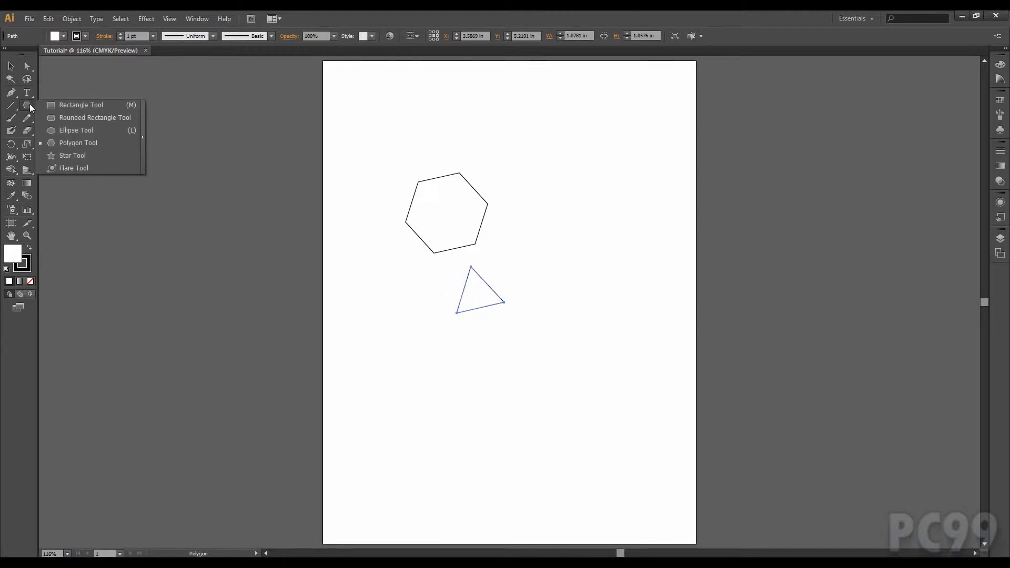
pyautogui.click(97, 155)
pyautogui.moveTo(592, 236); pyautogui.dragTo(595, 275)
pyautogui.press('Up')
pyautogui.press('Up')
pyautogui.press('Up')
pyautogui.press('Up')
pyautogui.press('Up')
pyautogui.press('Up')
pyautogui.press('Up')
pyautogui.press('Up')
pyautogui.press('Up')
pyautogui.press('Up')
pyautogui.press('Up')
pyautogui.press('Up')
pyautogui.press('Up')
pyautogui.press('Up')
pyautogui.press('Up')
pyautogui.press('Up')
pyautogui.press('Up')
pyautogui.press('Up')
pyautogui.press('Up')
pyautogui.press('Up')
pyautogui.press('Up')
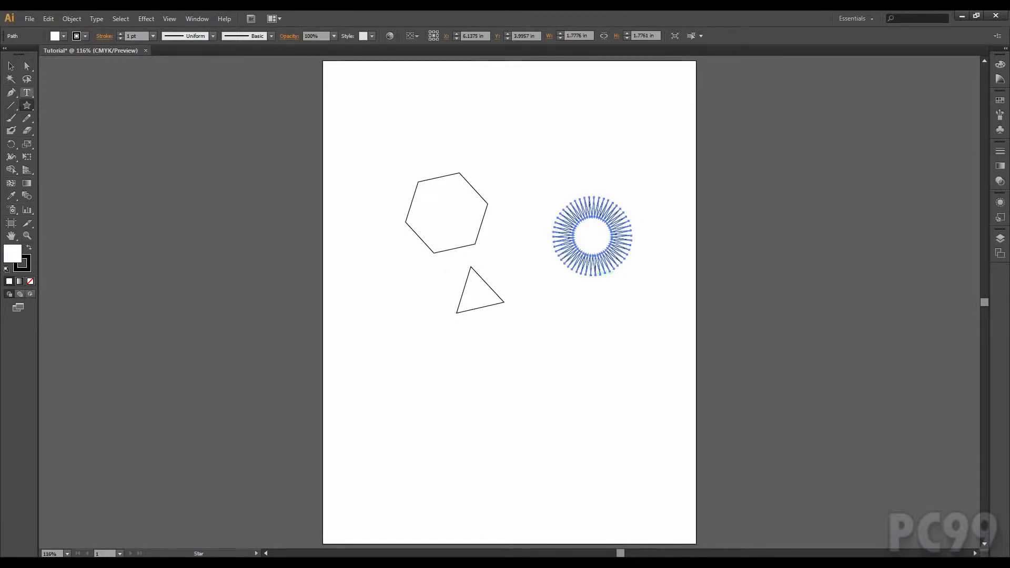
pyautogui.press('v')
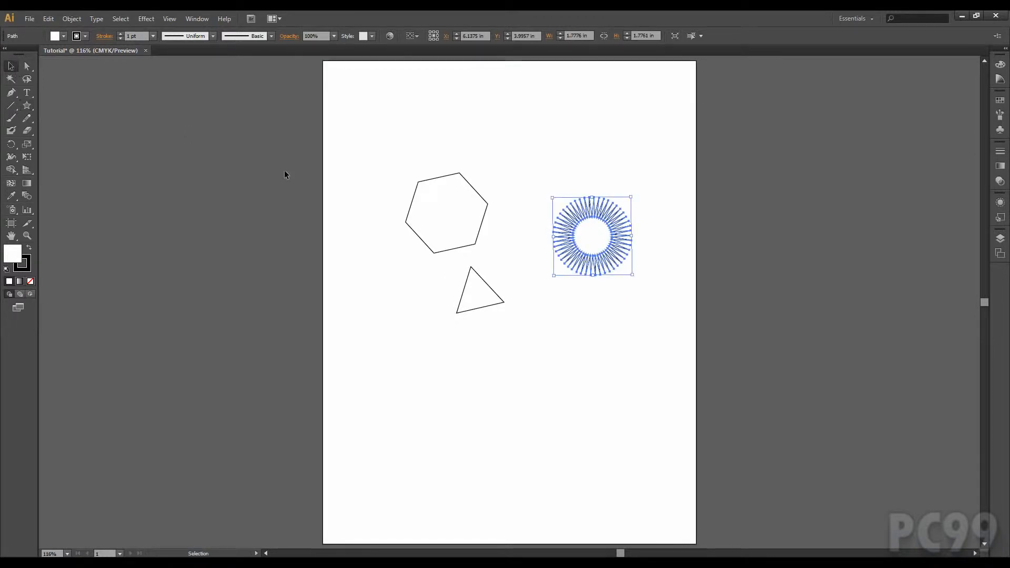
pyautogui.click(284, 169)
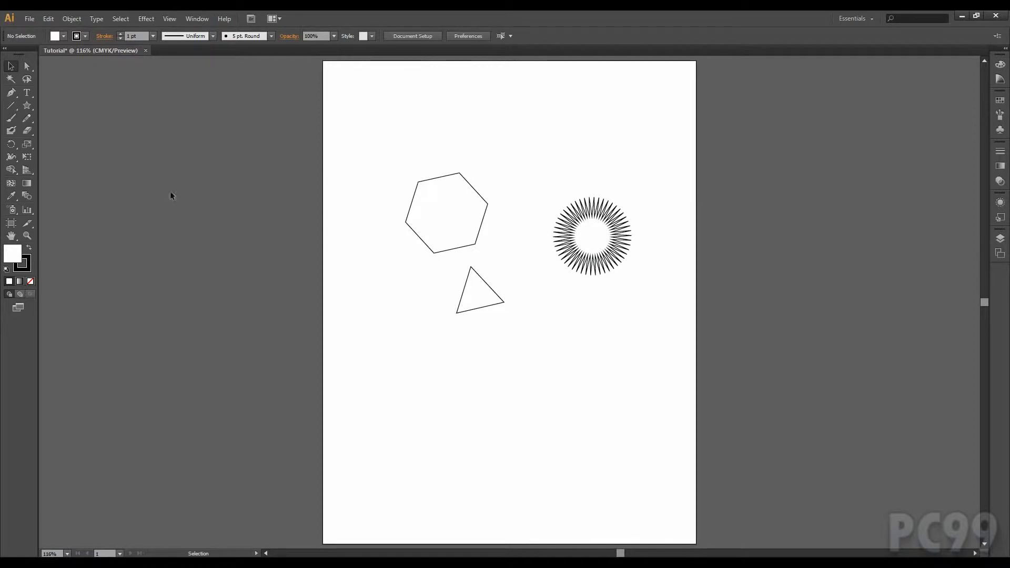
# Step: Zoom in to 300% and pan until the hexagon, triangle and star can be examined together, leaving nothing selected
pyautogui.click(487, 204)
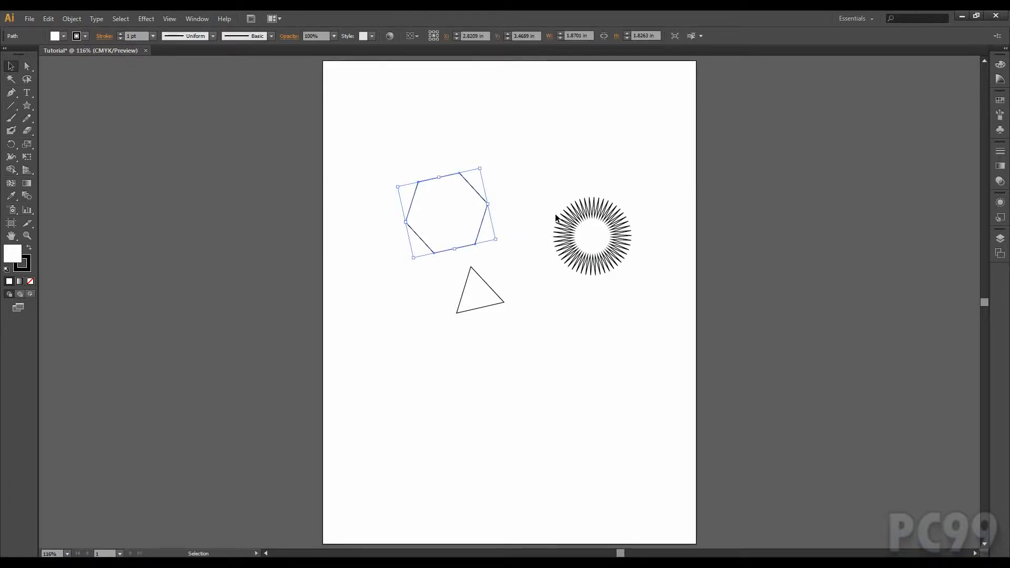
pyautogui.hotkey('ctrl', '+')
pyautogui.hotkey('ctrl', '+')
pyautogui.hotkey('ctrl', '+')
pyautogui.moveTo(555, 216); pyautogui.dragTo(557, 266)
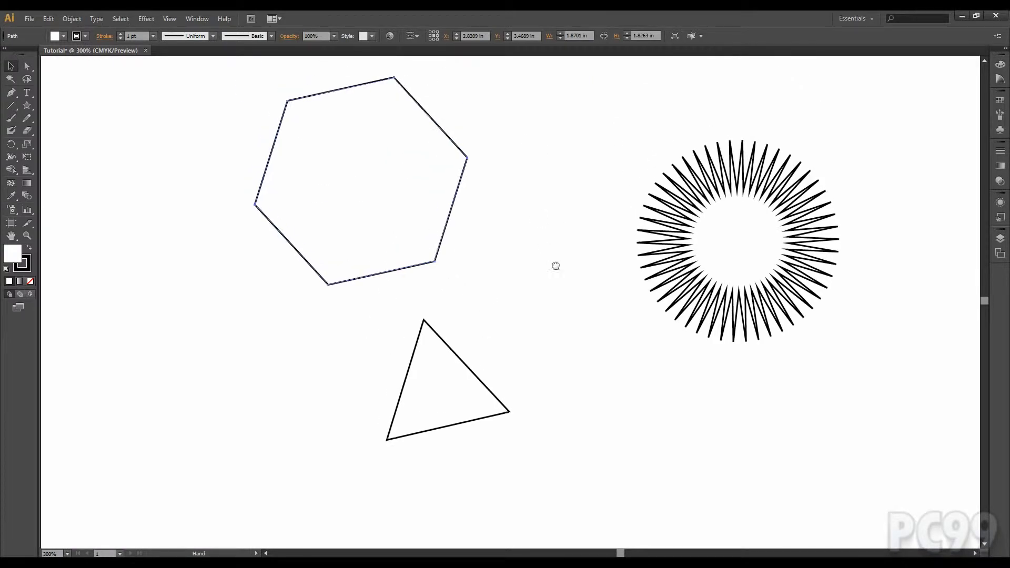
pyautogui.moveTo(548, 148); pyautogui.dragTo(589, 207)
pyautogui.click(587, 208)
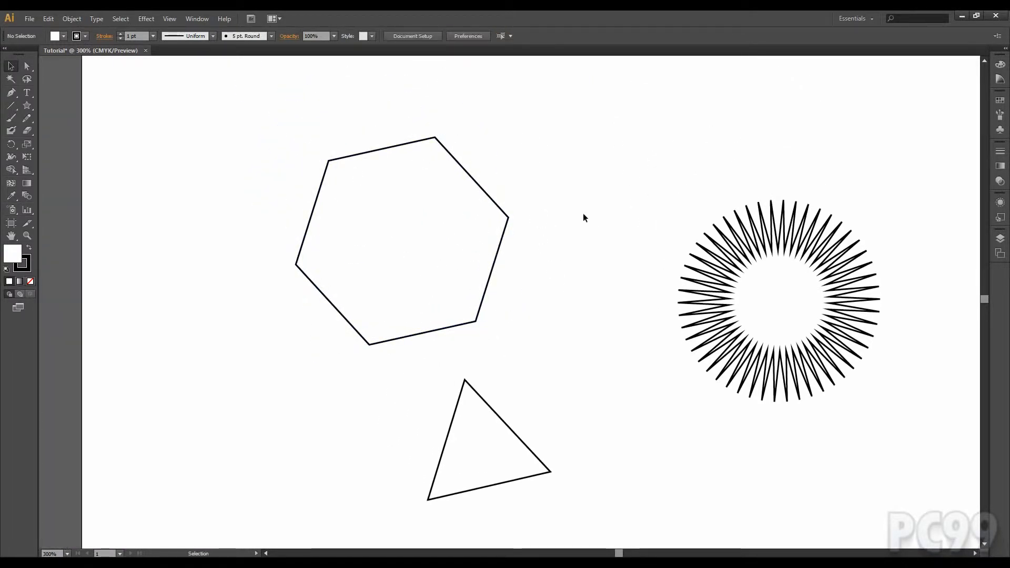
pyautogui.moveTo(552, 219); pyautogui.dragTo(607, 238)
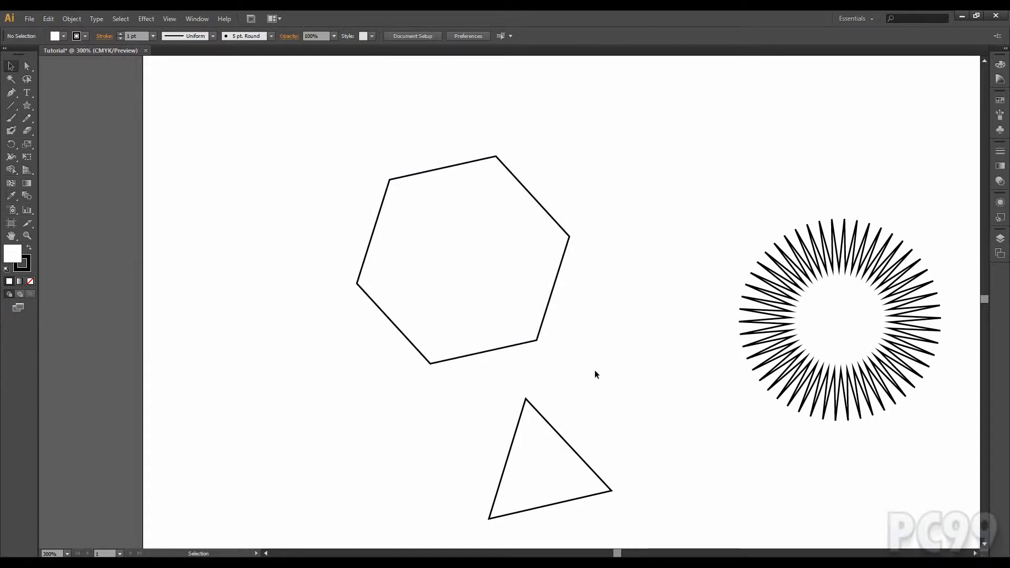
pyautogui.moveTo(595, 374); pyautogui.dragTo(566, 359)
pyautogui.press('a')
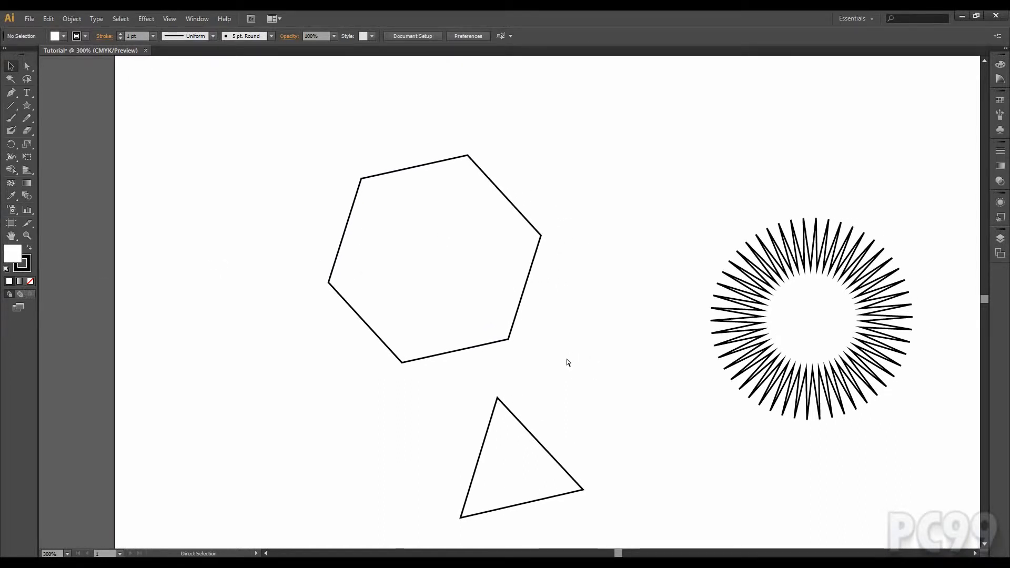
# Step: Zoom in to 6400% on the hexagon's lower-right edge to examine its stroke and centre path up close
pyautogui.hotkey('ctrl', '=')
pyautogui.hotkey('ctrl', '=')
pyautogui.hotkey('ctrl', '=')
pyautogui.hotkey('ctrl', '=')
pyautogui.hotkey('ctrl', '=')
pyautogui.hotkey('ctrl', '=')
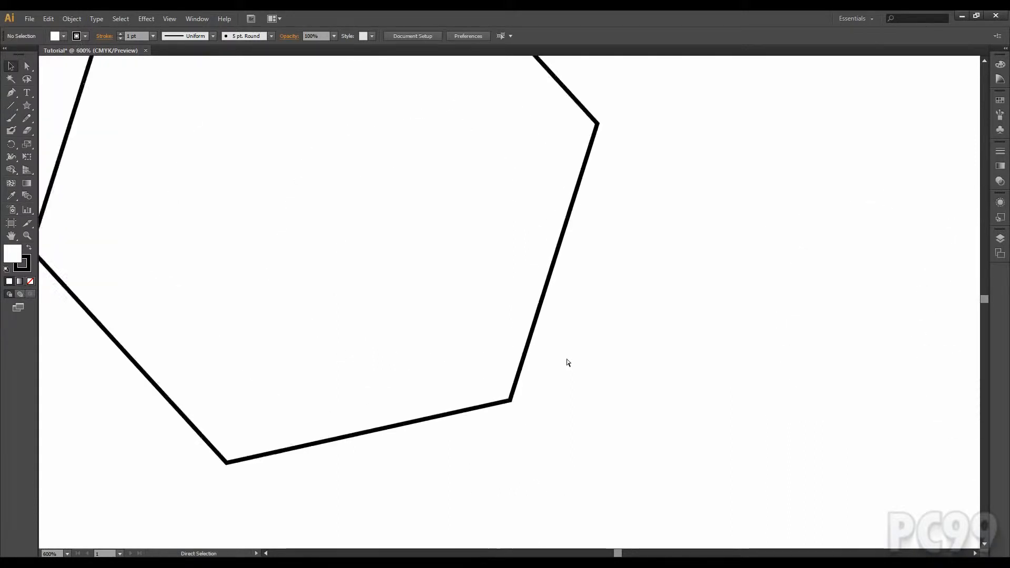
pyautogui.hotkey('ctrl', '=')
pyautogui.hotkey('ctrl', '=')
pyautogui.hotkey('ctrl', '=')
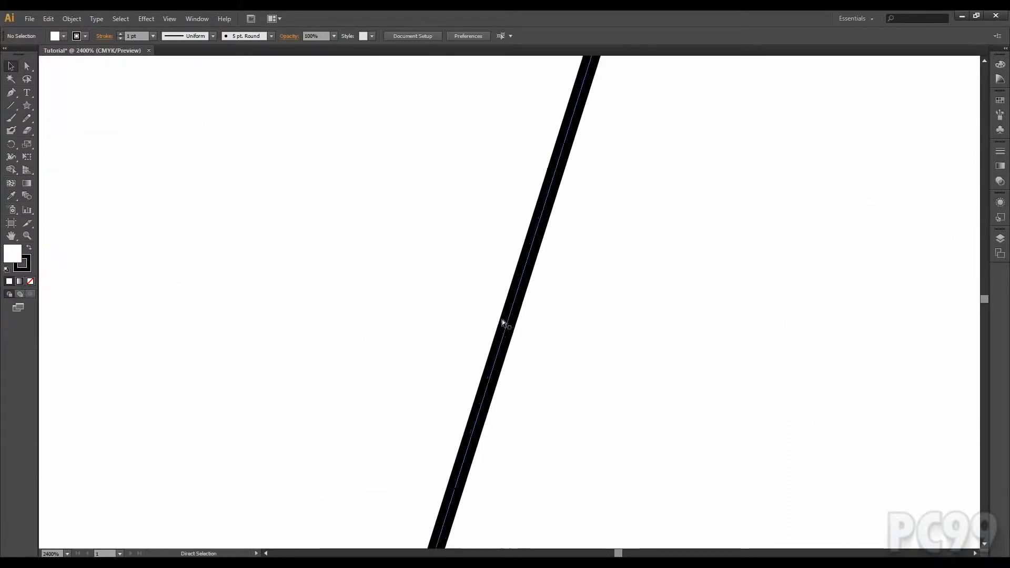
# Step: Select the hexagon by its edge with the Selection tool and frame all three shapes at 200%
pyautogui.press('v')
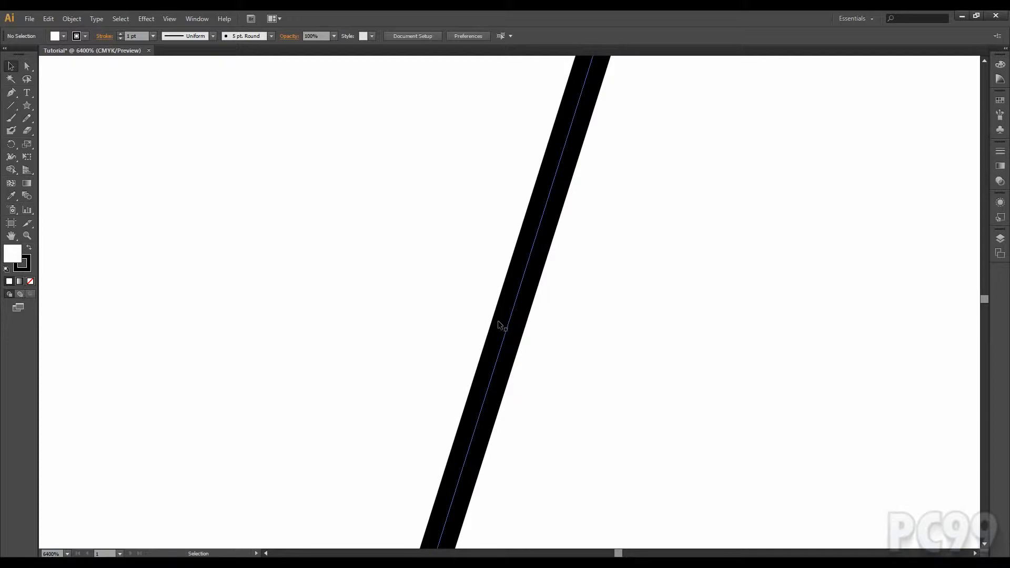
pyautogui.moveTo(489, 316); pyautogui.dragTo(548, 241)
pyautogui.click(546, 255)
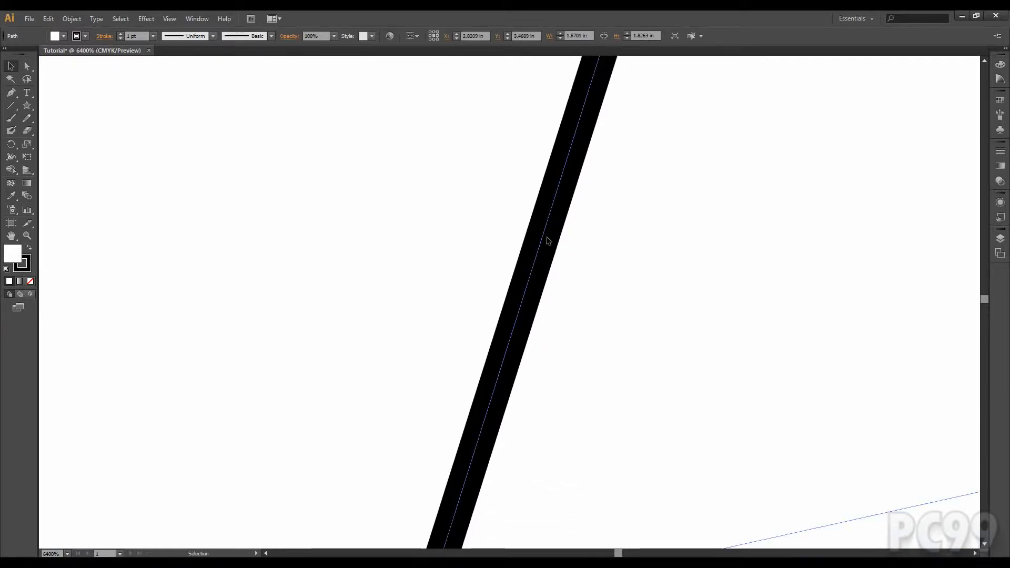
pyautogui.hotkey('ctrl', '0')
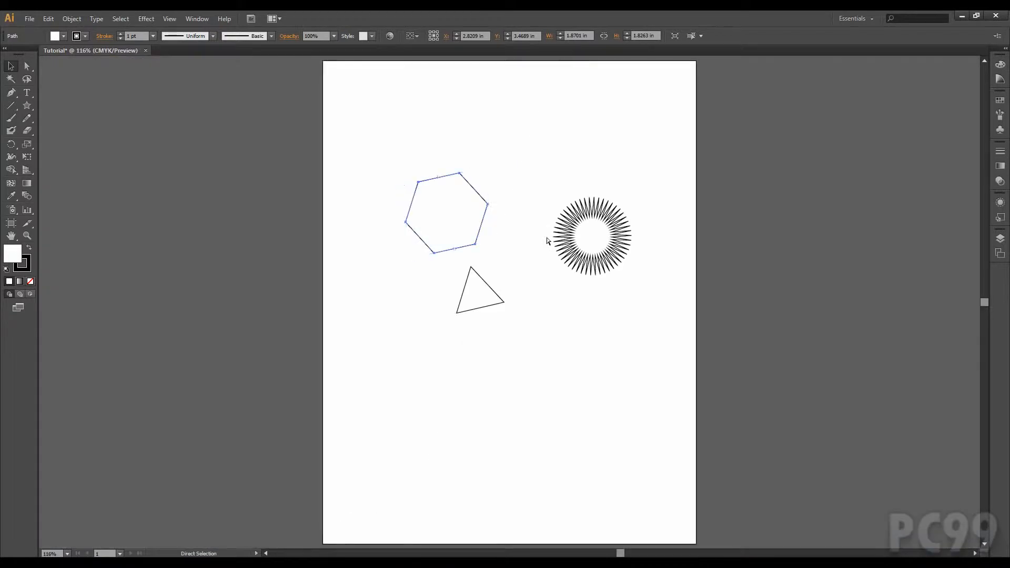
pyautogui.hotkey('ctrl', '=')
pyautogui.hotkey('ctrl', '=')
pyautogui.hotkey('ctrl', '=')
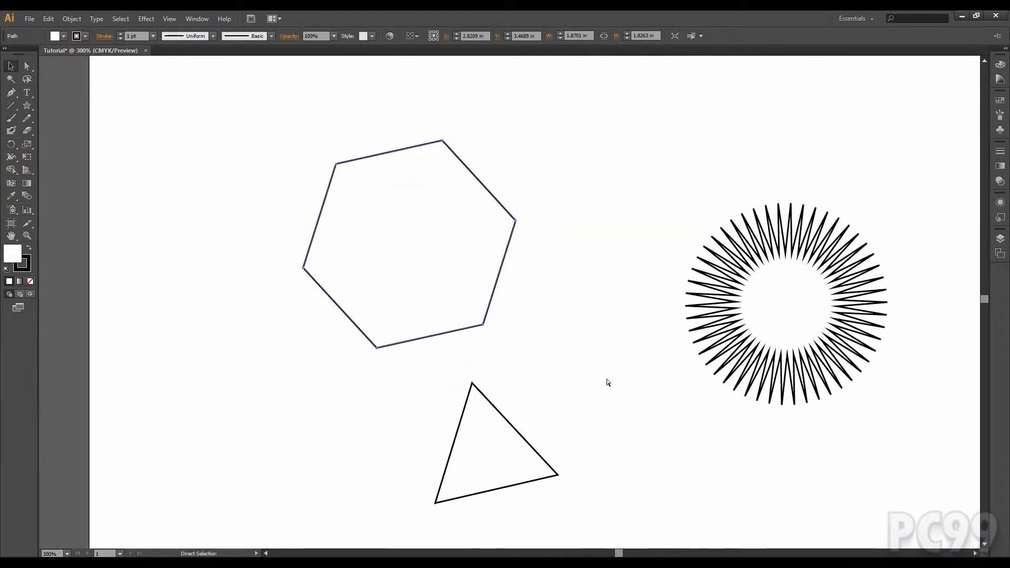
pyautogui.hotkey('ctrl', '-')
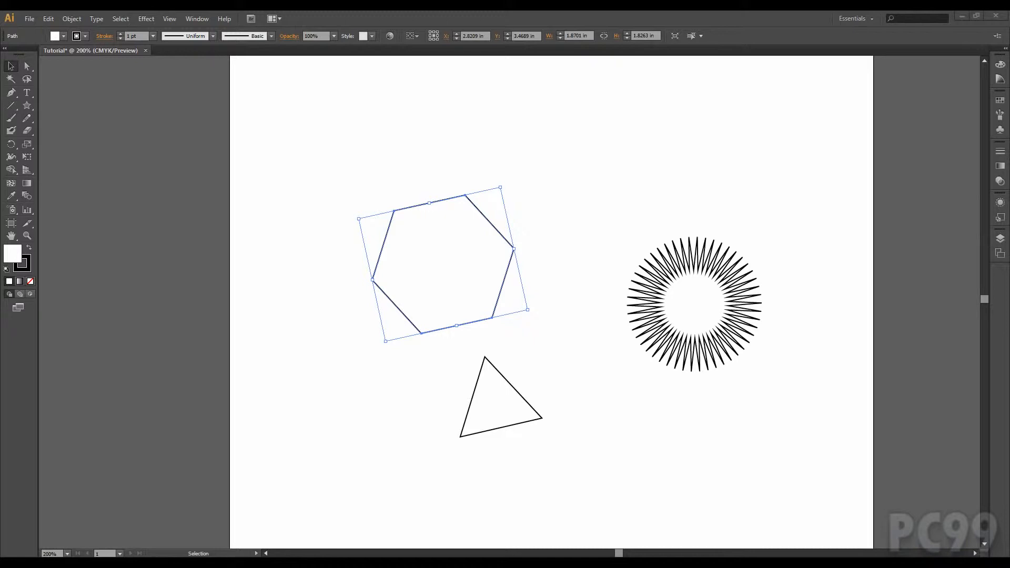
pyautogui.click(539, 11)
pyautogui.press('space')
pyautogui.moveTo(675, 372); pyautogui.dragTo(632, 365)
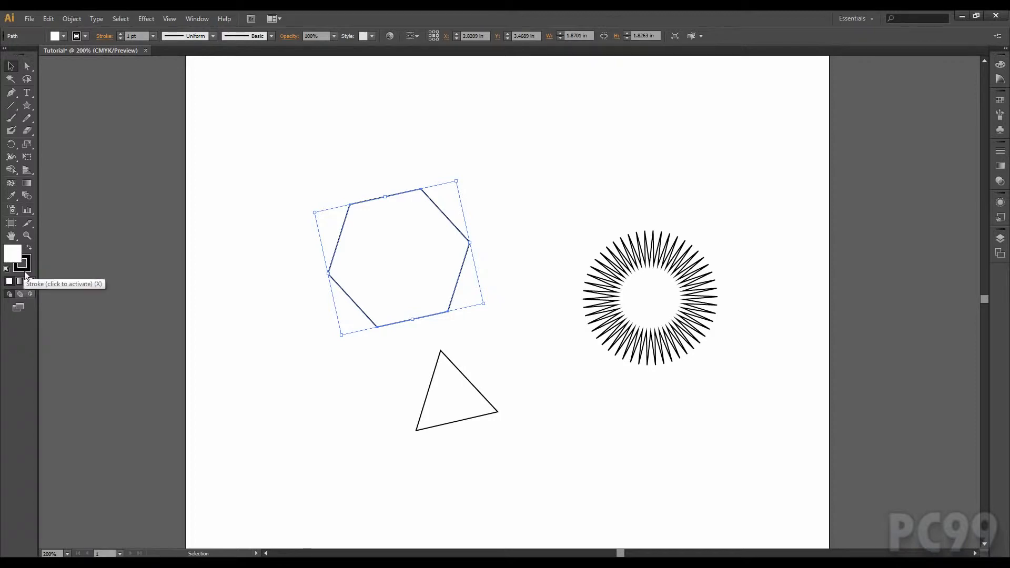
# Step: Expand the collapsed panel dock to show the full Color, Swatches, Stroke, Appearance and Layers panels
pyautogui.click(25, 265)
pyautogui.click(11, 256)
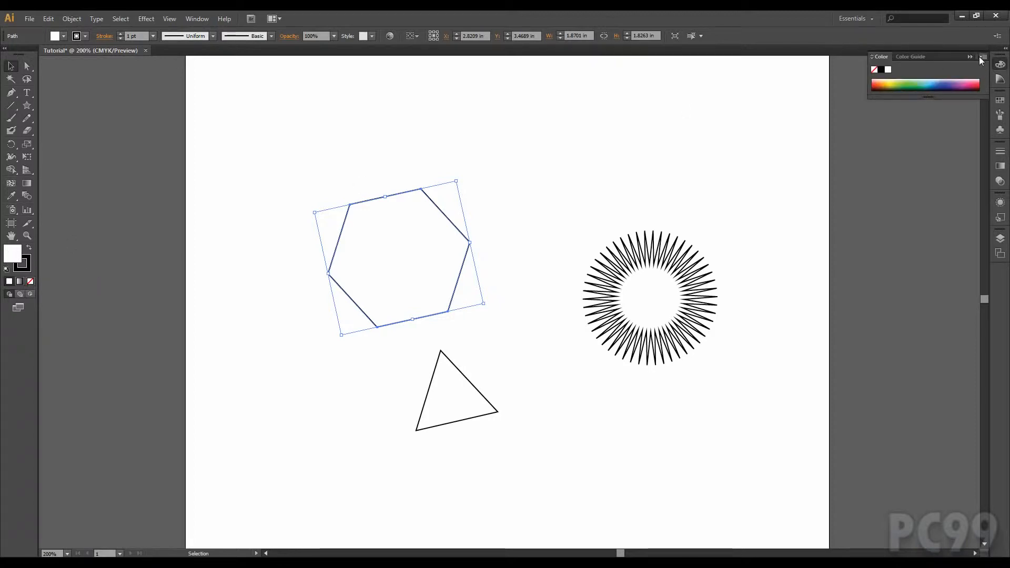
pyautogui.click(1006, 48)
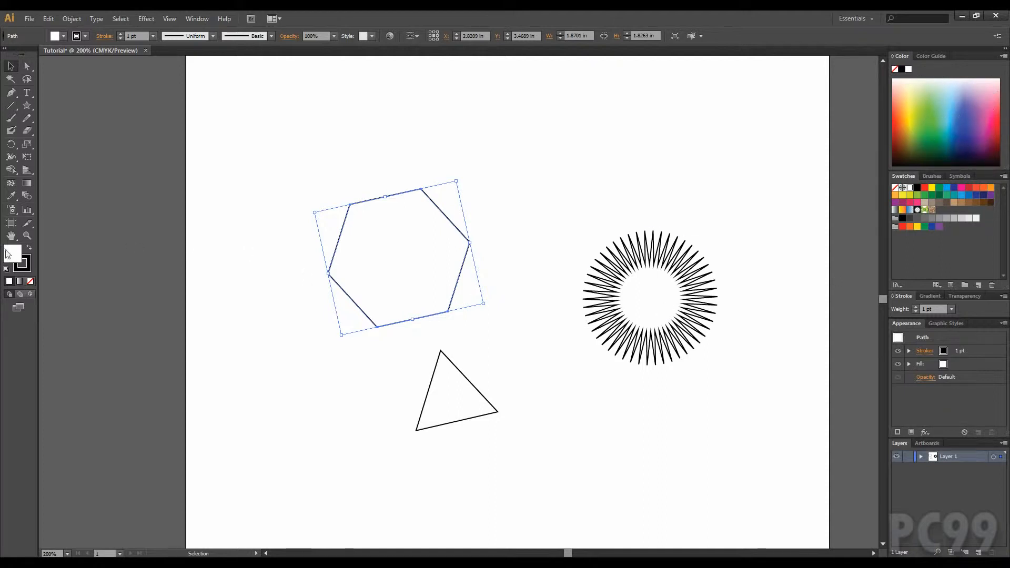
pyautogui.doubleClick(13, 254)
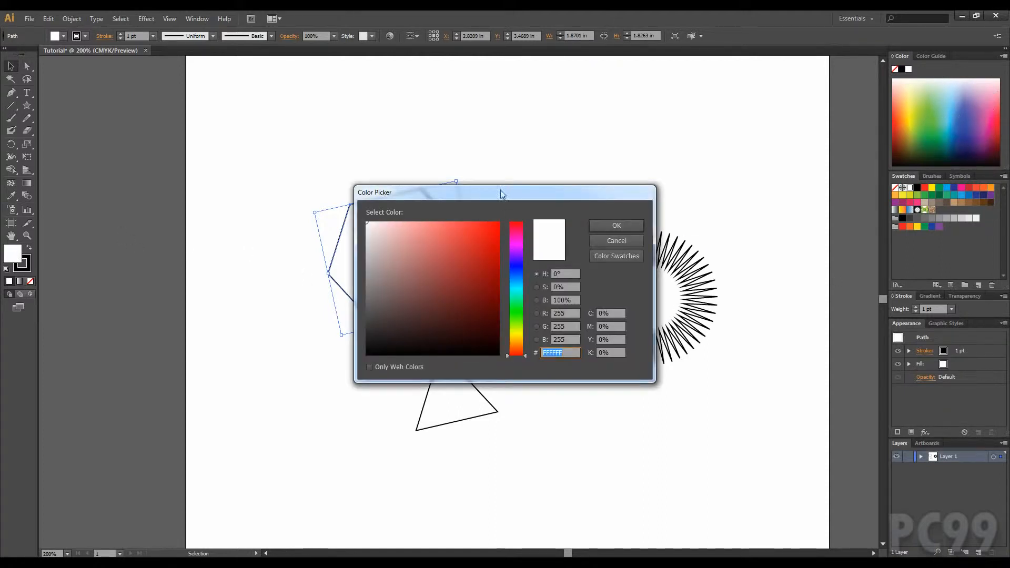
pyautogui.moveTo(501, 193); pyautogui.dragTo(633, 72)
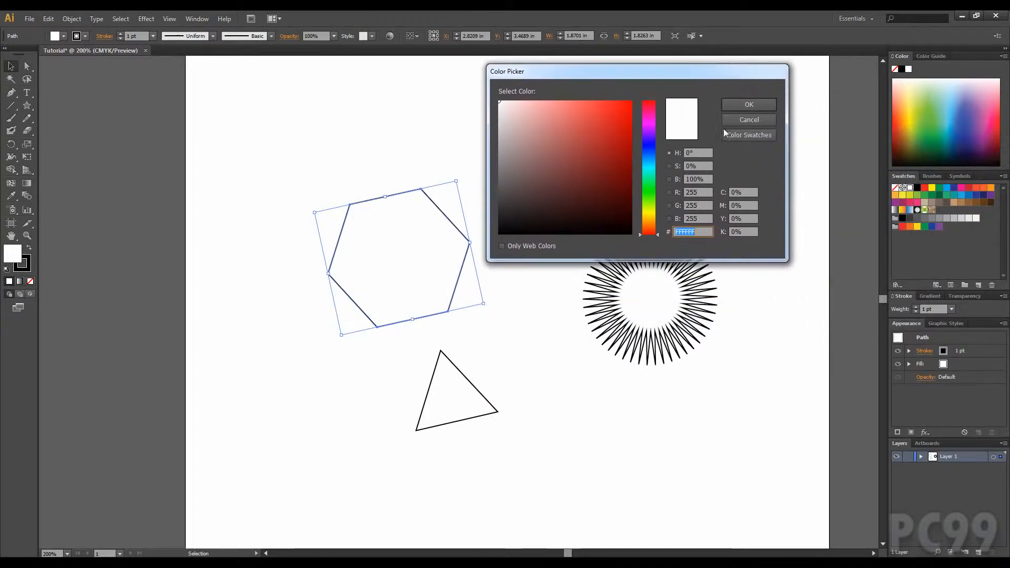
pyautogui.click(756, 124)
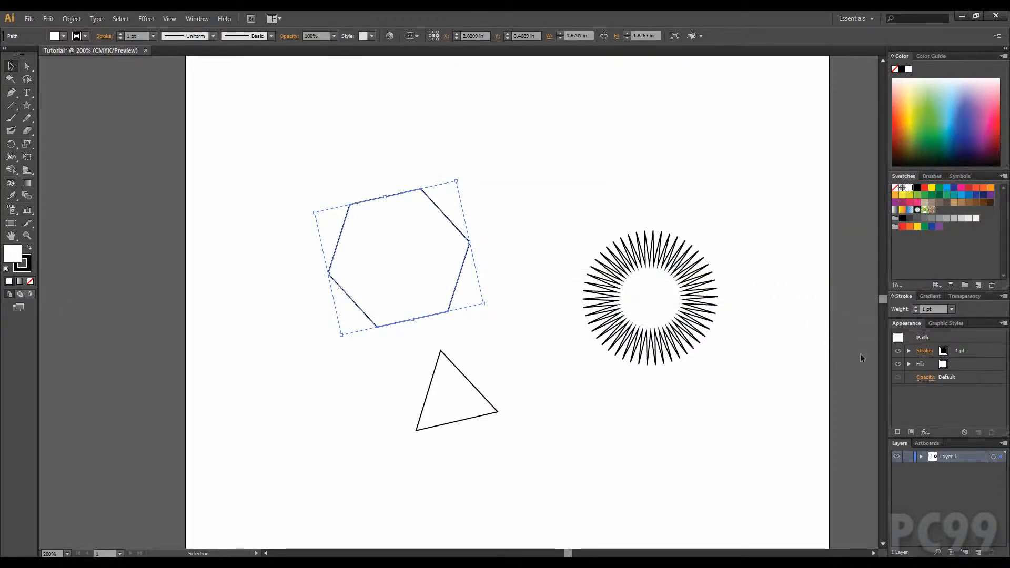
# Step: Fill the hexagon with the bright cyan 0DFFED using the Color Picker
pyautogui.click(522, 248)
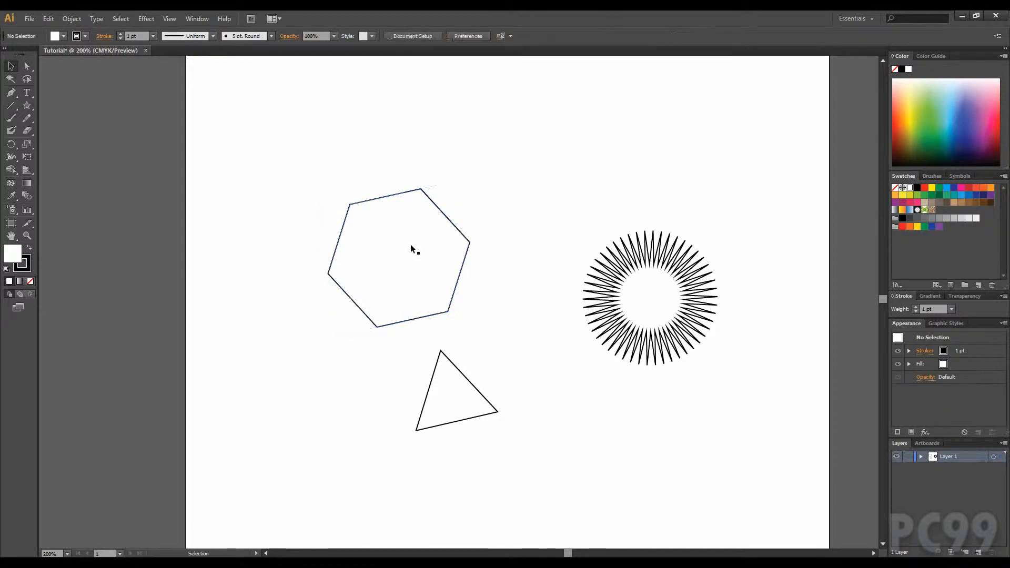
pyautogui.click(418, 242)
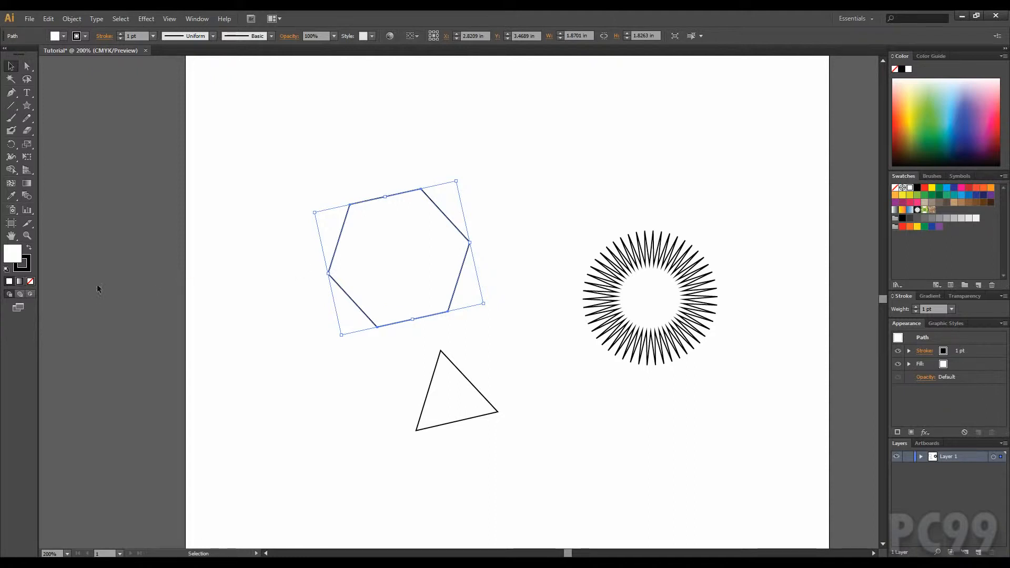
pyautogui.doubleClick(15, 260)
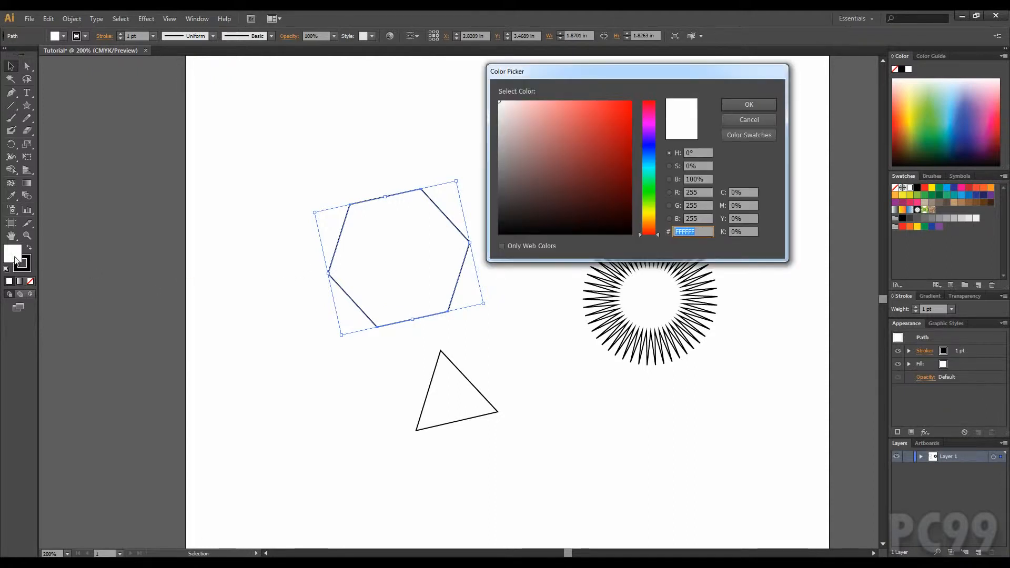
pyautogui.moveTo(567, 183)
pyautogui.mouseDown()
pyautogui.moveTo(629, 109)
pyautogui.moveTo(624, 126)
pyautogui.mouseUp()
pyautogui.moveTo(642, 201)
pyautogui.mouseDown()
pyautogui.moveTo(650, 127)
pyautogui.moveTo(652, 179)
pyautogui.moveTo(652, 146)
pyautogui.moveTo(650, 169)
pyautogui.mouseUp()
pyautogui.moveTo(626, 122); pyautogui.dragTo(629, 95)
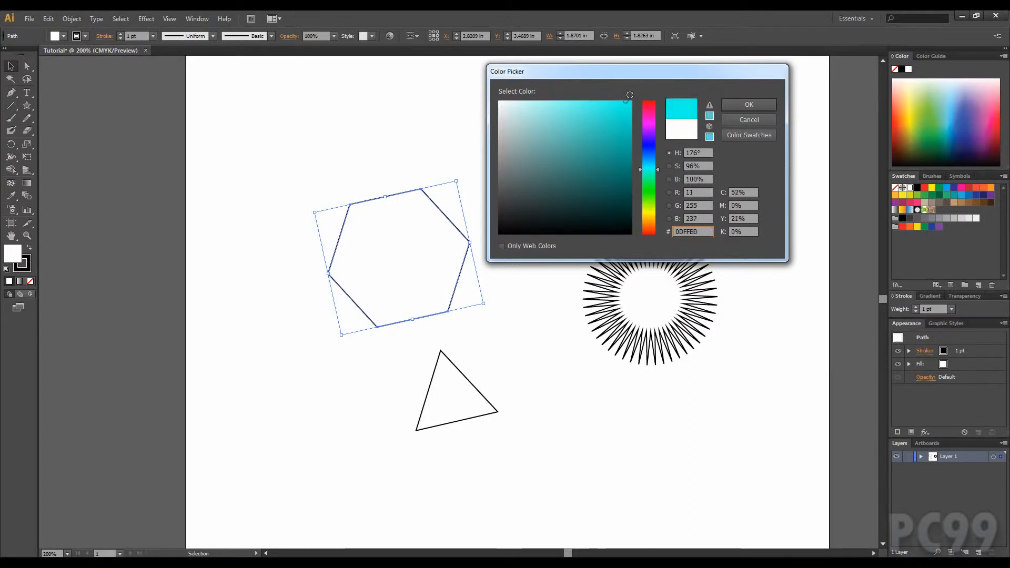
pyautogui.click(735, 103)
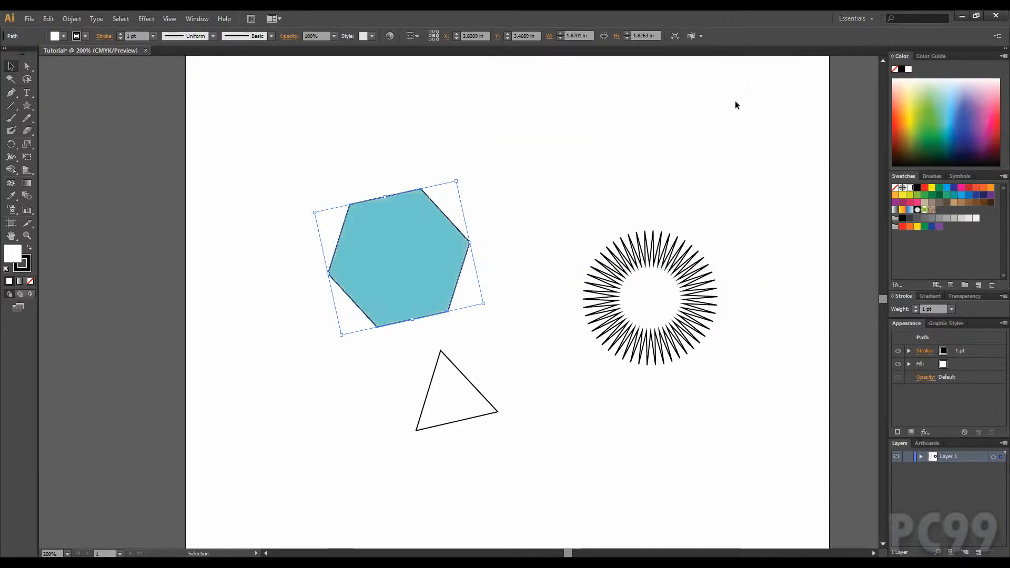
pyautogui.click(548, 294)
# Step: Change the hexagon's stroke color to a pinkish red with the Color Picker and leave the hexagon selected
pyautogui.click(421, 315)
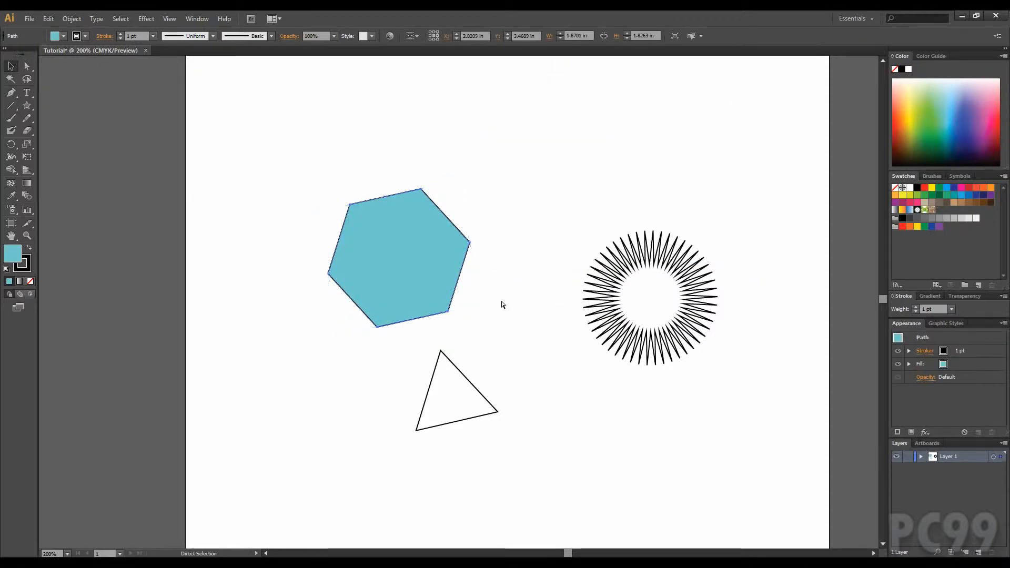
pyautogui.scroll(2, 502, 302)
pyautogui.press('space')
pyautogui.moveTo(464, 274); pyautogui.dragTo(564, 298)
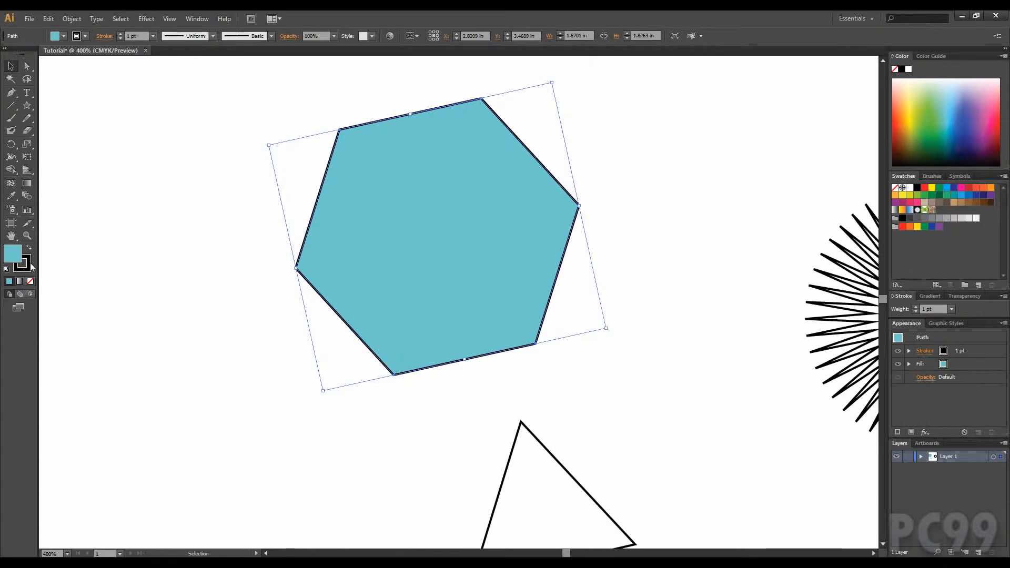
pyautogui.click(29, 264)
pyautogui.doubleClick(29, 264)
pyautogui.moveTo(605, 142); pyautogui.dragTo(666, 83)
pyautogui.click(737, 104)
pyautogui.click(651, 255)
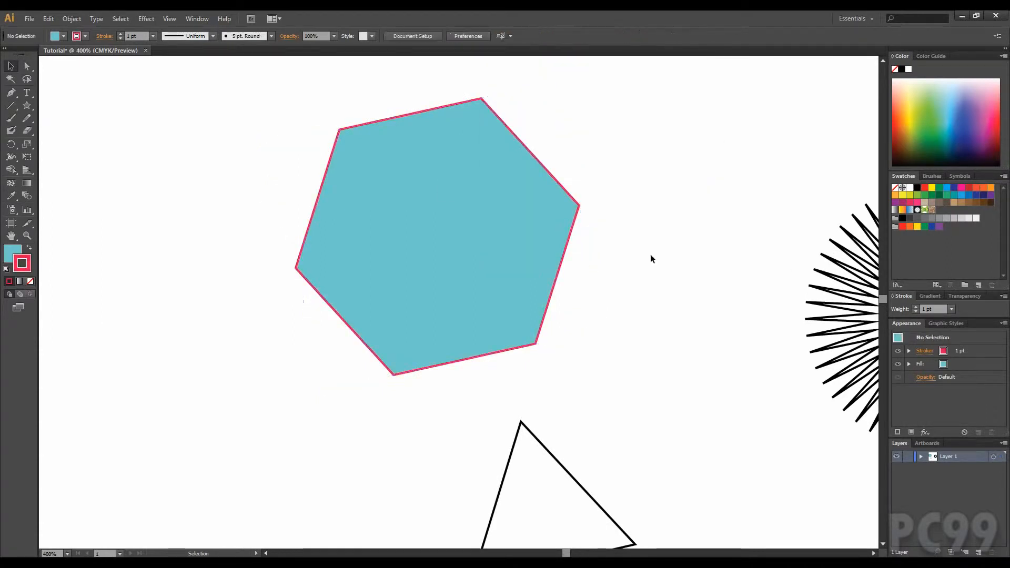
pyautogui.click(540, 268)
pyautogui.click(705, 311)
pyautogui.click(463, 240)
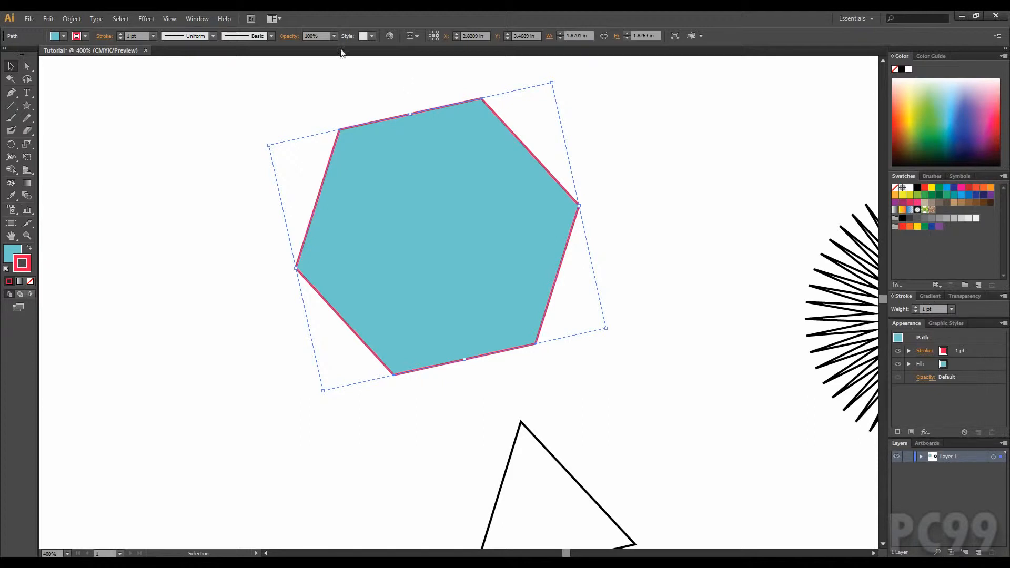
# Step: Show the SVG Interactivity panel, dock it with its Variables tab in the Stroke panel group, and close SVG Interactivity again
pyautogui.click(198, 18)
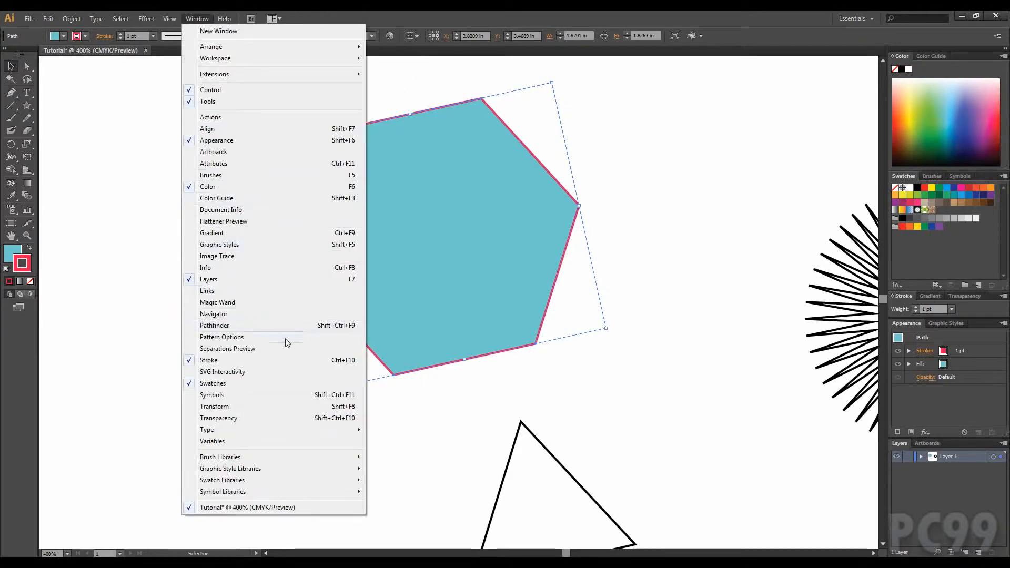
pyautogui.click(316, 372)
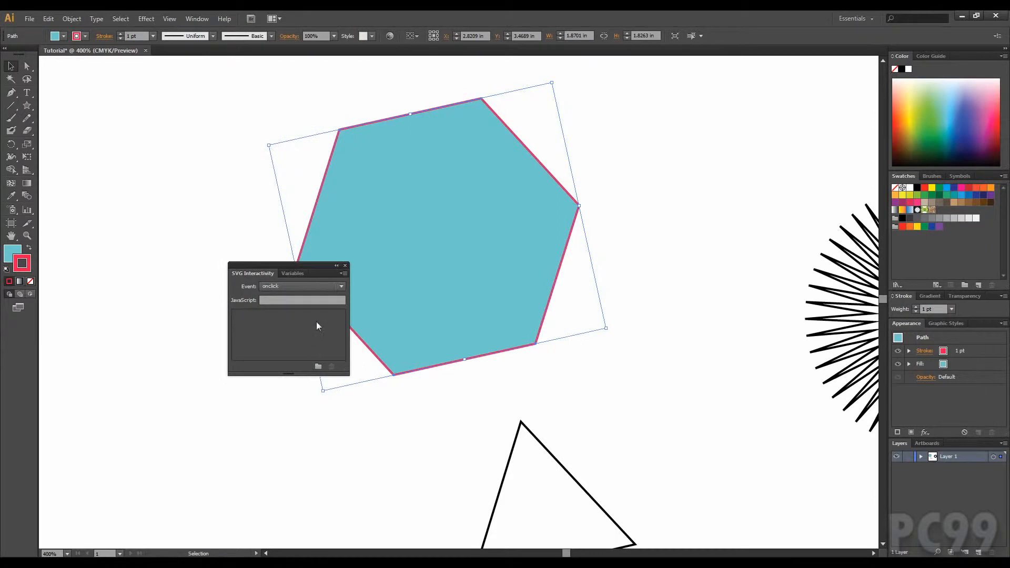
pyautogui.moveTo(279, 270)
pyautogui.mouseDown()
pyautogui.moveTo(937, 448)
pyautogui.moveTo(967, 345)
pyautogui.moveTo(955, 296)
pyautogui.mouseUp()
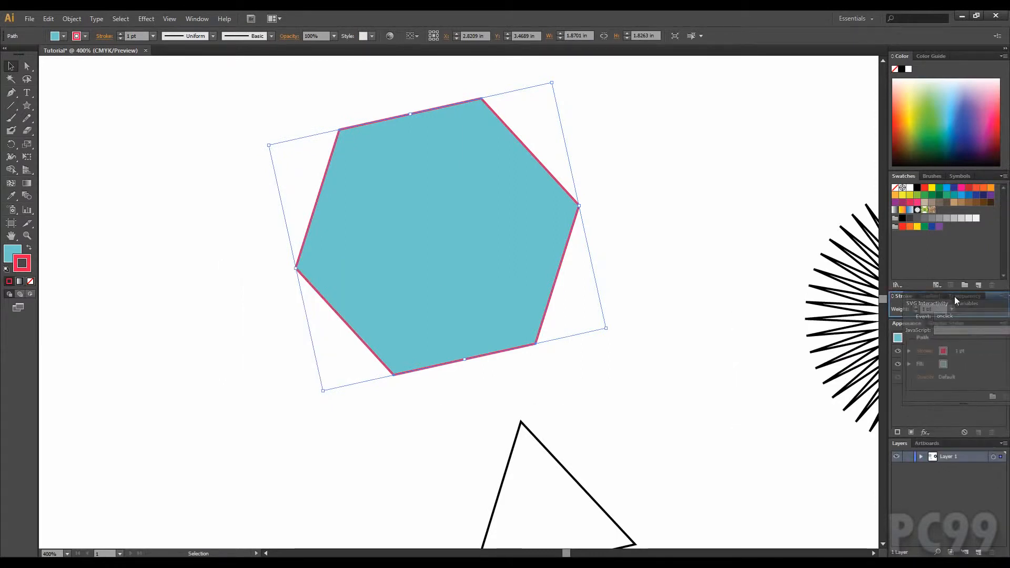
pyautogui.rightClick(974, 257)
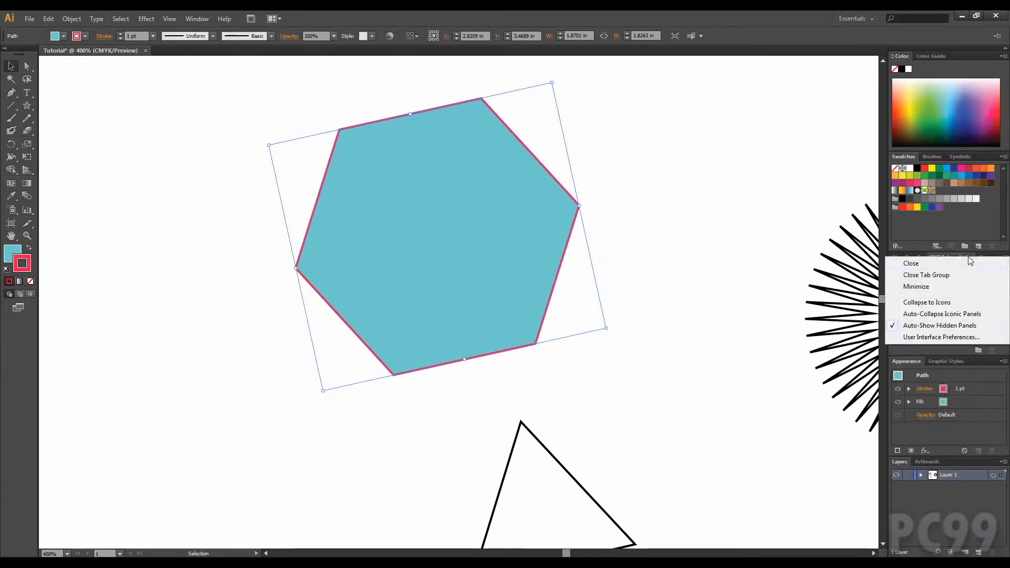
pyautogui.click(963, 266)
# Step: Bring up the Stroke settings and reduce the hexagon's stroke weight to 0 pt
pyautogui.click(931, 257)
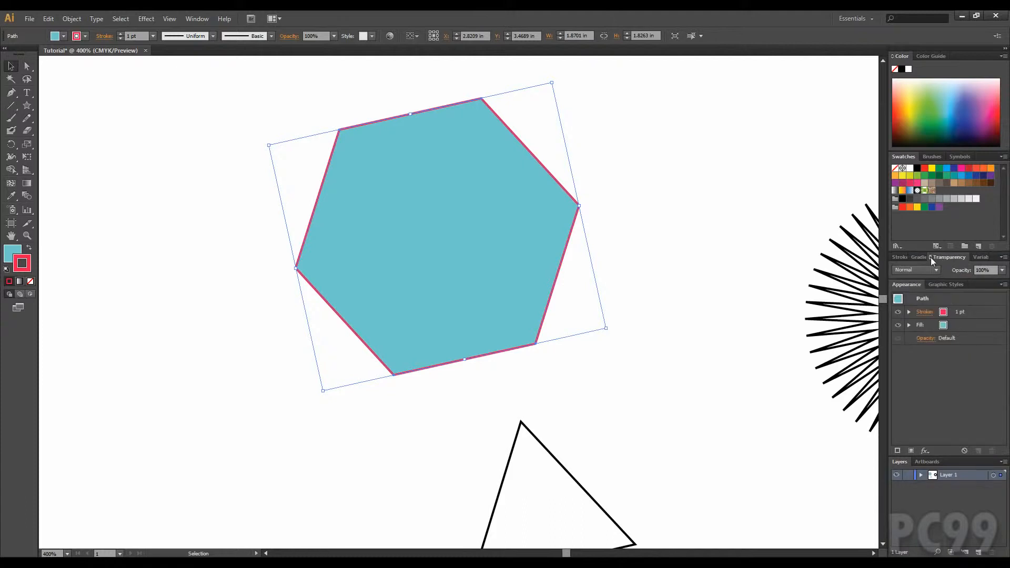
pyautogui.click(924, 257)
pyautogui.click(906, 258)
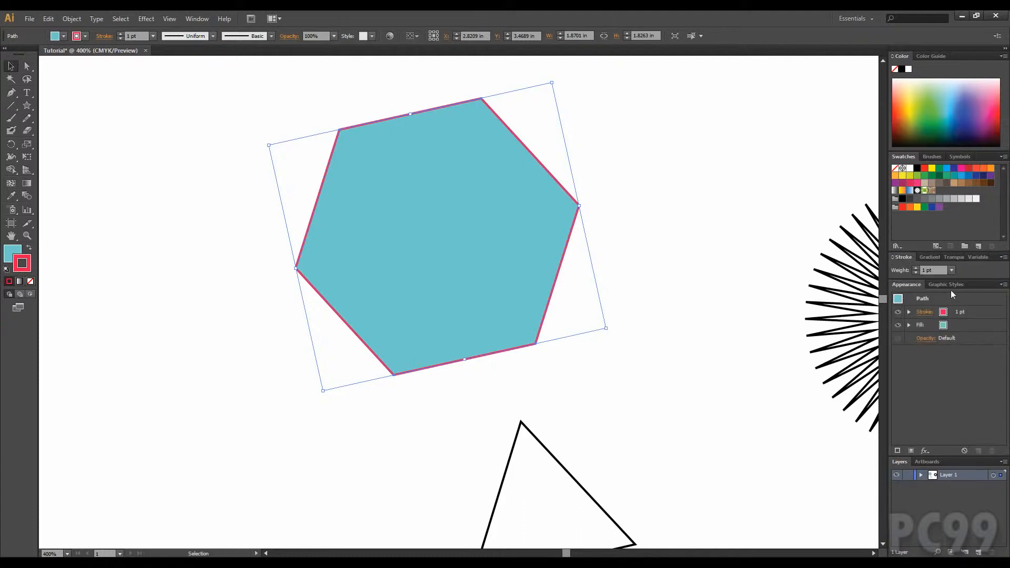
pyautogui.click(952, 270)
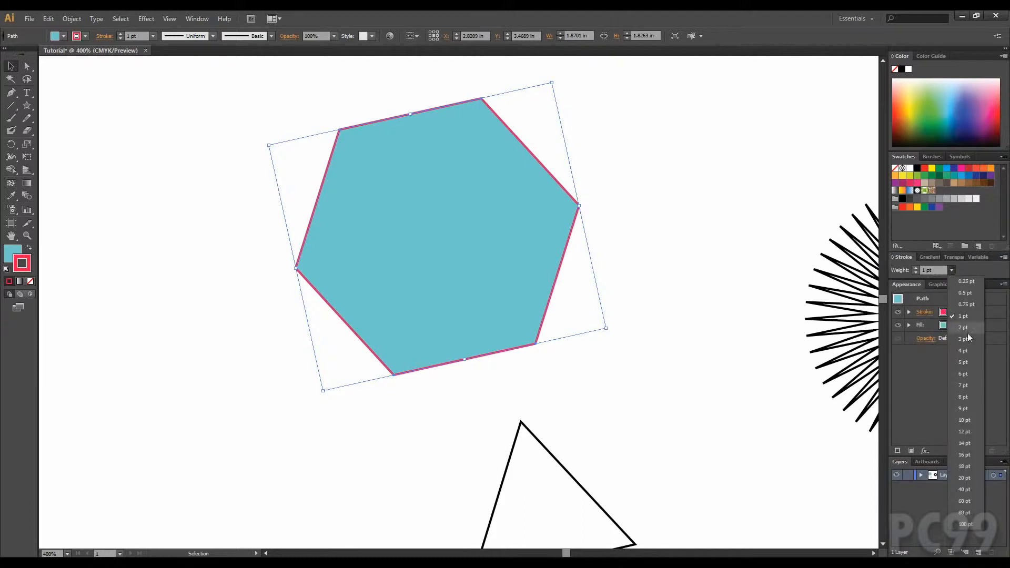
pyautogui.click(969, 353)
pyautogui.click(916, 272)
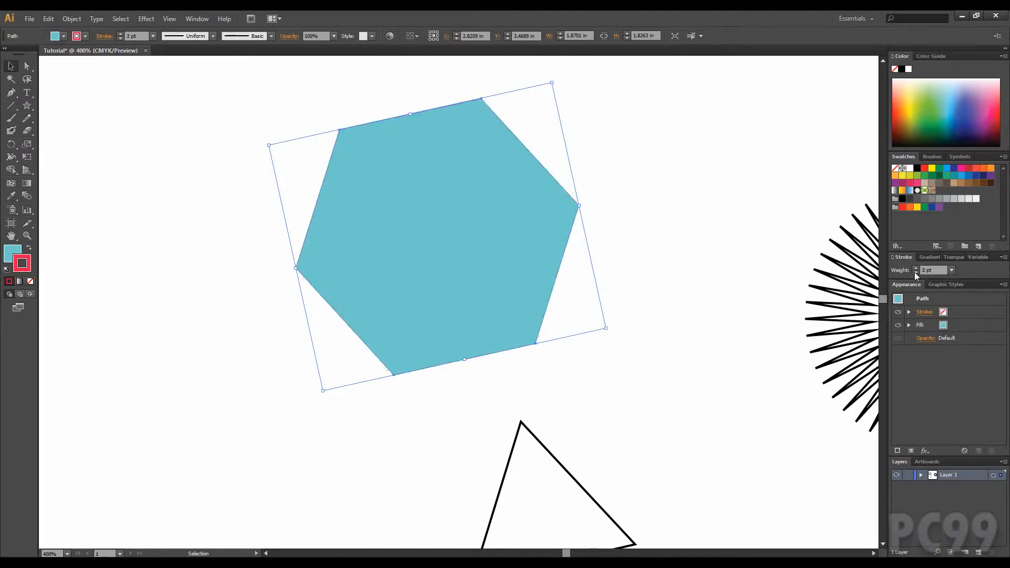
# Step: Thicken the hexagon's stroke beyond 7 pt, then bring its weight down to 3 pt
pyautogui.click(917, 268)
pyautogui.click(917, 268)
pyautogui.click(917, 268)
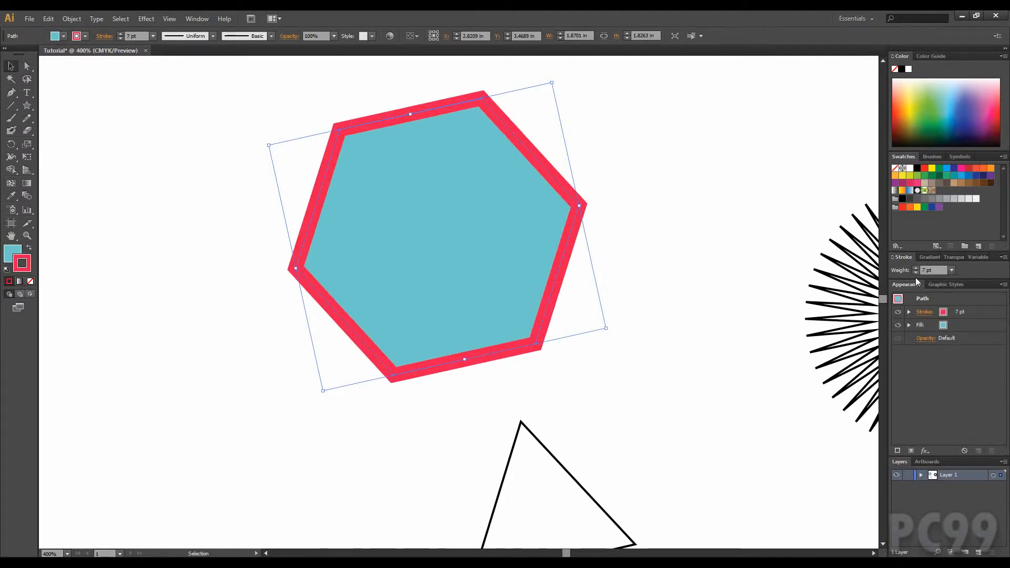
pyautogui.click(917, 268)
pyautogui.click(918, 267)
pyautogui.click(918, 268)
pyautogui.click(917, 272)
pyautogui.click(917, 273)
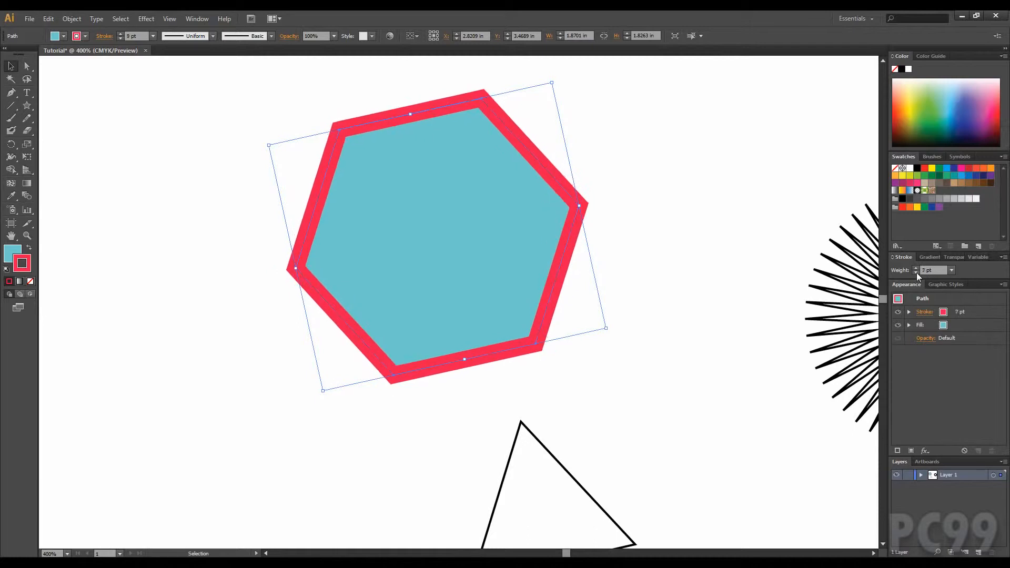
pyautogui.click(917, 273)
pyautogui.click(917, 273)
pyautogui.click(917, 273)
pyautogui.click(917, 273)
pyautogui.click(917, 273)
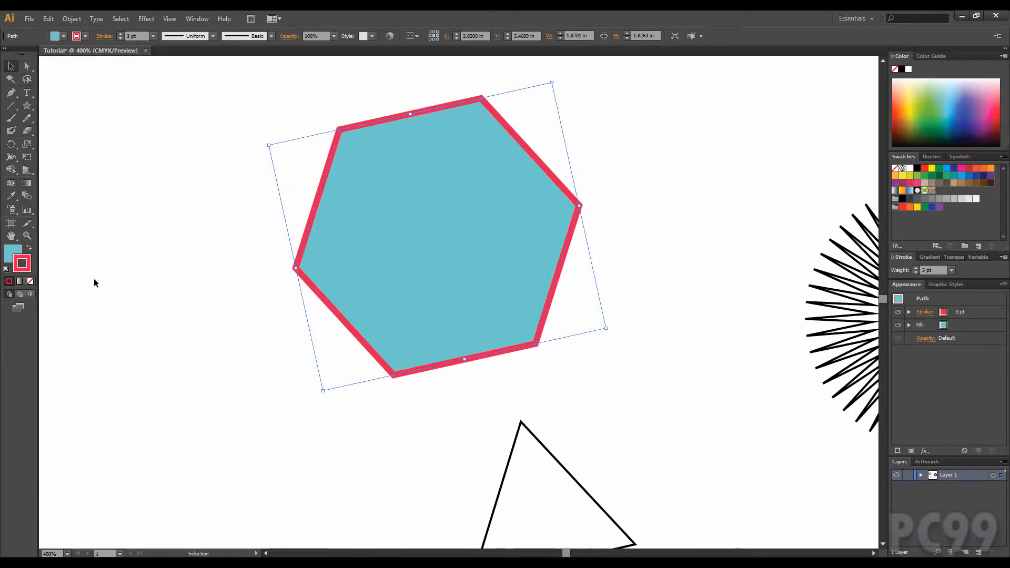
# Step: Reset the hexagon to the default fill and stroke, then set the active stroke to None with nothing selected
pyautogui.click(7, 271)
pyautogui.click(216, 273)
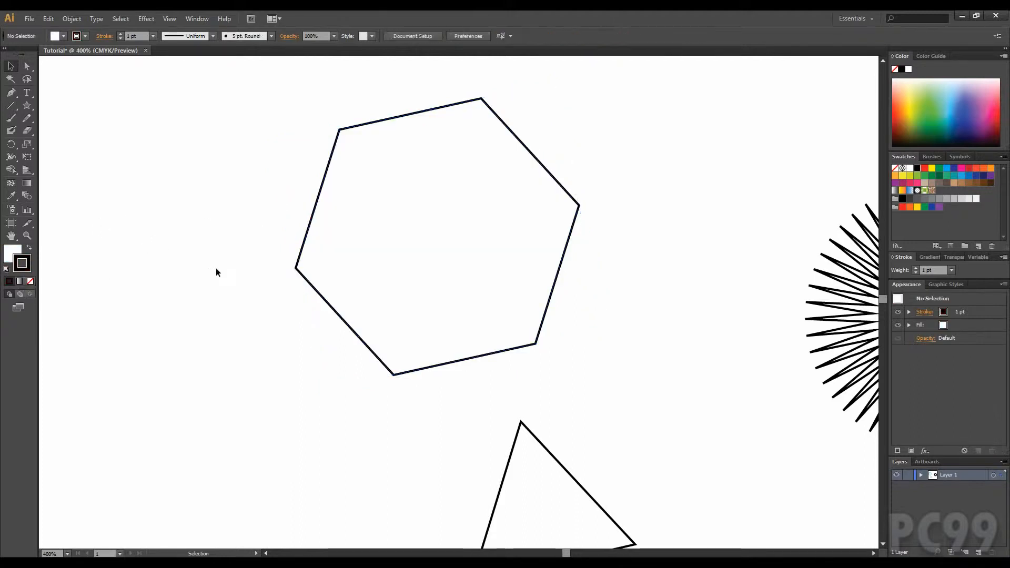
pyautogui.click(30, 282)
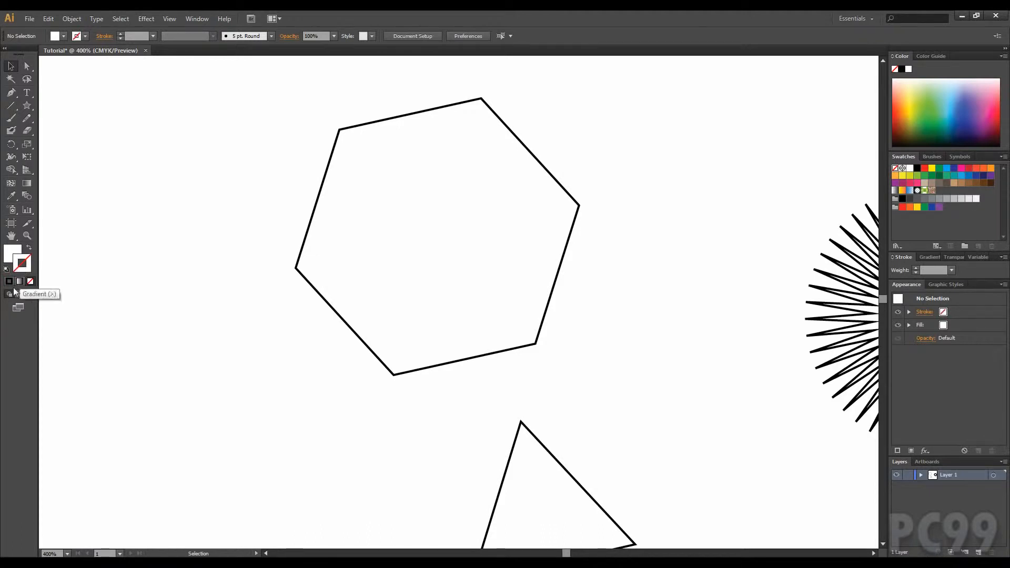
# Step: Pick a green stroke color with nothing selected, then select the hexagon to bring back its black 1 pt stroke and deselect it
pyautogui.click(930, 107)
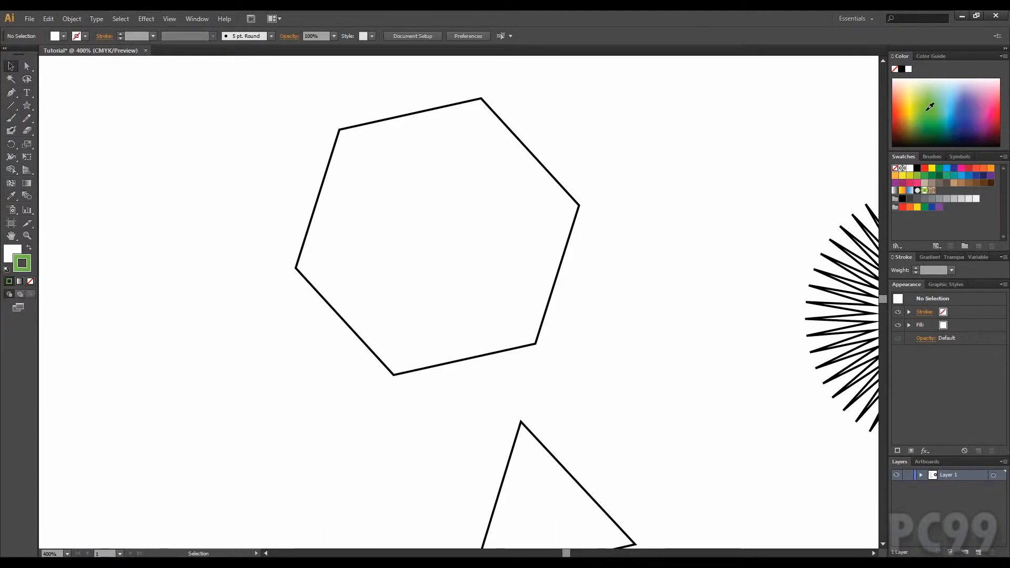
pyautogui.click(322, 200)
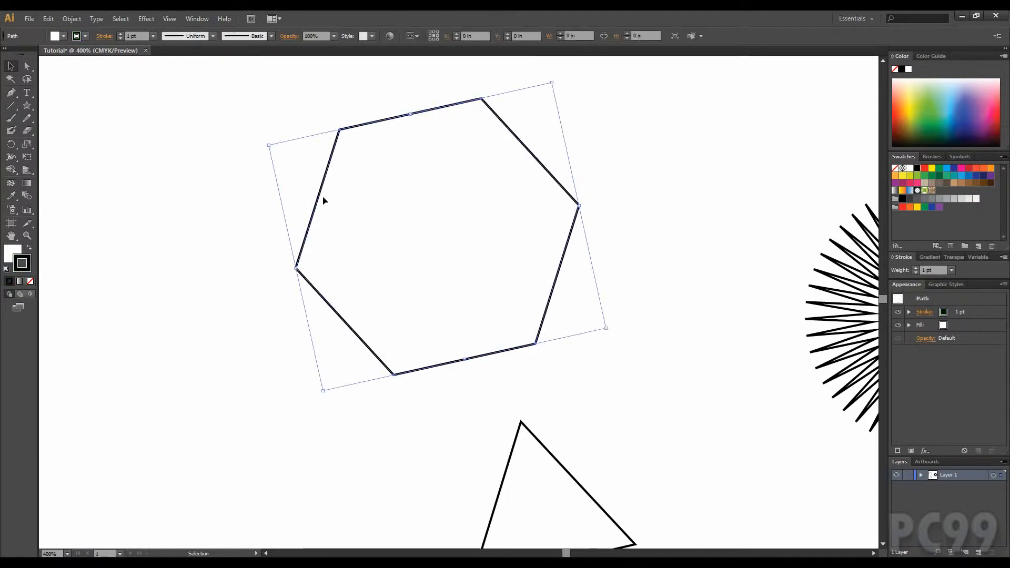
pyautogui.click(242, 281)
# Step: Select the many-pointed star with the Selection tool and delete it
pyautogui.moveTo(507, 279); pyautogui.dragTo(528, 252)
pyautogui.hotkey('ctrl', '-')
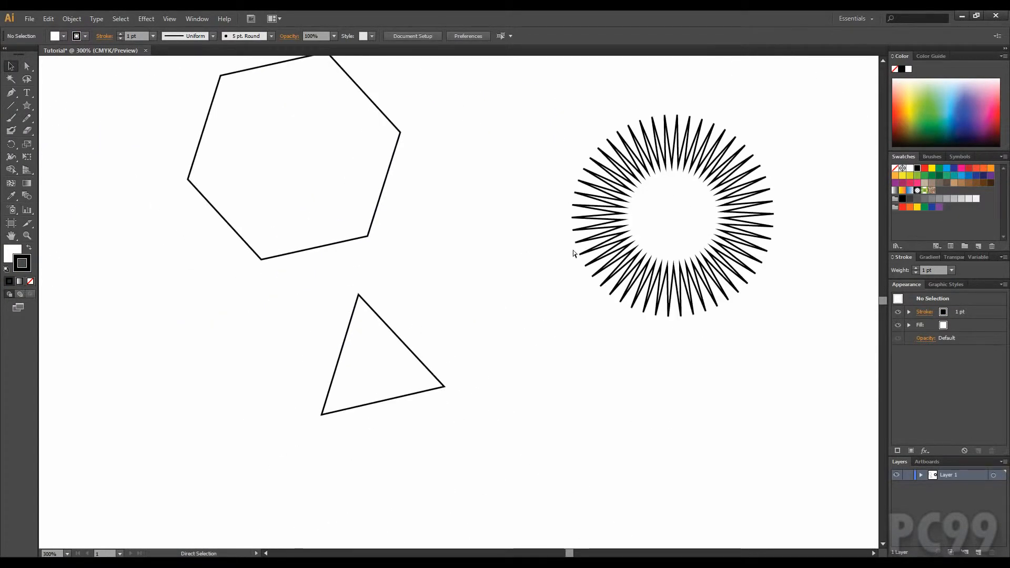
pyautogui.hotkey('ctrl', '0')
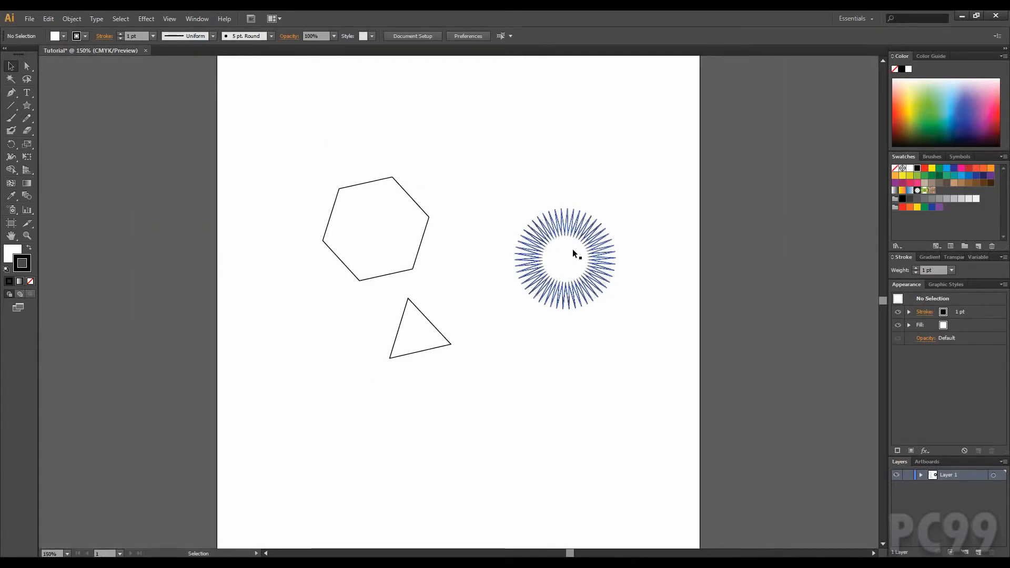
pyautogui.hotkey('ctrl', '+')
pyautogui.hotkey('ctrl', '+')
pyautogui.moveTo(573, 248)
pyautogui.mouseDown()
pyautogui.moveTo(566, 261)
pyautogui.moveTo(621, 337)
pyautogui.moveTo(644, 317)
pyautogui.mouseUp()
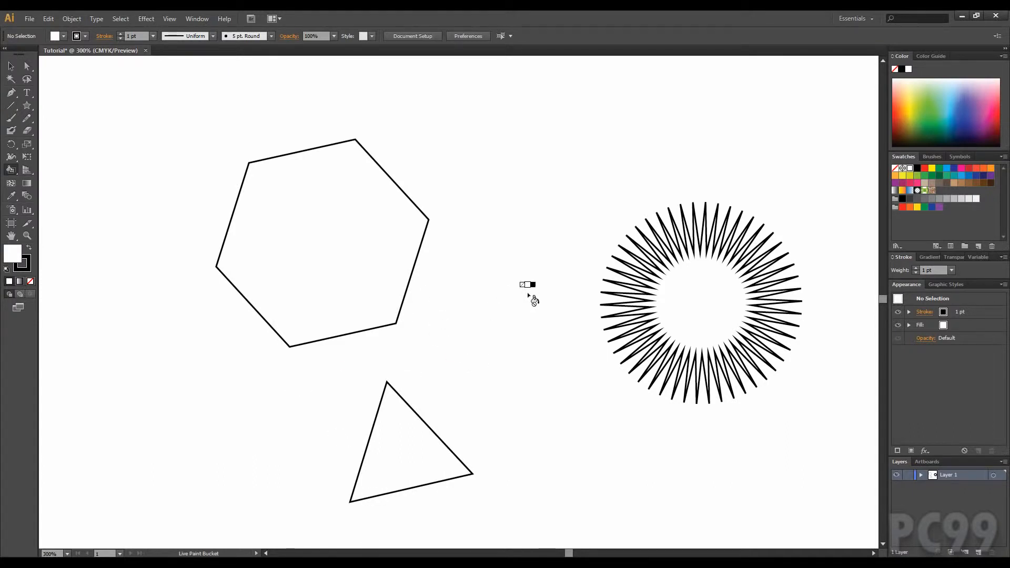
pyautogui.click(621, 343)
pyautogui.click(629, 355)
pyautogui.press('v')
pyautogui.click(635, 363)
pyautogui.press('Delete')
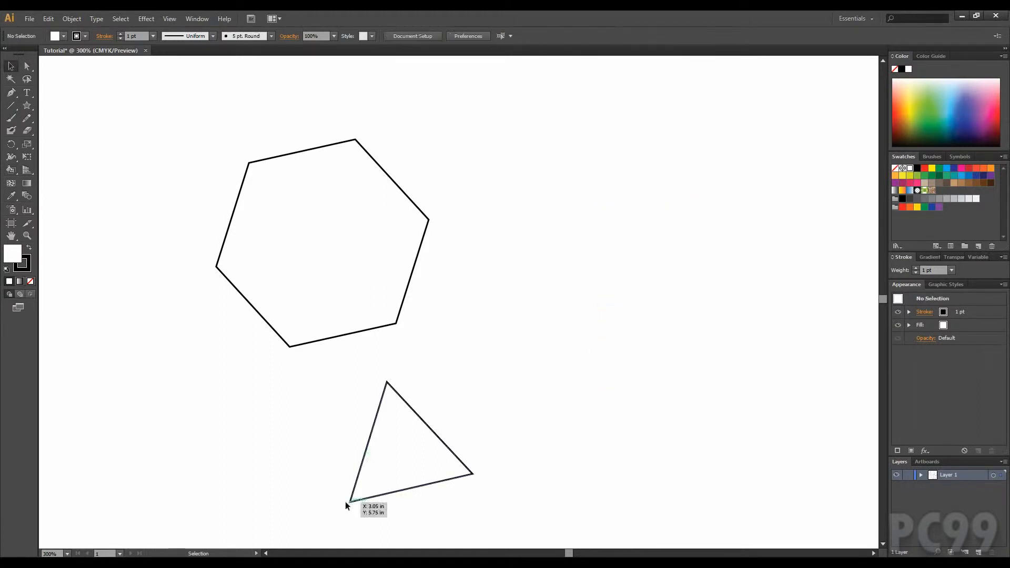
# Step: Delete the triangle and the hexagon to leave the artboard empty
pyautogui.click(405, 403)
pyautogui.press('Delete')
pyautogui.click(408, 313)
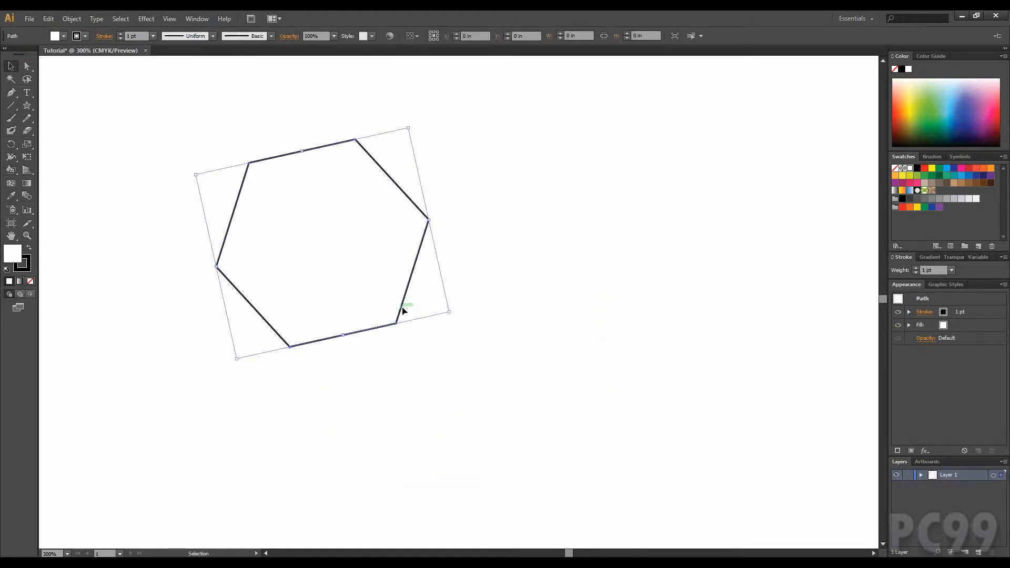
pyautogui.press('Delete')
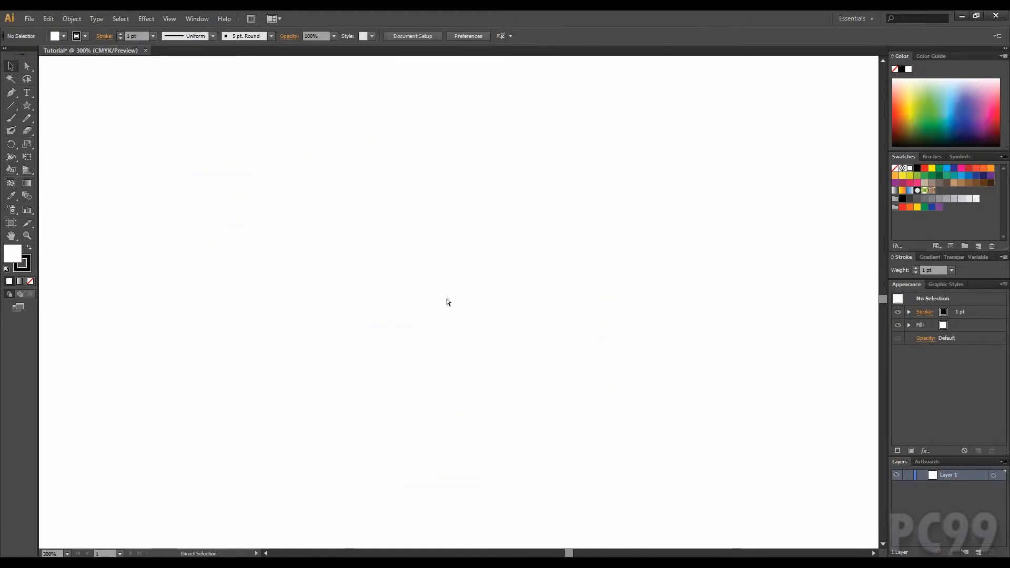
# Step: Show the document grid and turn on Snap to Grid
pyautogui.hotkey('ctrl', '-')
pyautogui.hotkey('ctrl', '-')
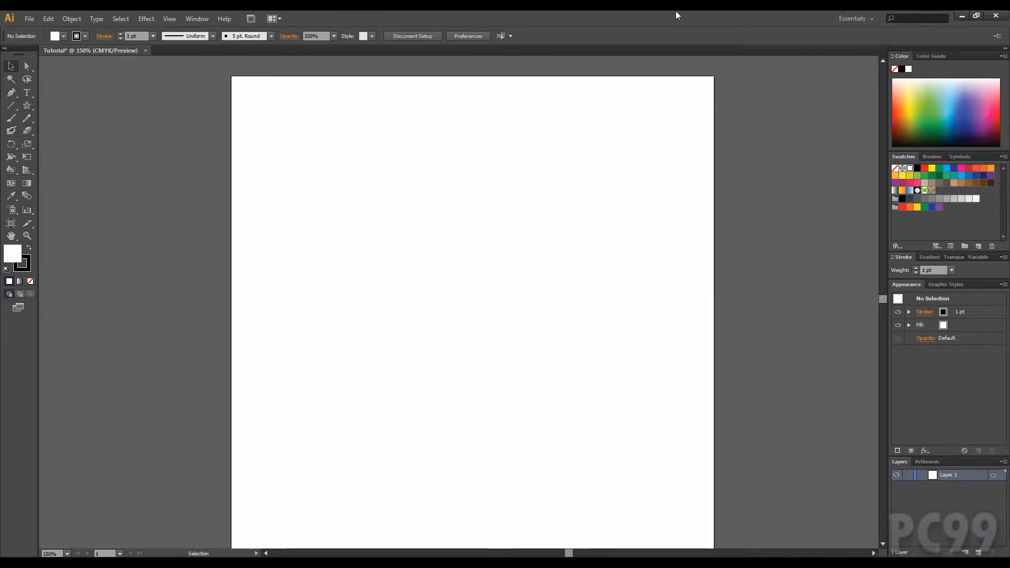
pyautogui.click(176, 20)
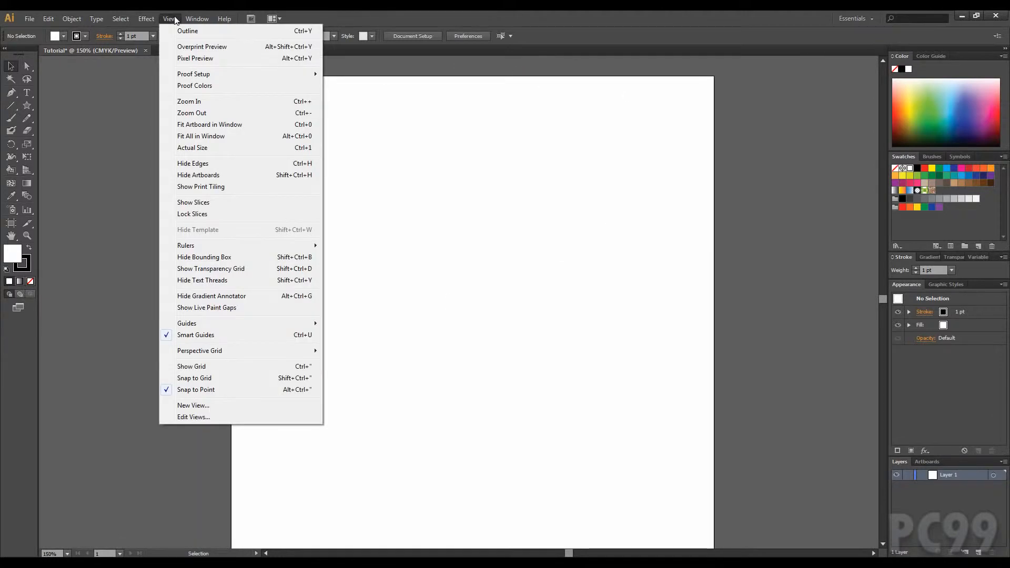
pyautogui.click(277, 368)
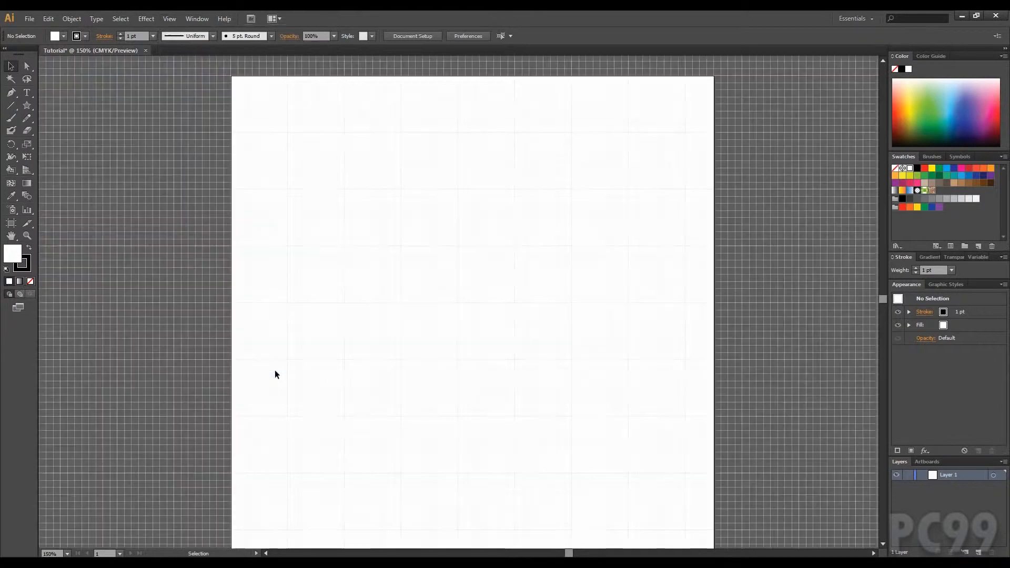
pyautogui.click(170, 18)
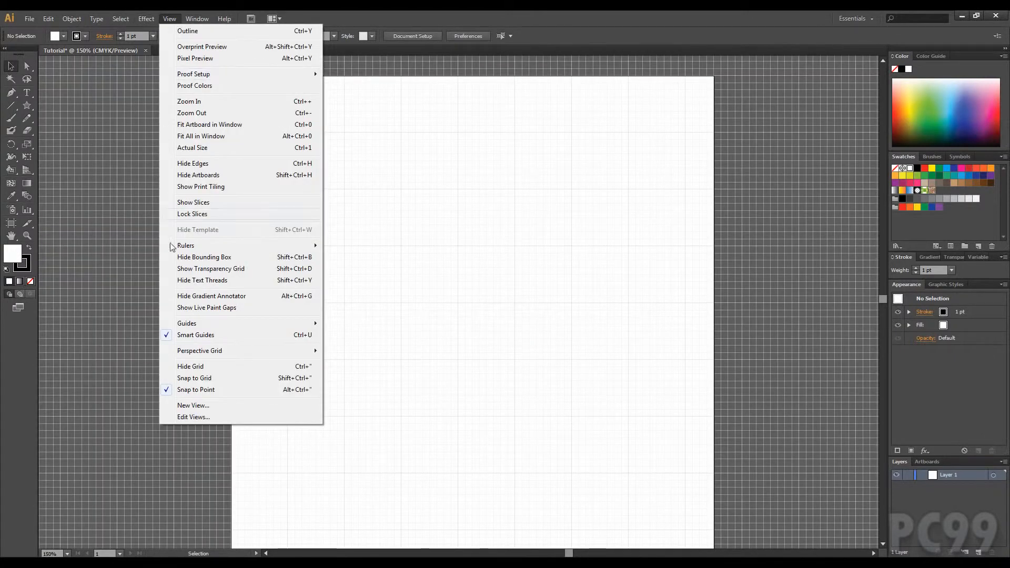
pyautogui.click(211, 378)
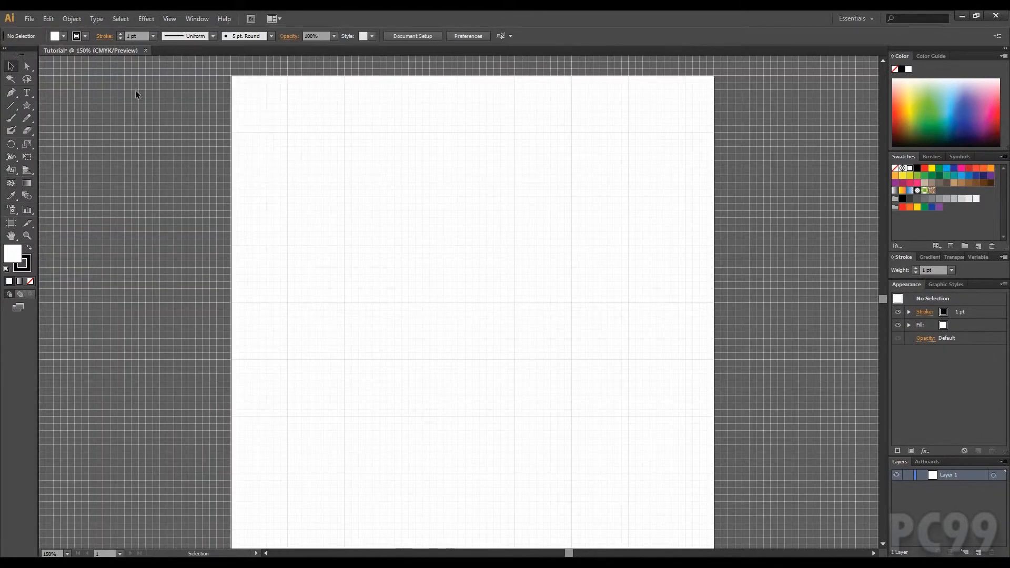
# Step: Draw a 2 by 2 in square with the Rectangle tool, snapped to the grid and centered at X 3 in, Y 5 in
pyautogui.moveTo(408, 272); pyautogui.dragTo(463, 215)
pyautogui.hotkey('ctrl', '+')
pyautogui.hotkey('ctrl', '+')
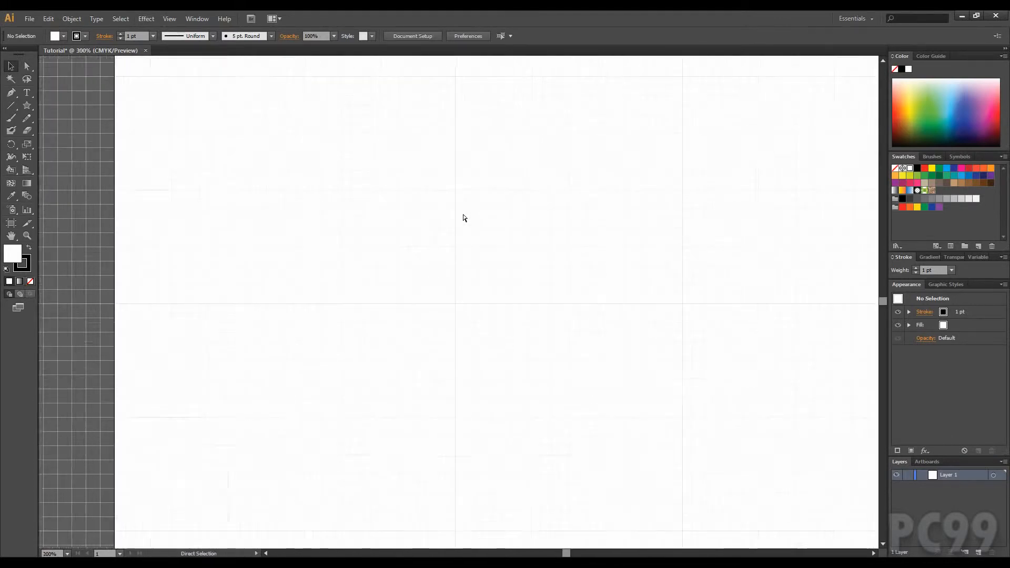
pyautogui.hotkey('ctrl', '+')
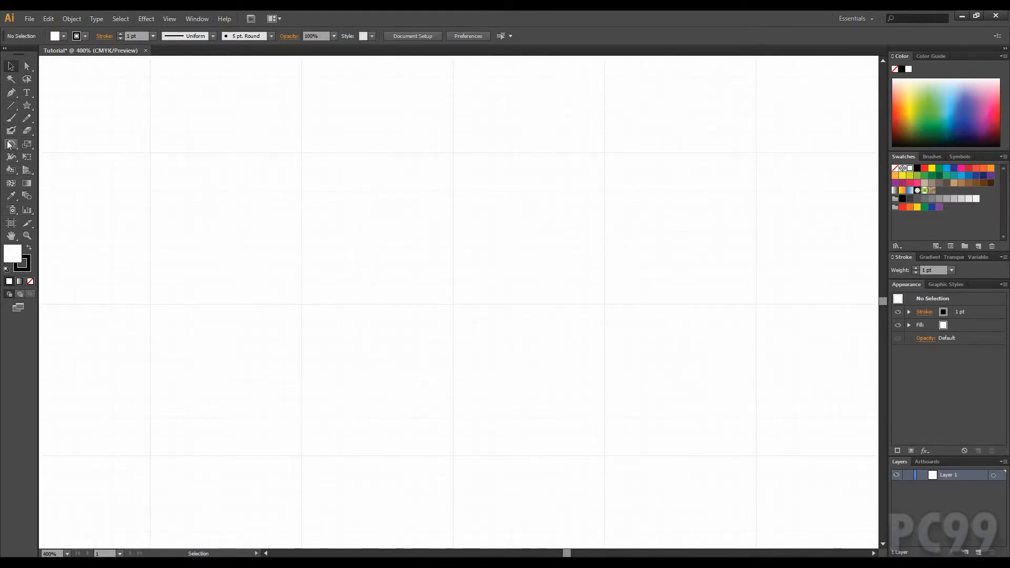
pyautogui.moveTo(27, 105); pyautogui.dragTo(61, 106)
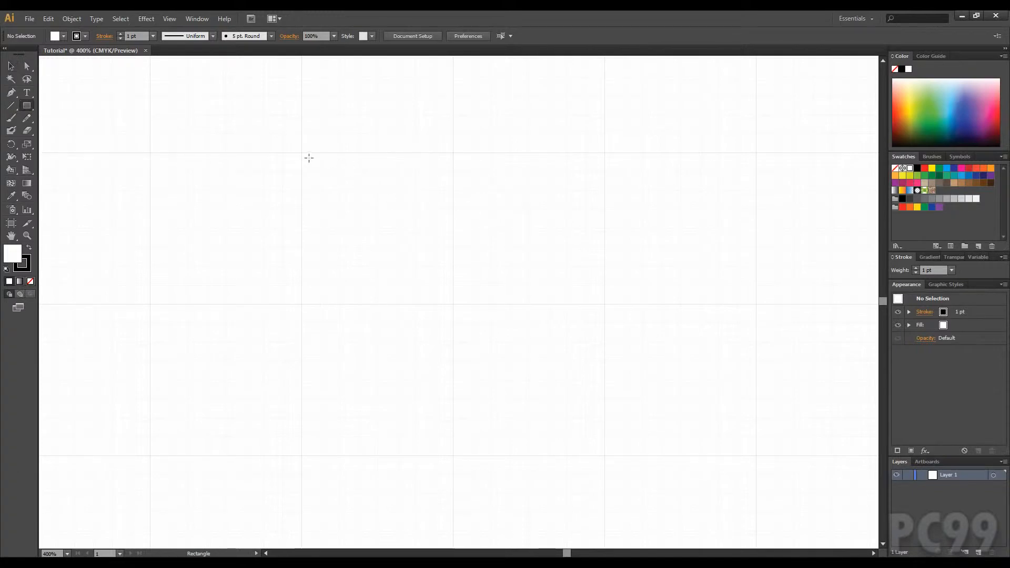
pyautogui.moveTo(304, 154); pyautogui.dragTo(604, 324)
# Step: Draw a circle 2.25 in across with the Ellipse tool beside the square, centered at X 5.875 in, Y 5 in
pyautogui.hscroll(3, 638, 293)
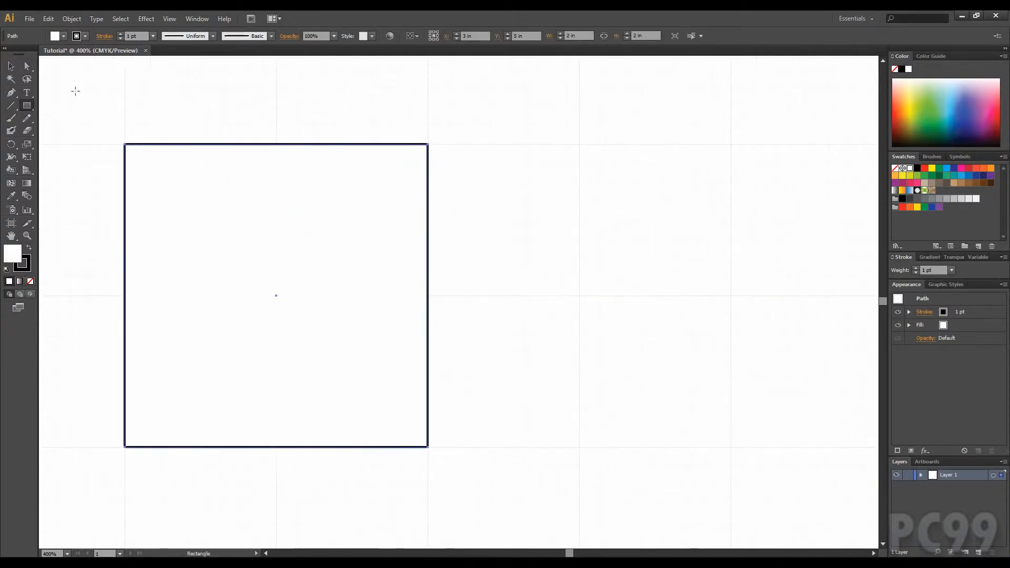
pyautogui.click(29, 107)
pyautogui.click(77, 130)
pyautogui.hscroll(3, 524, 217)
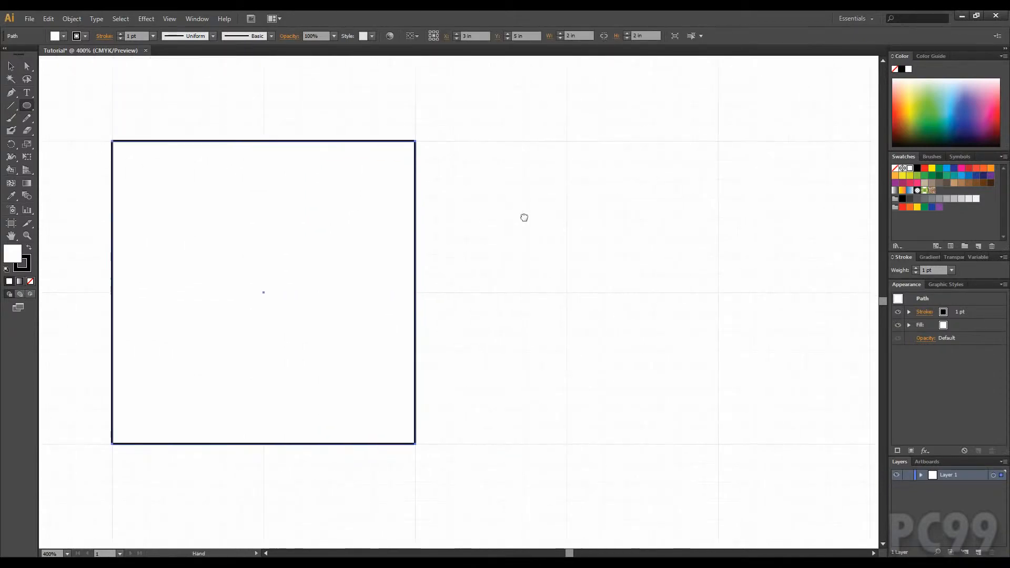
pyautogui.moveTo(442, 113); pyautogui.dragTo(783, 453)
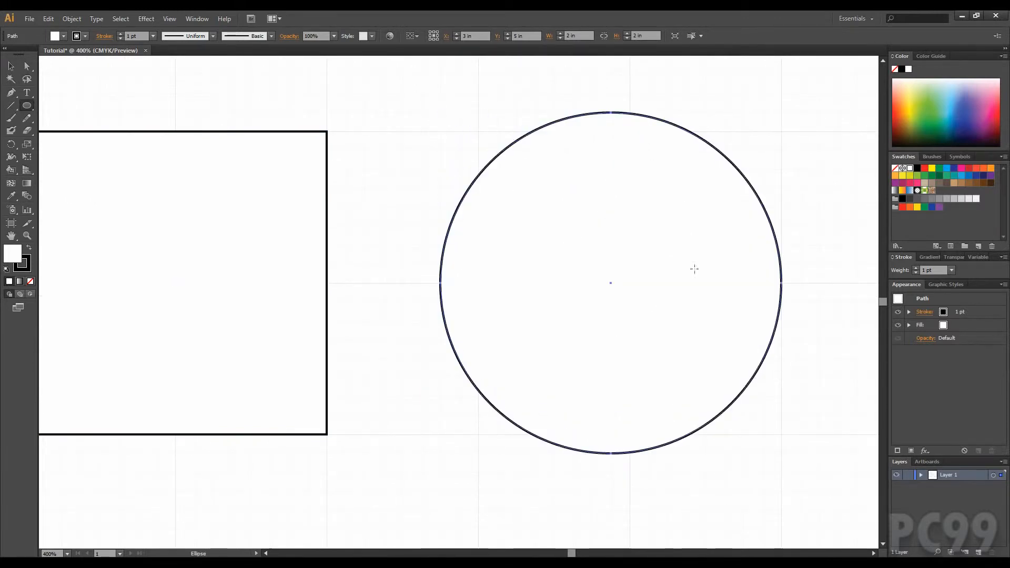
# Step: Draw a 1.25 by 1.25 in rounded square with the Rounded Rectangle tool above the other shapes, centered at X 4 in, Y 3 in
pyautogui.scroll(3, 695, 269)
pyautogui.click(27, 106)
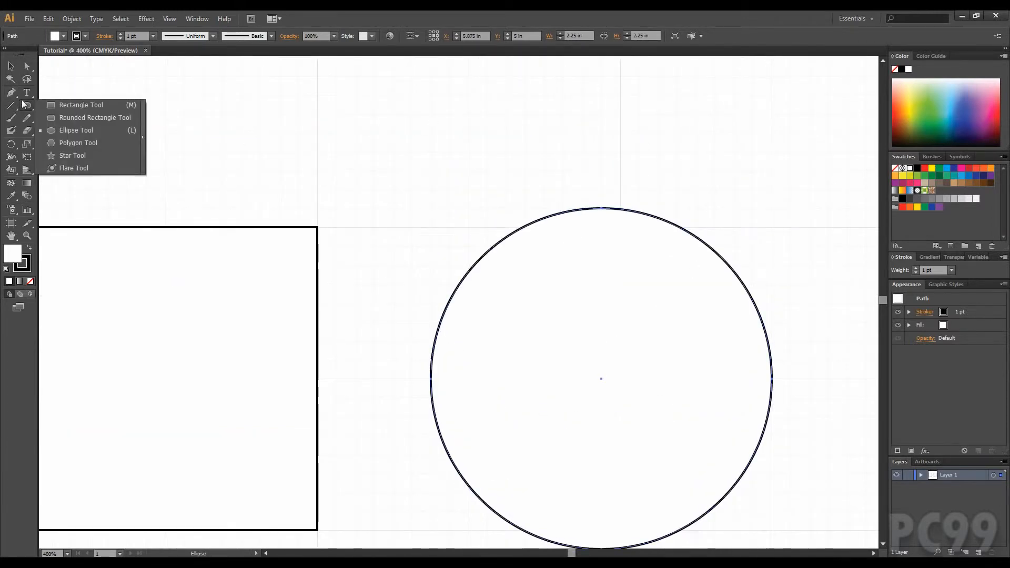
pyautogui.click(56, 118)
pyautogui.moveTo(293, 145); pyautogui.dragTo(326, 280)
pyautogui.moveTo(256, 117); pyautogui.dragTo(446, 158)
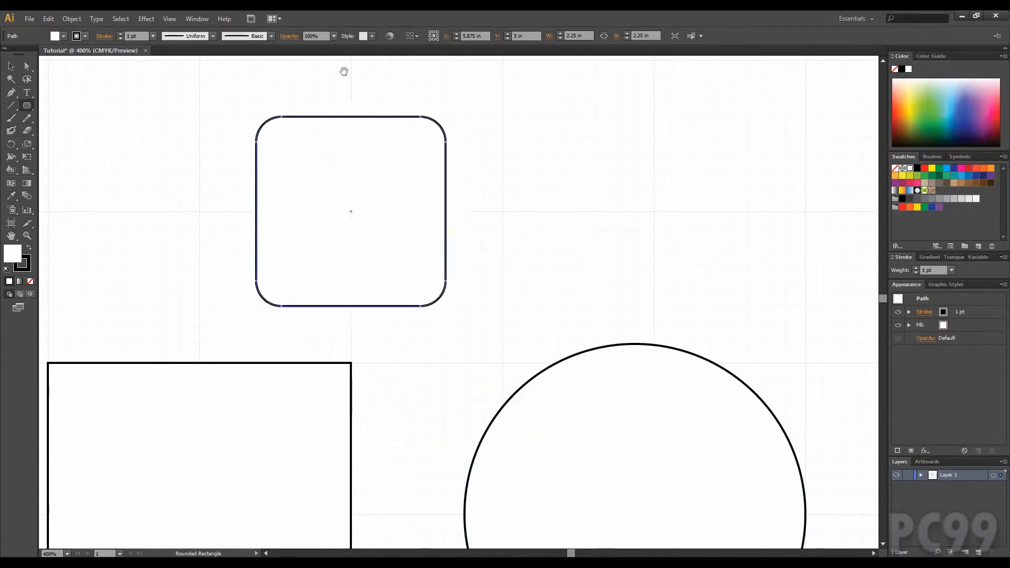
# Step: Show the rulers around the document with all three shapes in view
pyautogui.moveTo(345, 70); pyautogui.dragTo(405, 155)
pyautogui.hotkey('ctrl', '-')
pyautogui.hotkey('ctrl', '-')
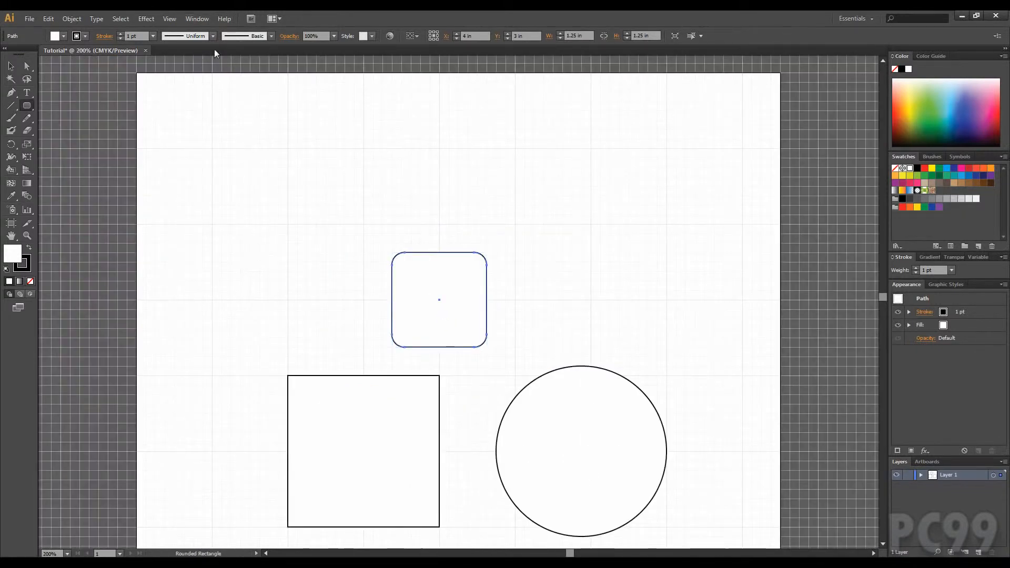
pyautogui.click(194, 25)
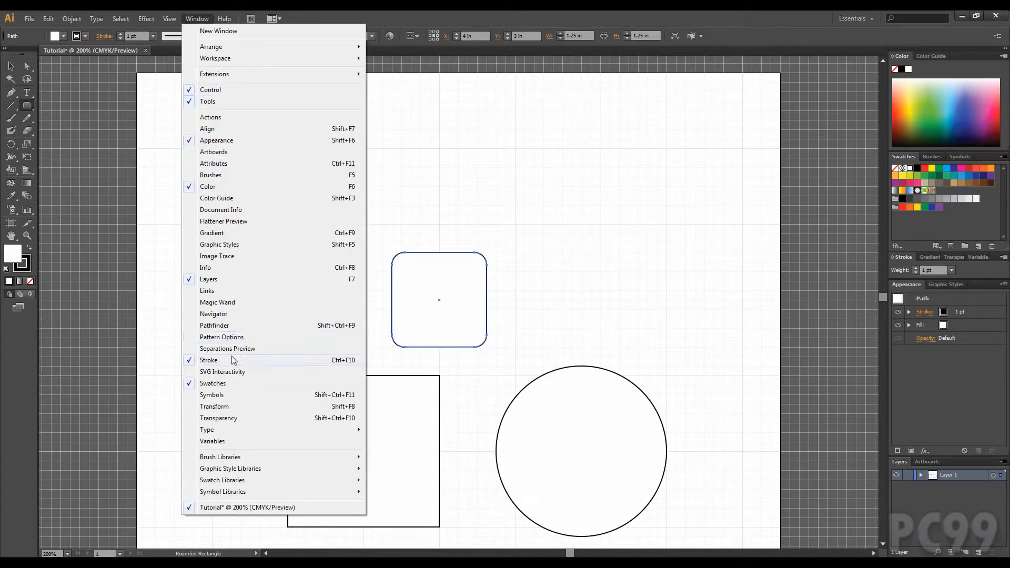
pyautogui.moveTo(169, 18)
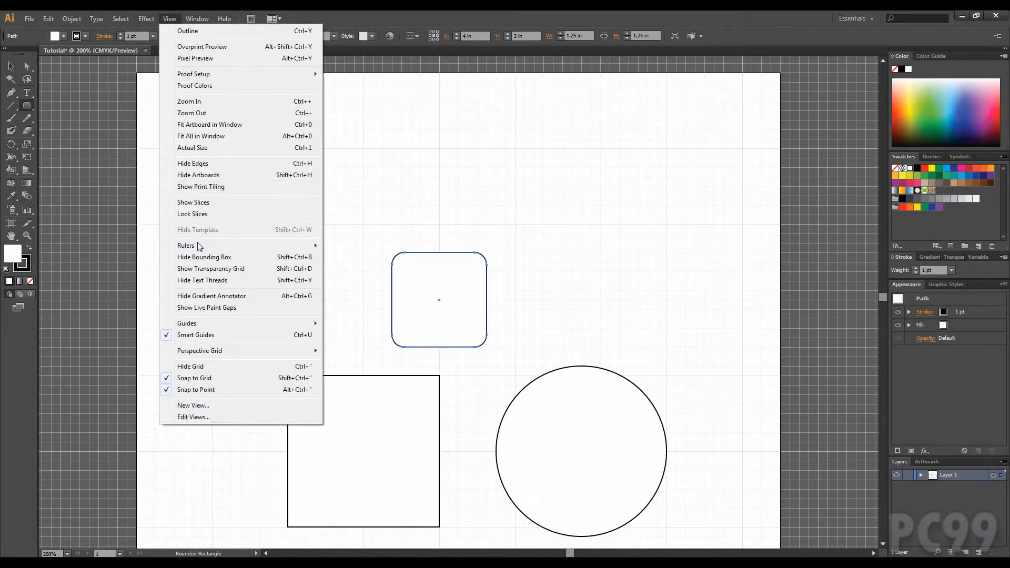
pyautogui.moveTo(197, 243)
pyautogui.click(352, 248)
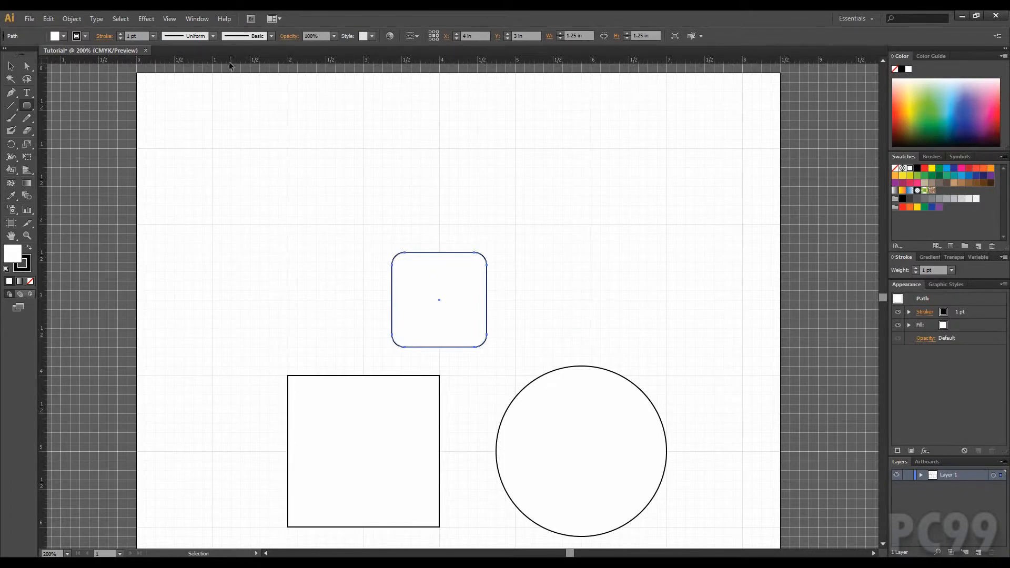
# Step: Open the Preferences and examine the categories, including Plug-ins & Scratch Disks, Smart Guides, Selection & Anchor Display and File Handling & Clipboard
pyautogui.click(47, 20)
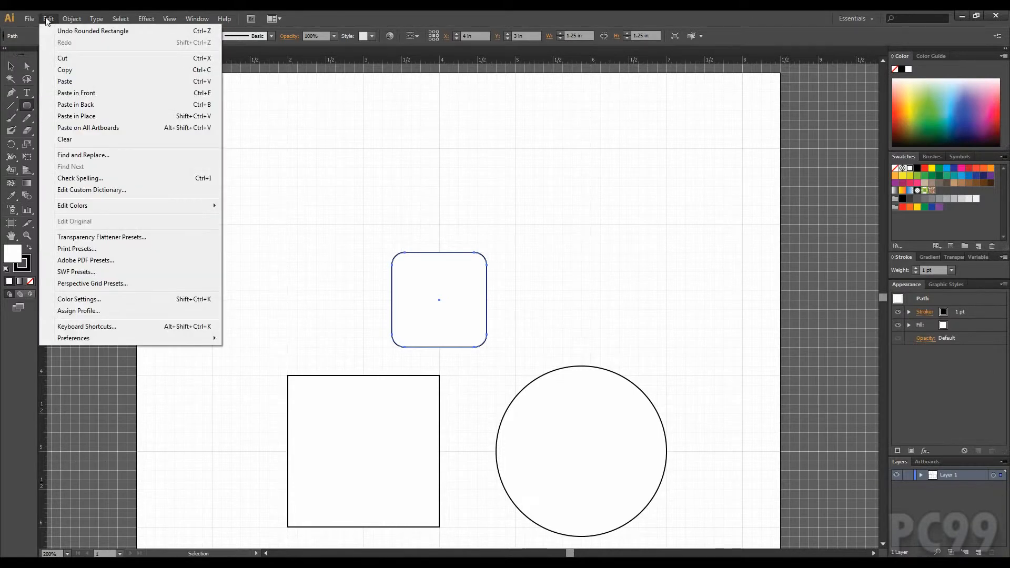
pyautogui.moveTo(156, 338)
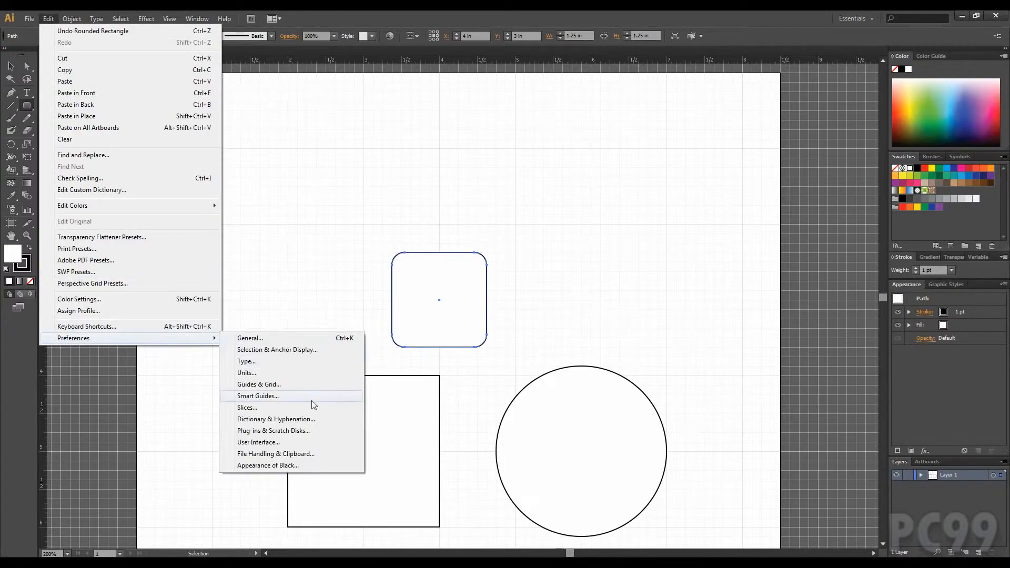
pyautogui.click(311, 431)
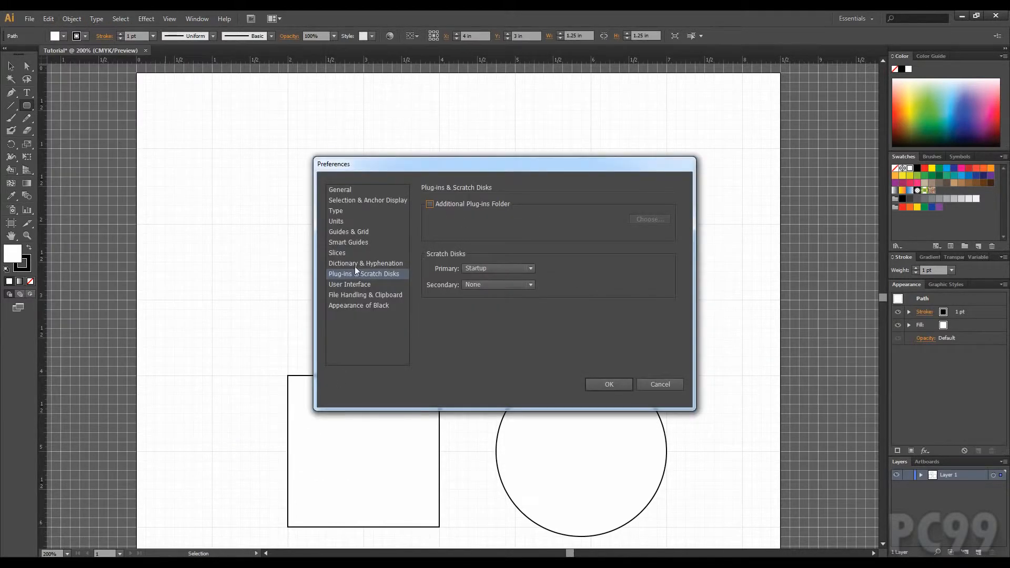
pyautogui.click(355, 265)
pyautogui.click(343, 255)
pyautogui.click(346, 241)
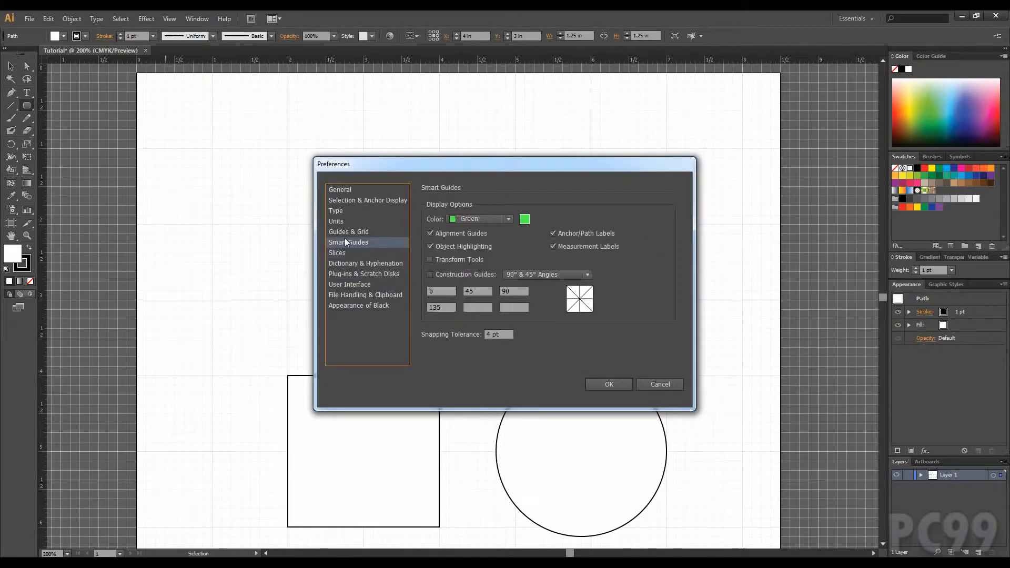
pyautogui.click(347, 232)
pyautogui.click(346, 223)
pyautogui.click(346, 200)
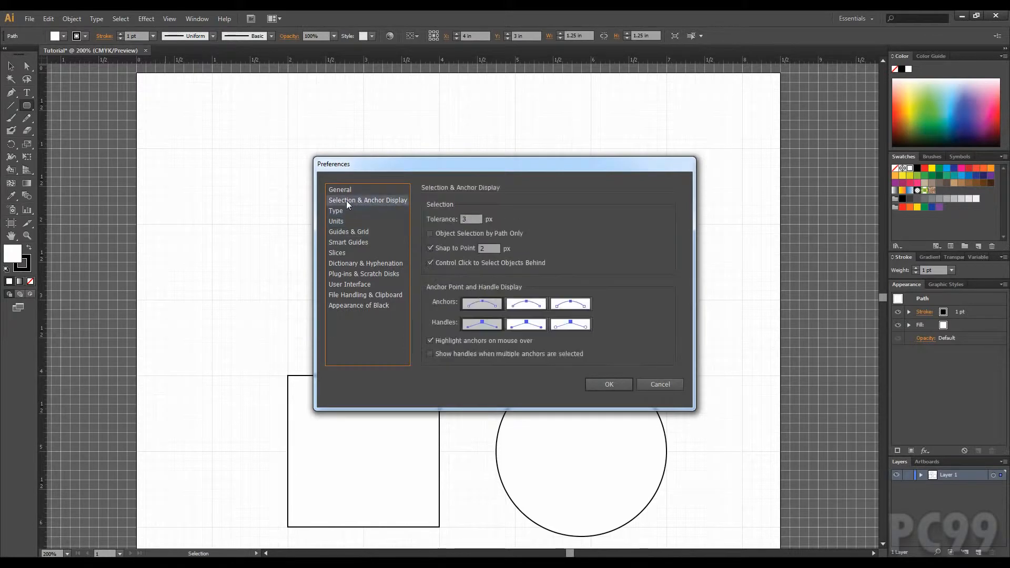
pyautogui.click(347, 189)
pyautogui.click(354, 305)
pyautogui.click(356, 294)
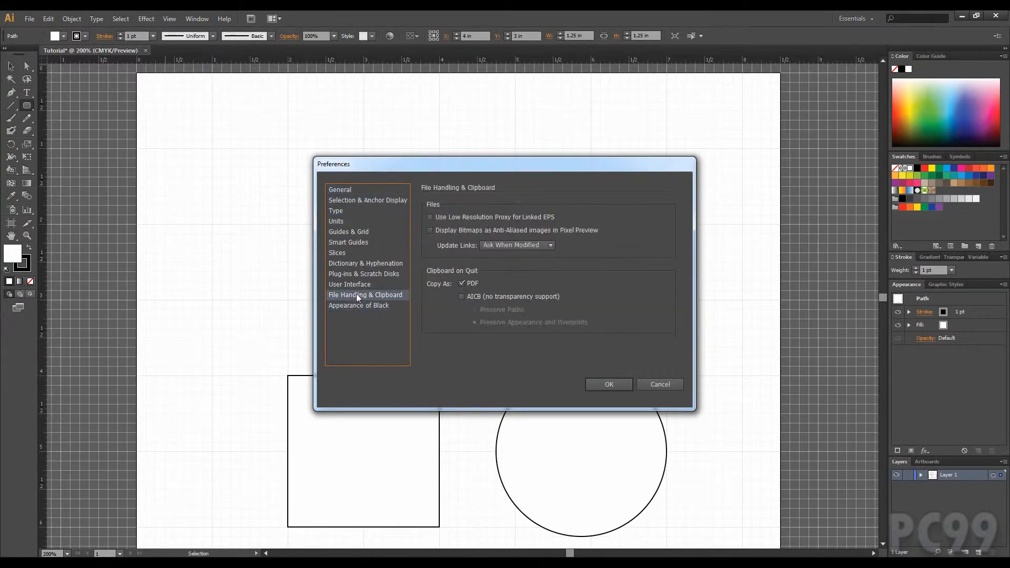
# Step: Set the User Interface brightness to a custom 90% and apply the preferences
pyautogui.click(357, 284)
pyautogui.moveTo(511, 225); pyautogui.dragTo(422, 232)
pyautogui.moveTo(563, 232)
pyautogui.mouseDown()
pyautogui.moveTo(594, 232)
pyautogui.moveTo(577, 232)
pyautogui.mouseUp()
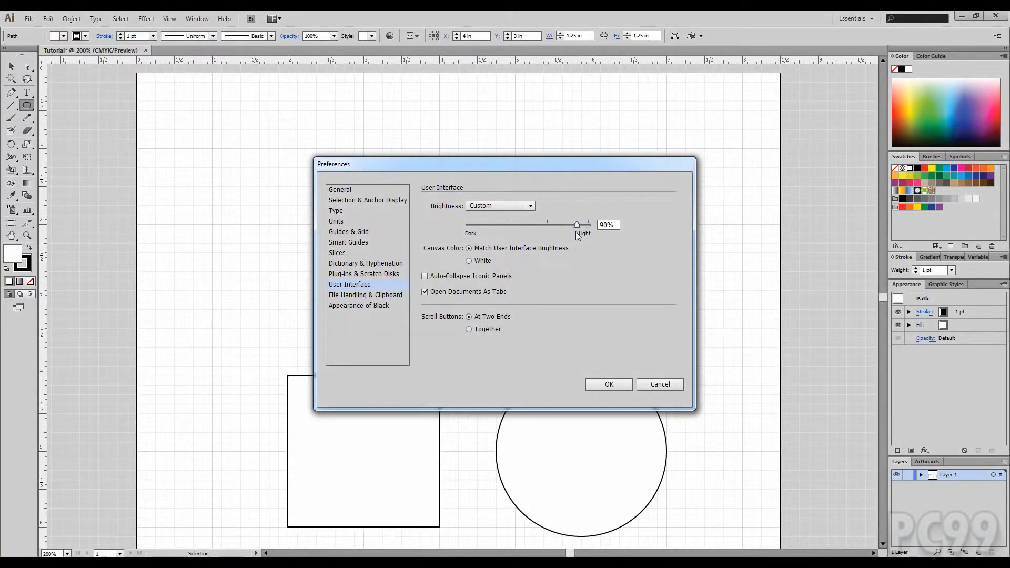
pyautogui.click(621, 385)
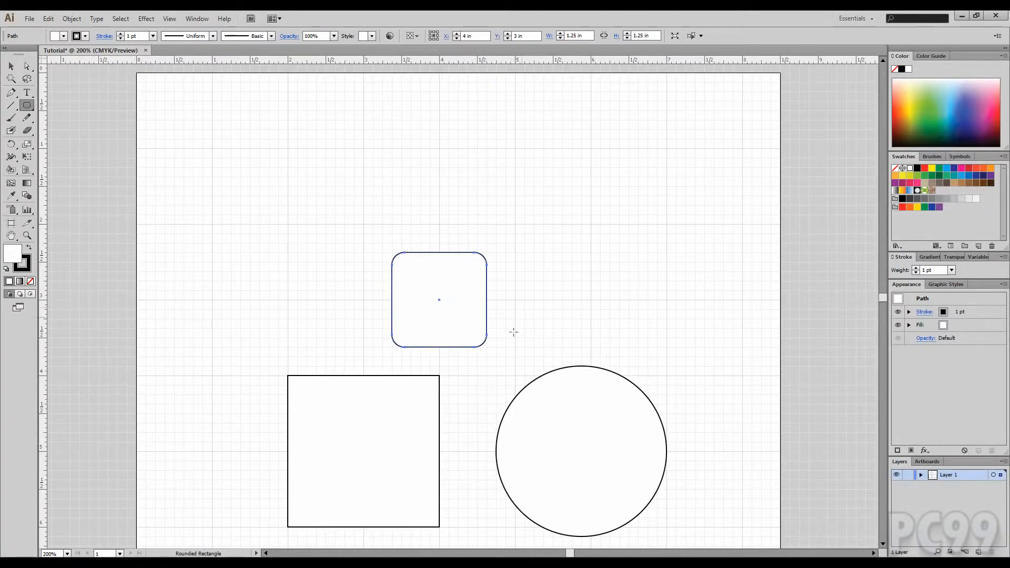
pyautogui.press('space')
pyautogui.moveTo(513, 342); pyautogui.dragTo(519, 272)
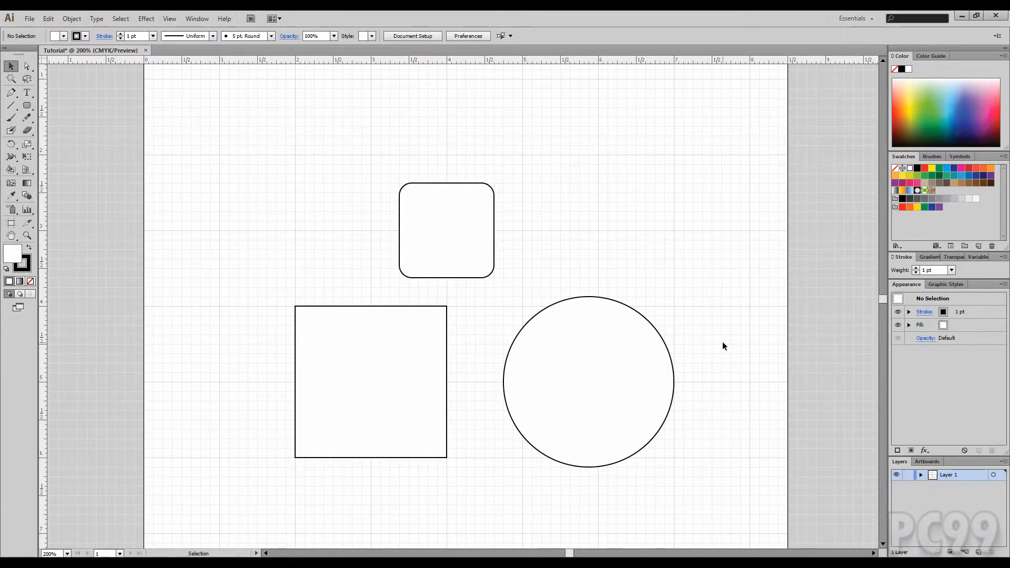
pyautogui.hotkey('ctrl', '+')
pyautogui.hotkey('ctrl', '+')
pyautogui.hotkey('ctrl', '+')
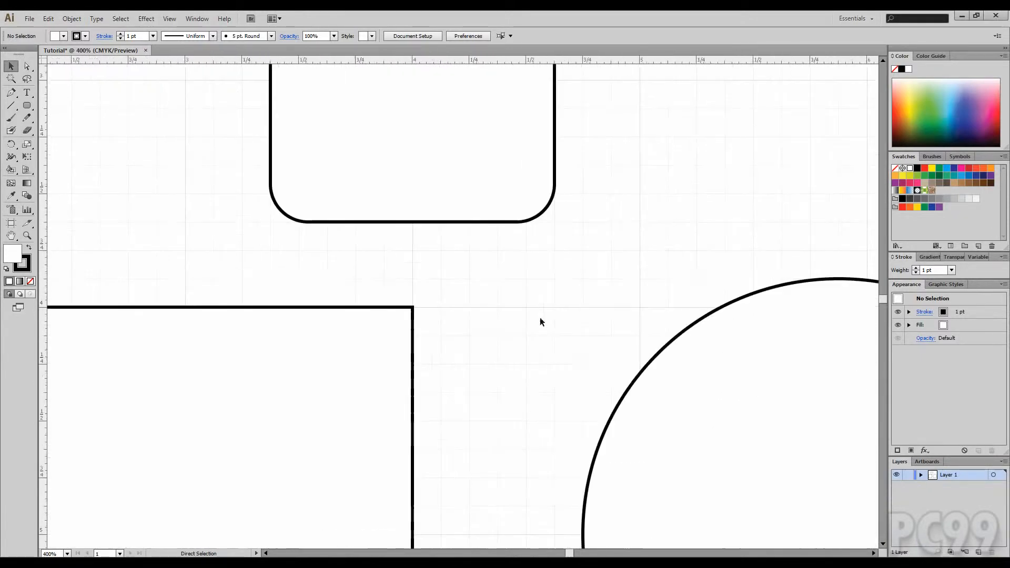
# Step: Try removing the stroke from the rounded square and undo the change
pyautogui.moveTo(505, 358); pyautogui.dragTo(564, 402)
pyautogui.click(467, 172)
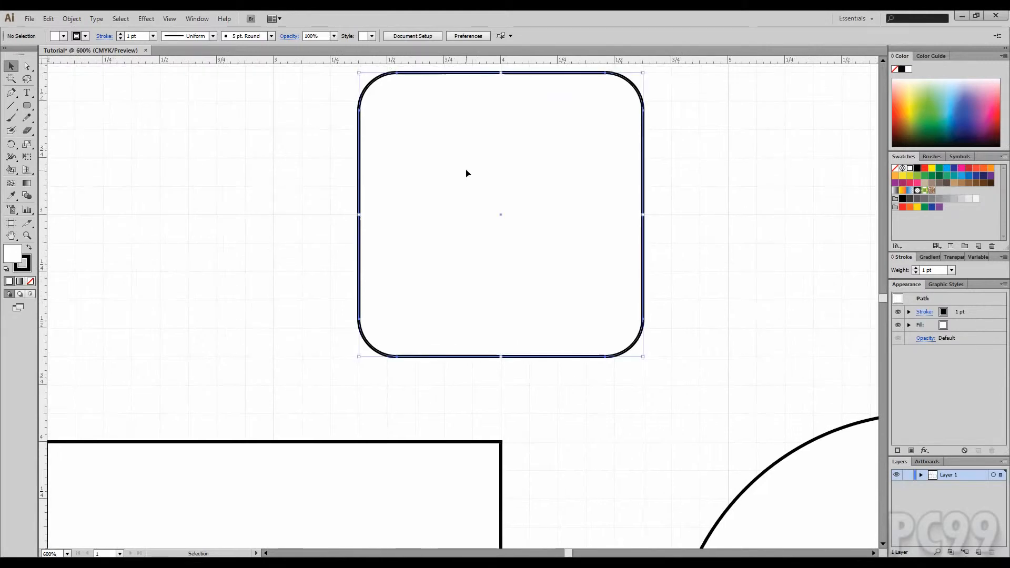
pyautogui.click(24, 265)
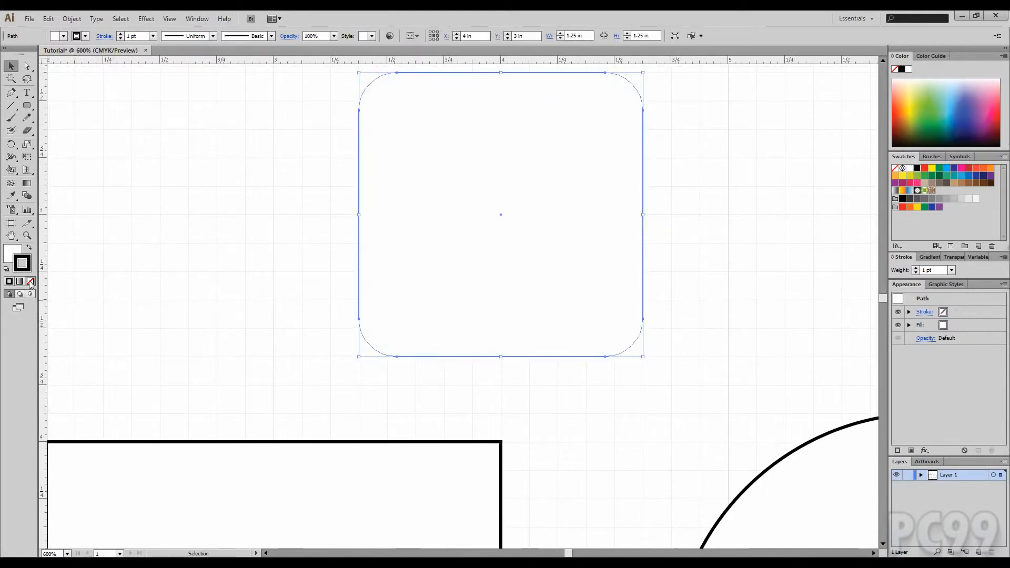
pyautogui.click(30, 282)
pyautogui.hotkey('ctrl', 'z')
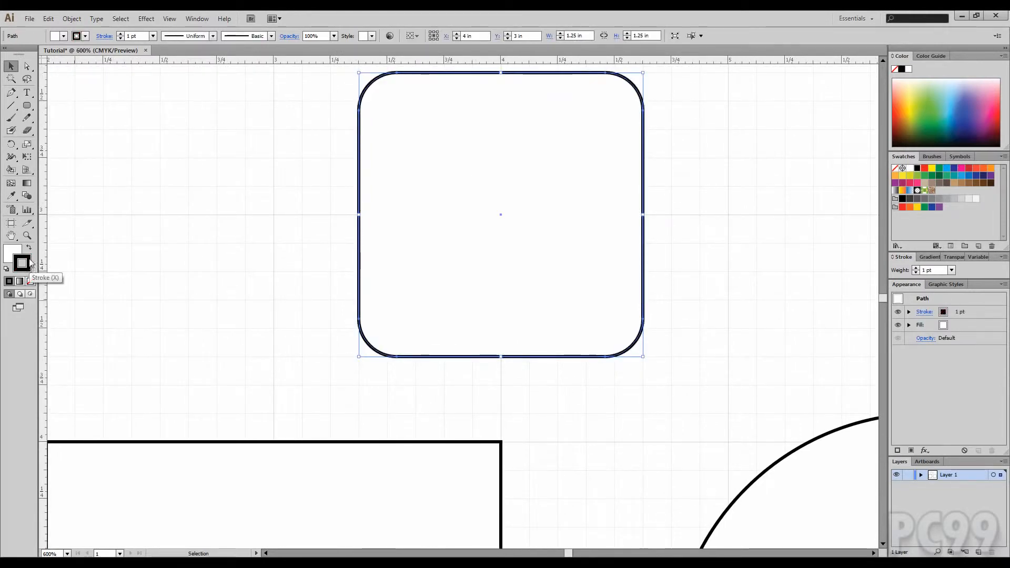
# Step: Set the rounded square's fill to None and deselect it
pyautogui.click(13, 250)
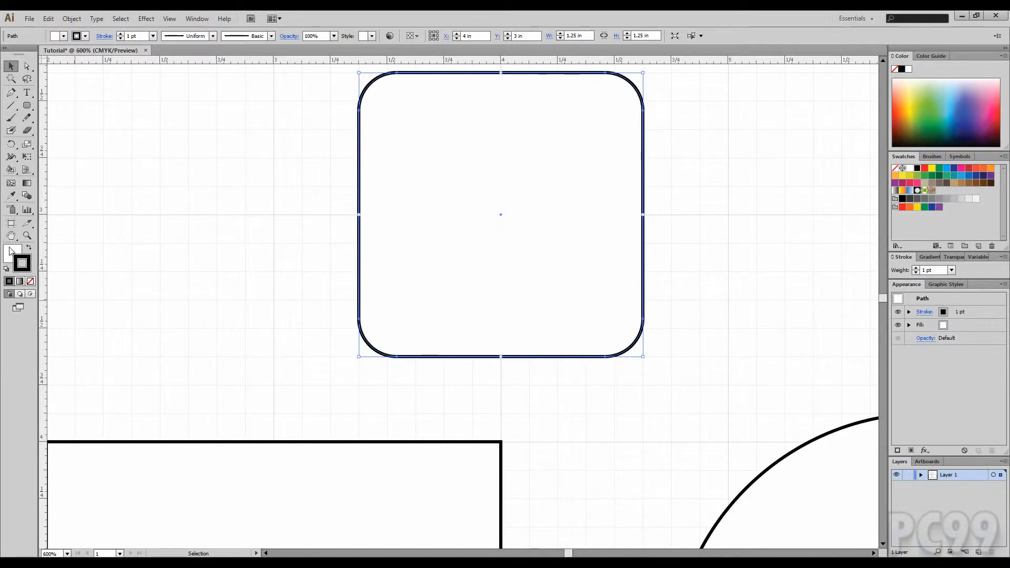
pyautogui.click(30, 282)
pyautogui.click(343, 271)
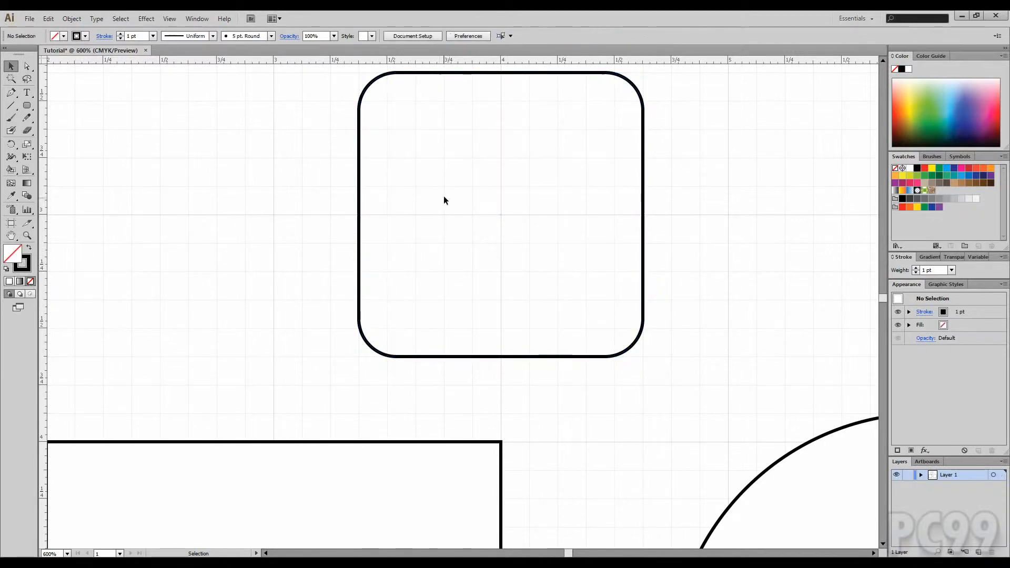
# Step: Move the 2 by 2 in square straight up to X 3 in, Y 4 in so it overlaps the rounded square
pyautogui.moveTo(366, 442); pyautogui.dragTo(365, 215)
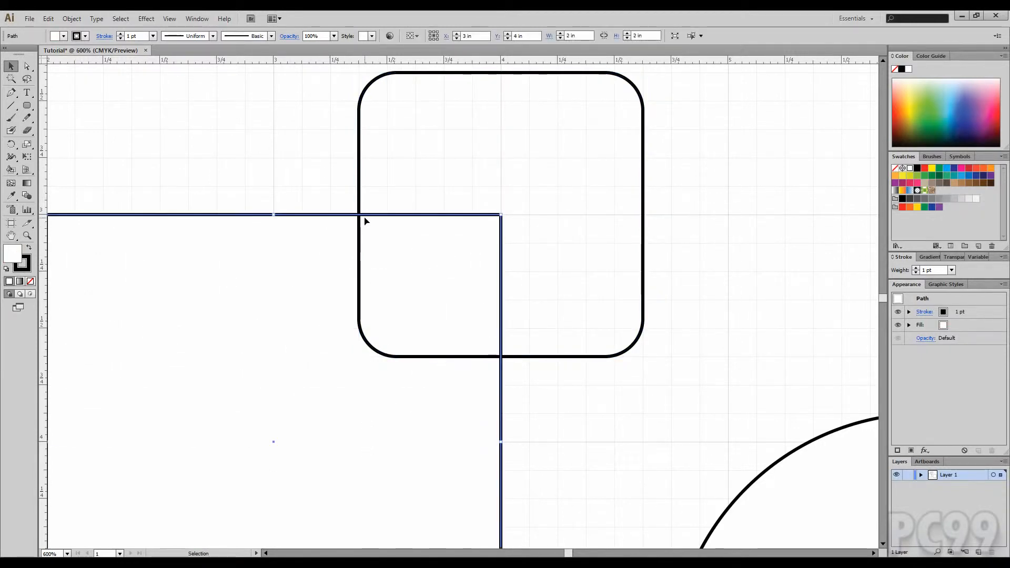
pyautogui.click(284, 196)
pyautogui.click(347, 221)
# Step: Examine the Arrange options for the large square, such as Bring to Front and Send to Back, without applying one
pyautogui.rightClick(468, 218)
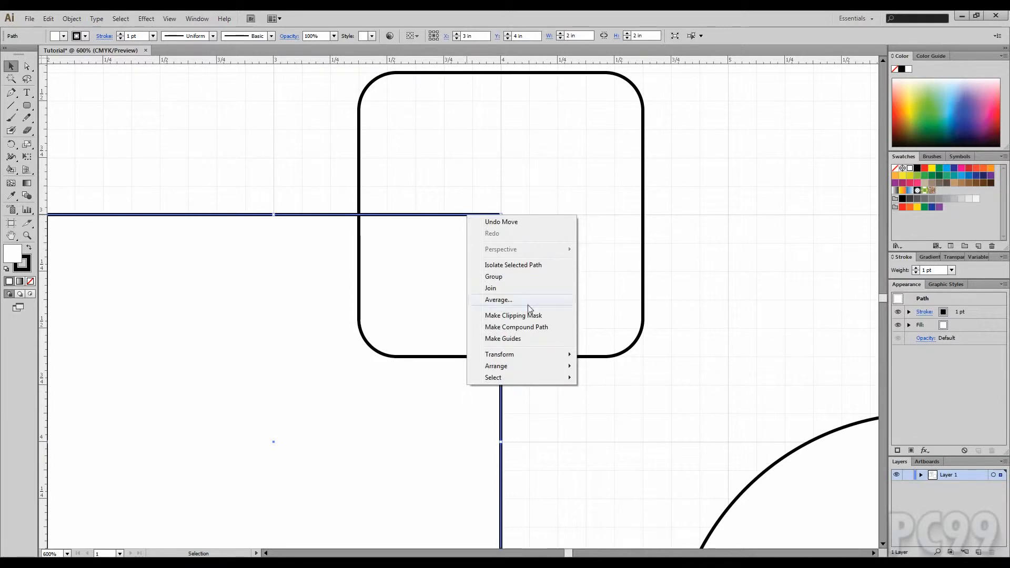
pyautogui.moveTo(521, 366)
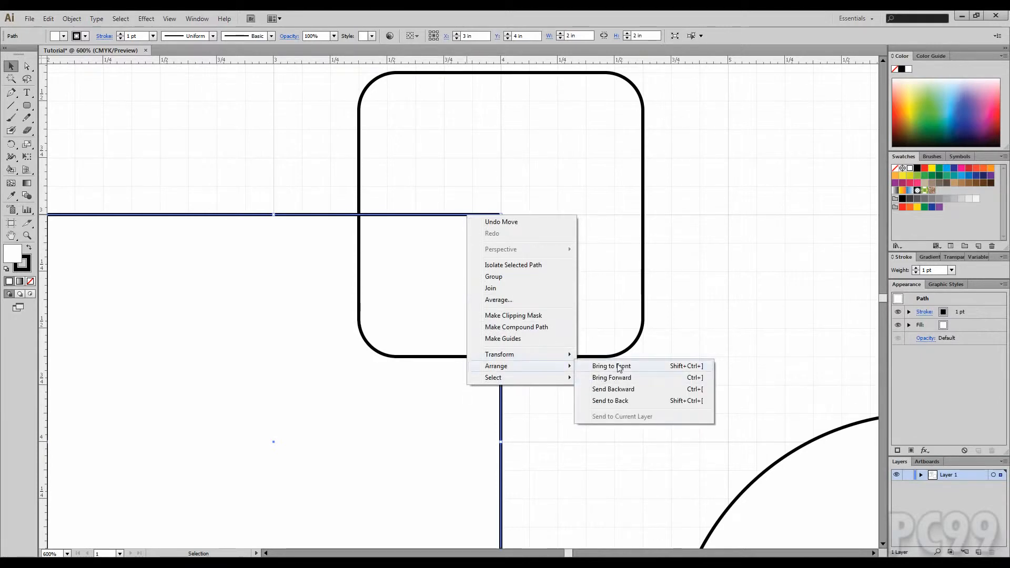
pyautogui.click(780, 202)
pyautogui.moveTo(476, 166); pyautogui.dragTo(524, 264)
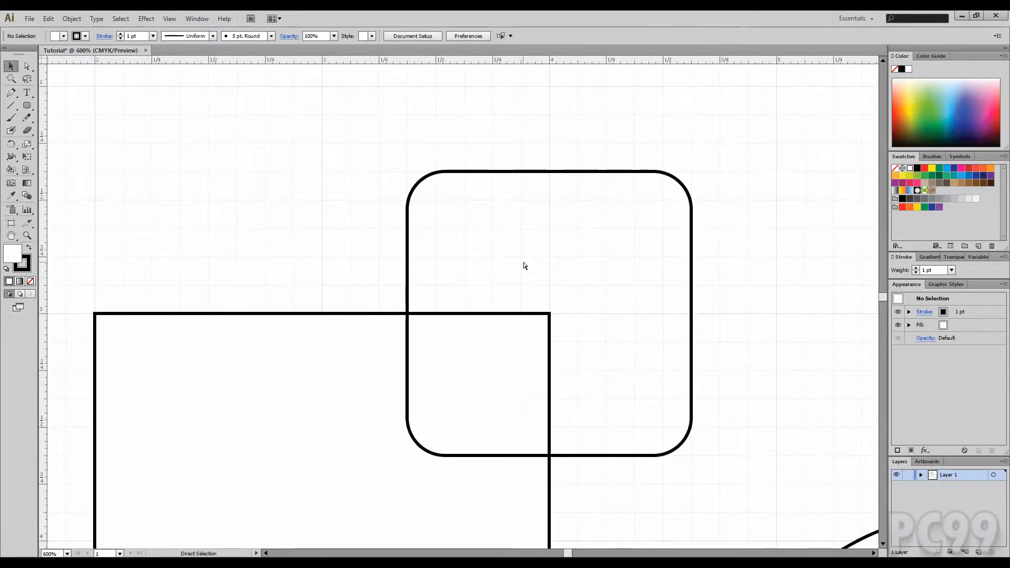
pyautogui.hotkey('ctrl', '-')
pyautogui.hotkey('ctrl', '-')
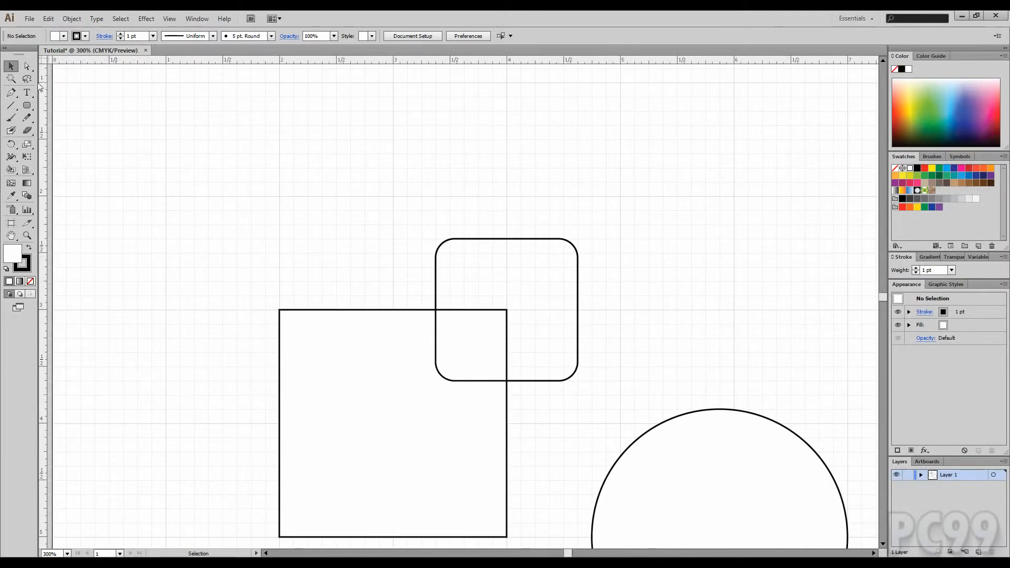
# Step: Draw a closed seven-point, straight-sided shape about 3.75 by 1.5 in with the Pen tool above the square, starting at X 1.375 in, Y 2.25 in
pyautogui.click(11, 95)
pyautogui.click(10, 96)
pyautogui.click(38, 94)
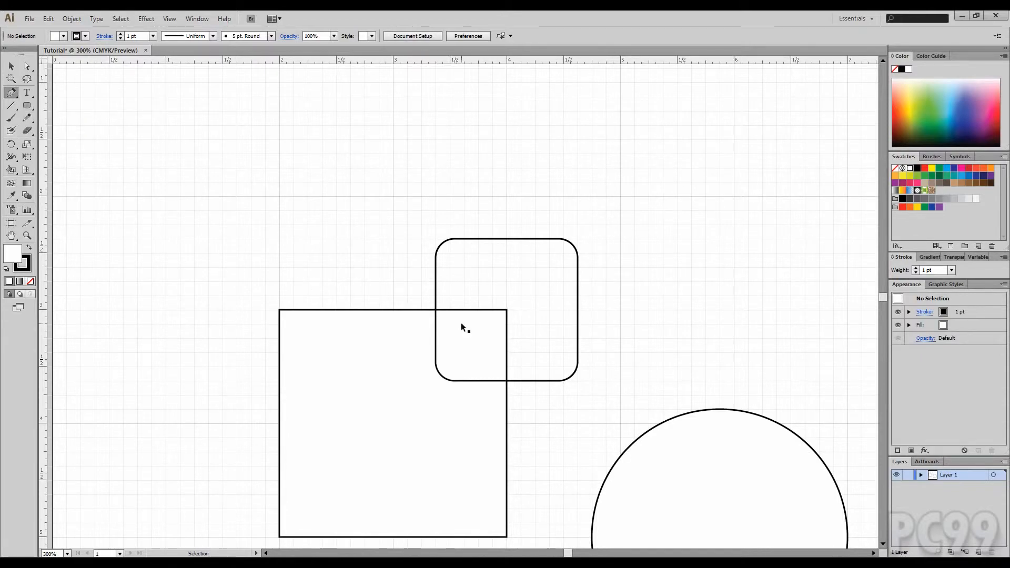
pyautogui.hotkey('ctrl', '-')
pyautogui.hotkey('ctrl', '-')
pyautogui.hotkey('ctrl', '+')
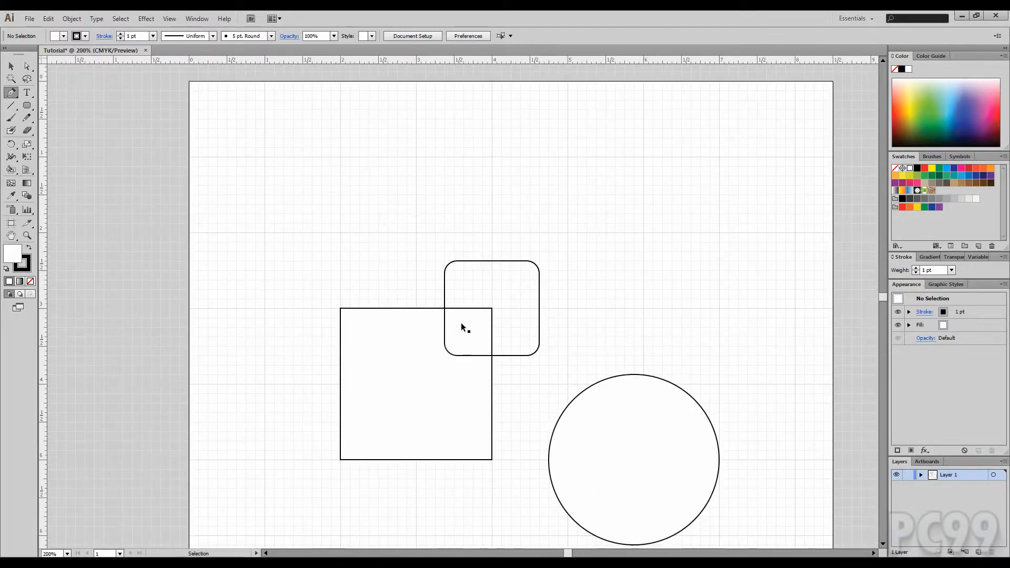
pyautogui.hotkey('ctrl', '+')
pyautogui.moveTo(386, 264); pyautogui.dragTo(436, 299)
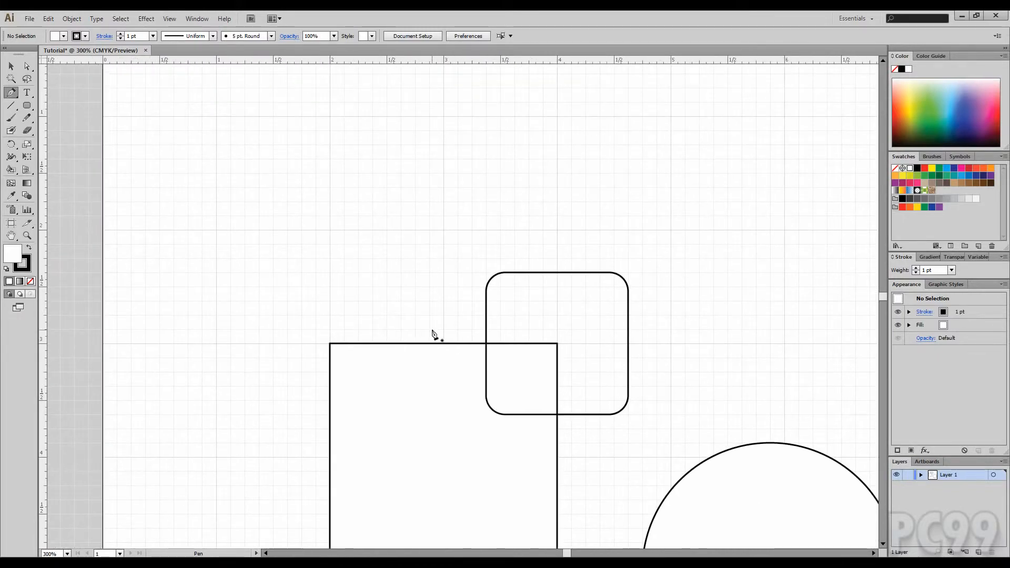
pyautogui.click(259, 258)
pyautogui.click(387, 159)
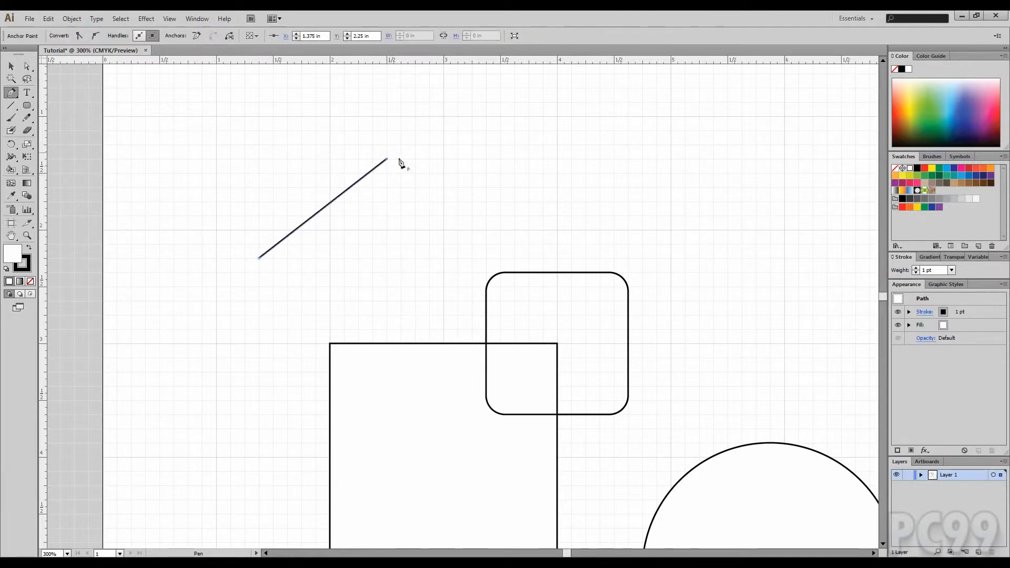
pyautogui.click(615, 215)
pyautogui.click(416, 330)
pyautogui.click(287, 316)
pyautogui.click(188, 301)
pyautogui.click(188, 258)
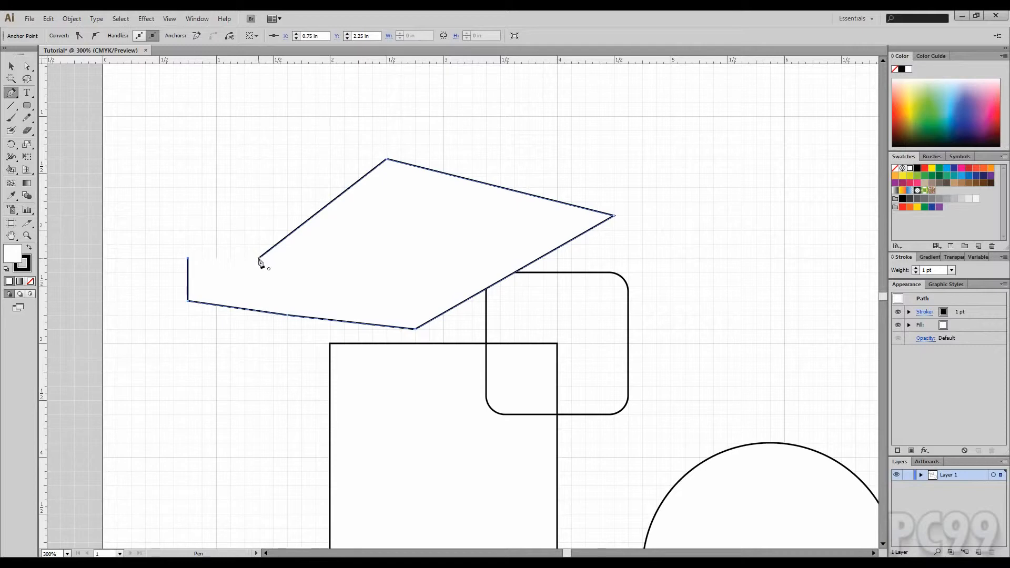
pyautogui.click(259, 258)
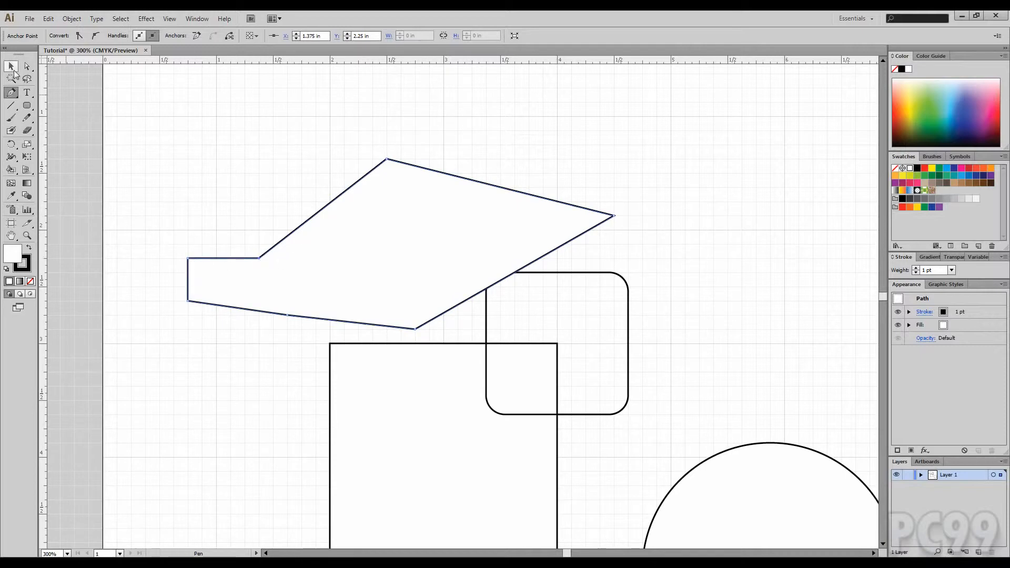
# Step: Move the straight-sided pen shape to X 2.5 in, Y 1.75 in and rotate it slightly clockwise
pyautogui.click(12, 66)
pyautogui.moveTo(460, 277); pyautogui.dragTo(574, 240)
pyautogui.press('r')
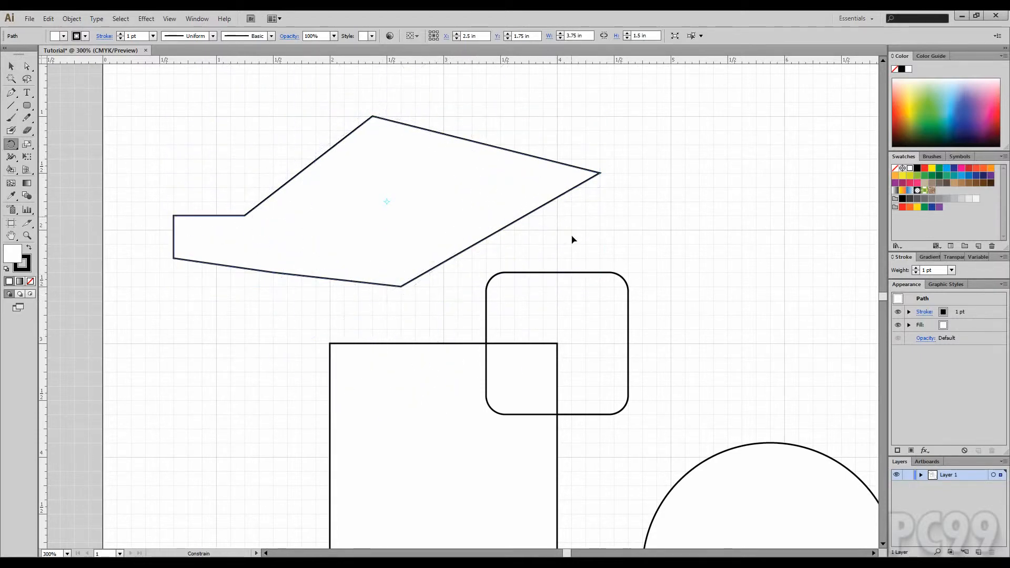
pyautogui.moveTo(497, 189); pyautogui.dragTo(604, 219)
pyautogui.click(9, 67)
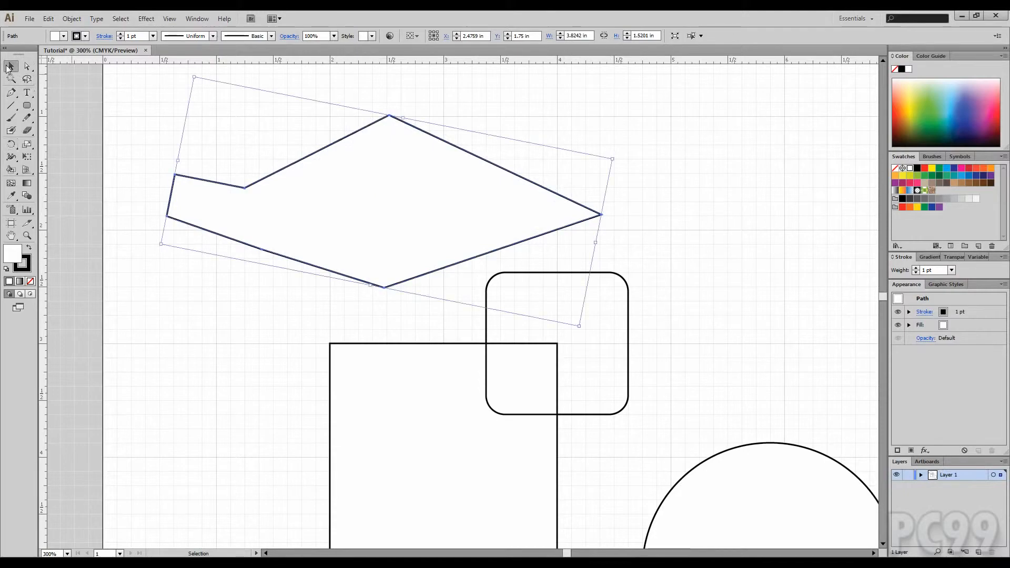
# Step: Draw a closed six-point curved shape with the Pen tool above the circle, starting at X 5.125 in, Y 2 in, and deselect it
pyautogui.moveTo(477, 188); pyautogui.dragTo(314, 207)
pyautogui.click(16, 96)
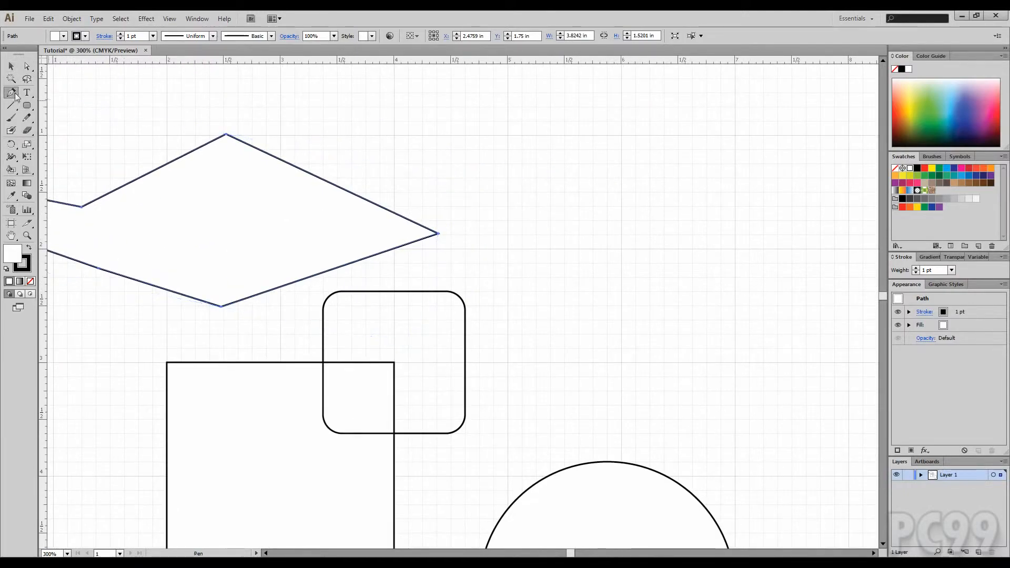
pyautogui.moveTo(705, 224); pyautogui.dragTo(775, 220)
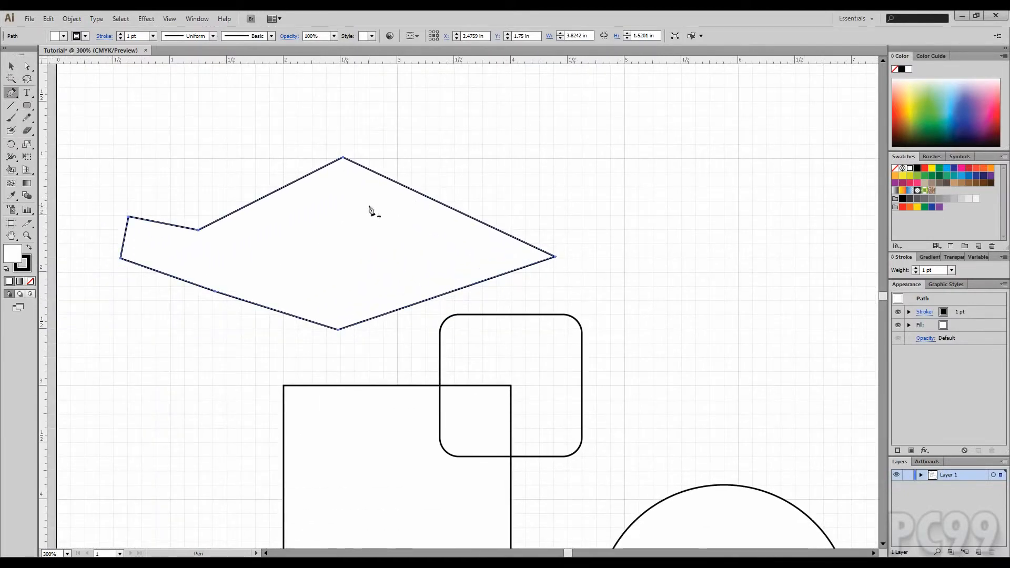
pyautogui.moveTo(693, 265); pyautogui.dragTo(553, 262)
pyautogui.click(473, 277)
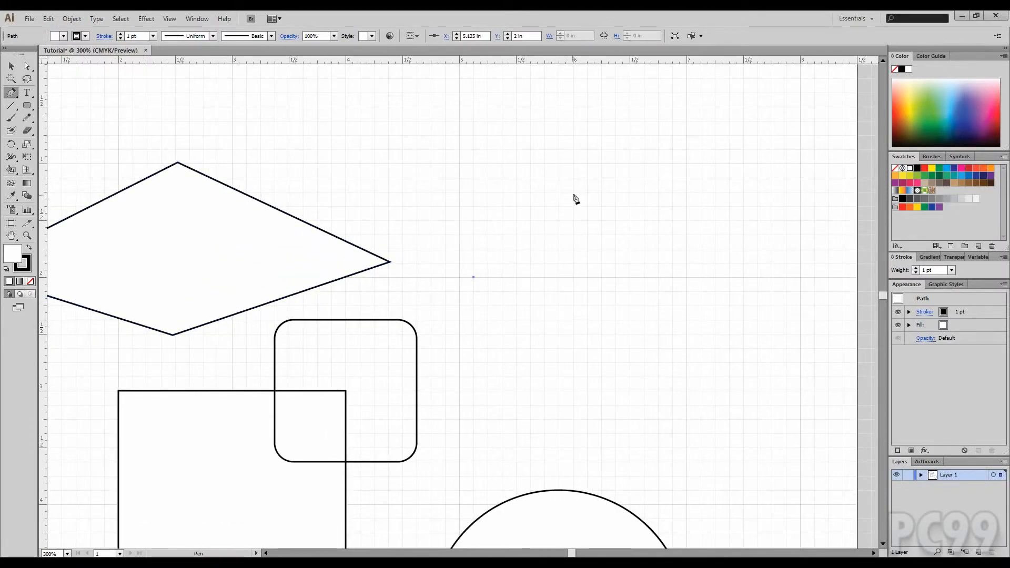
pyautogui.moveTo(587, 193); pyautogui.dragTo(637, 187)
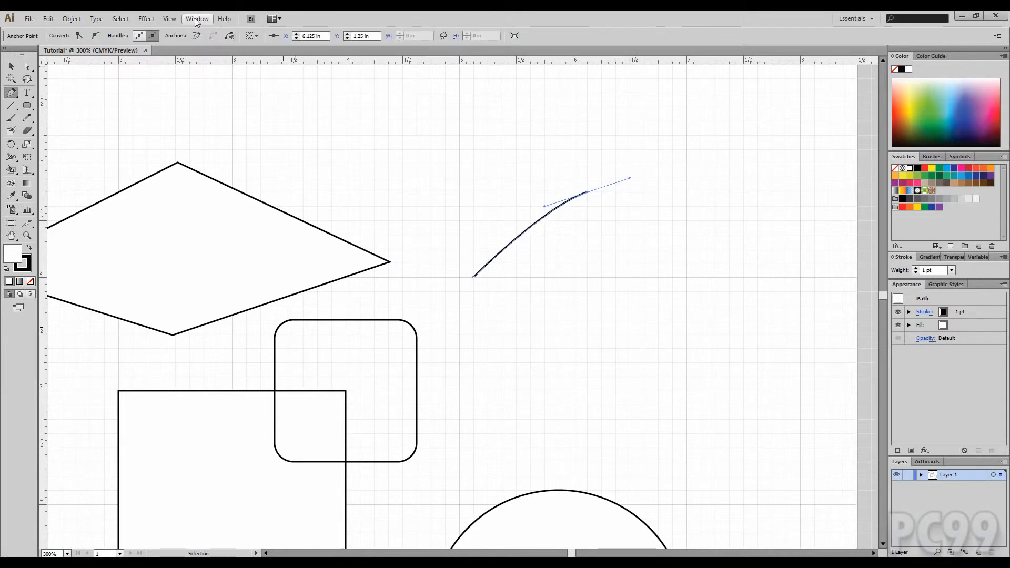
pyautogui.moveTo(744, 193); pyautogui.dragTo(793, 236)
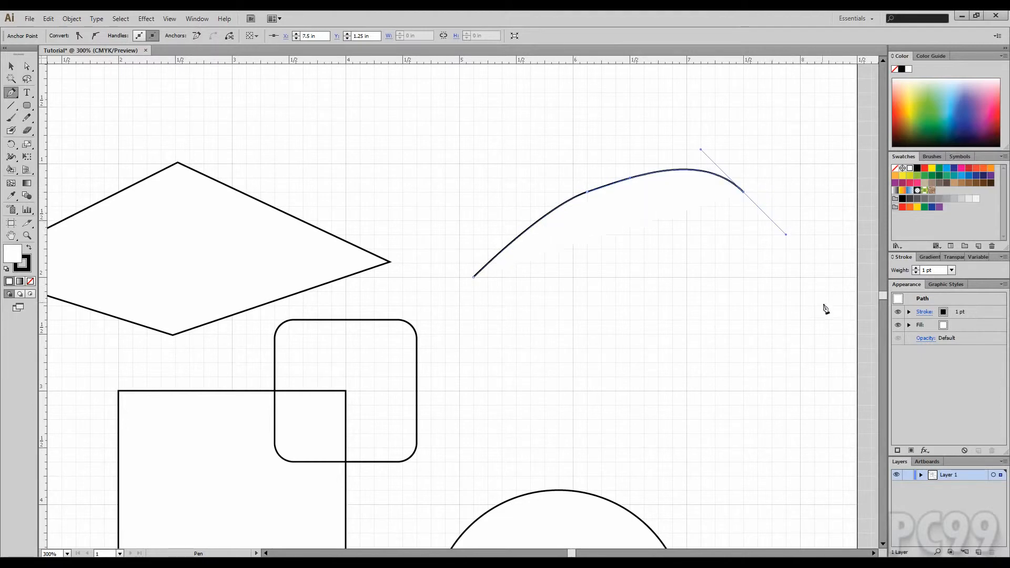
pyautogui.moveTo(829, 305); pyautogui.dragTo(800, 363)
pyautogui.moveTo(659, 404); pyautogui.dragTo(616, 419)
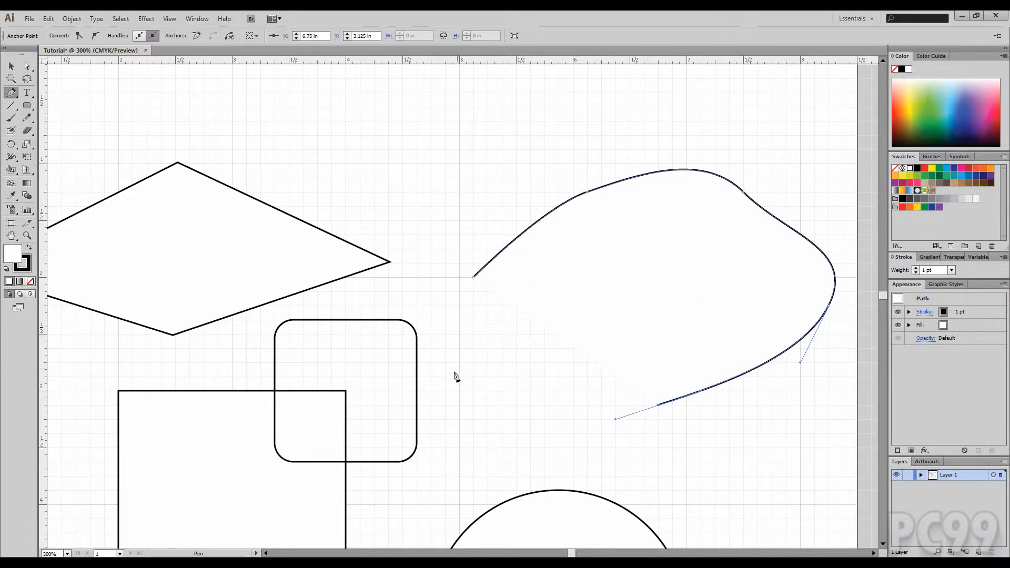
pyautogui.moveTo(459, 377); pyautogui.dragTo(431, 349)
pyautogui.moveTo(475, 278); pyautogui.dragTo(526, 243)
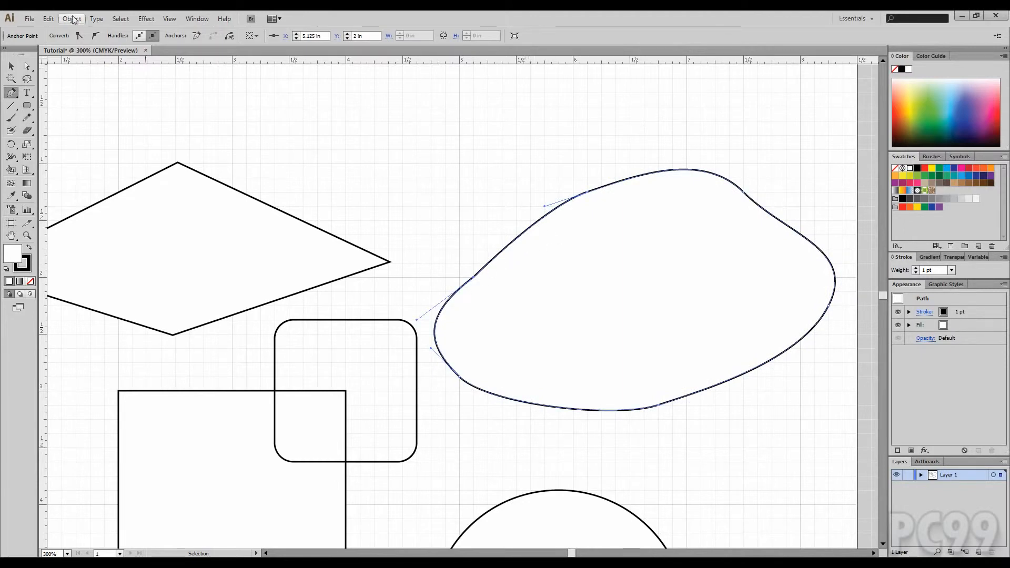
pyautogui.click(11, 66)
pyautogui.moveTo(414, 143); pyautogui.dragTo(447, 158)
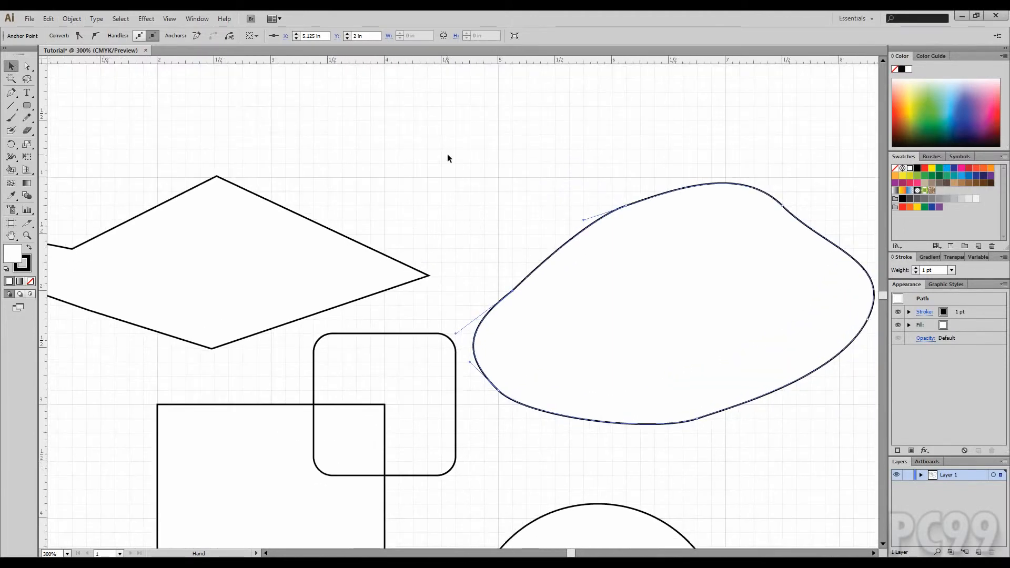
pyautogui.click(462, 201)
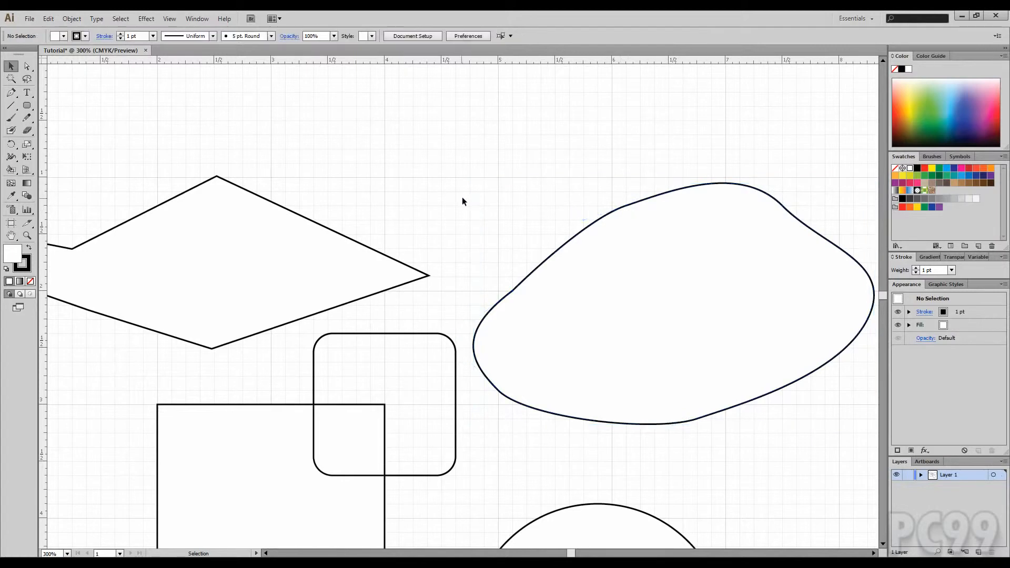
# Step: Turn off Snap to Grid
pyautogui.click(198, 21)
pyautogui.moveTo(169, 19)
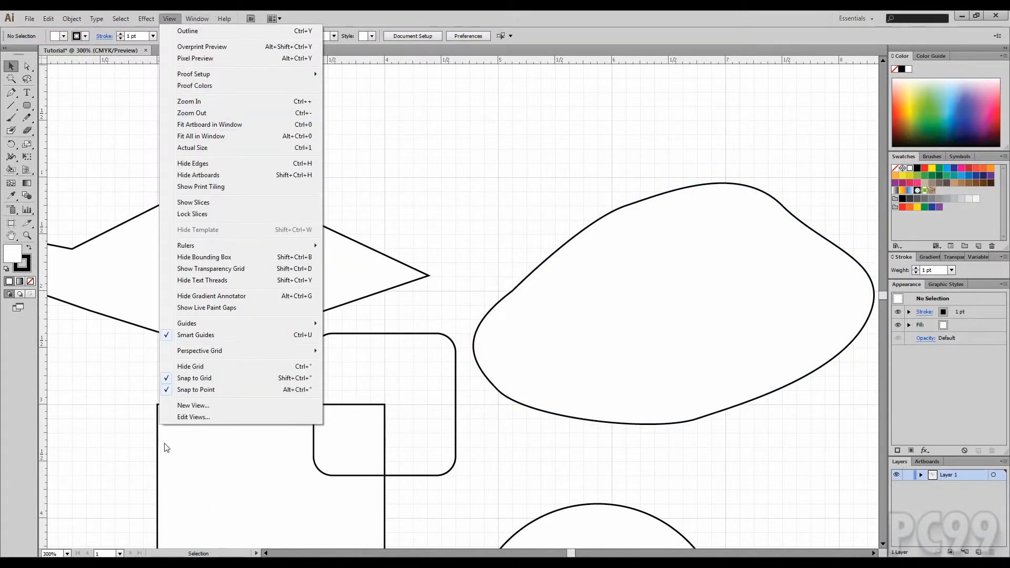
pyautogui.click(195, 378)
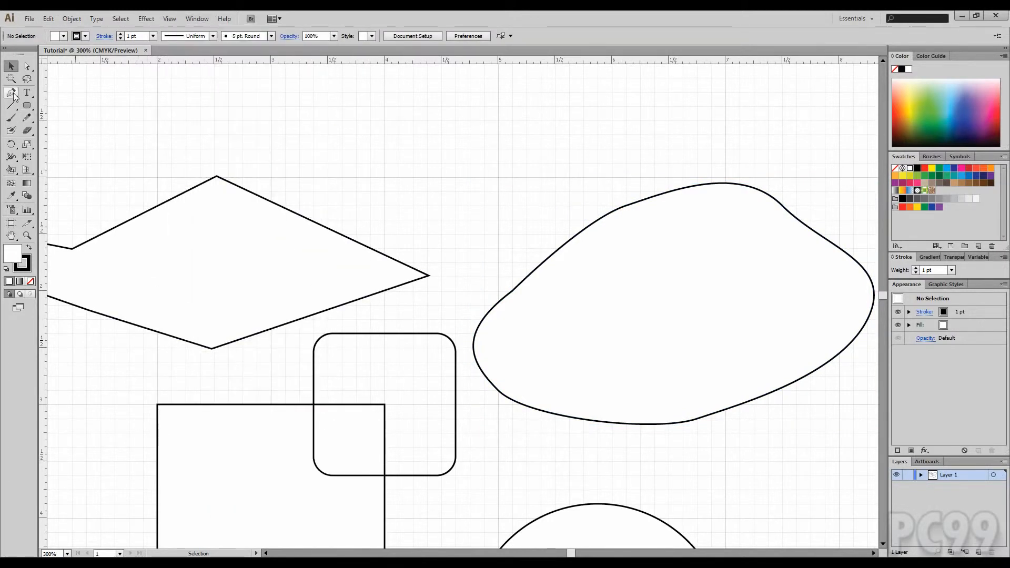
# Step: Draw a small closed, self-crossing curved shape with the Pen tool in the empty area above and between the two pen-drawn shapes
pyautogui.click(11, 92)
pyautogui.click(413, 183)
pyautogui.moveTo(470, 125); pyautogui.dragTo(523, 142)
pyautogui.moveTo(536, 193); pyautogui.dragTo(501, 223)
pyautogui.moveTo(452, 185); pyautogui.dragTo(476, 155)
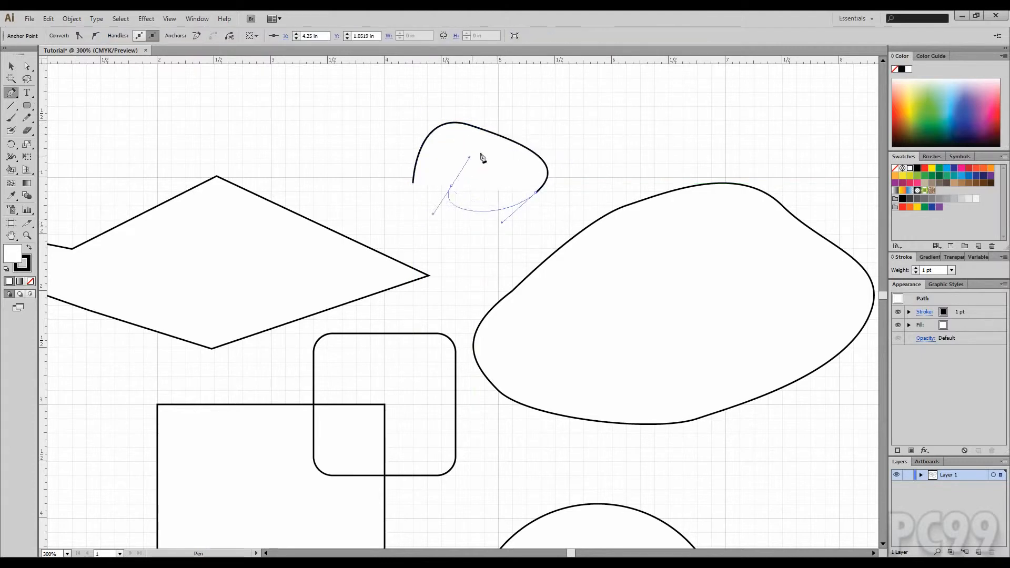
pyautogui.moveTo(554, 145); pyautogui.dragTo(463, 123)
pyautogui.moveTo(434, 186); pyautogui.dragTo(410, 194)
pyautogui.click(413, 183)
pyautogui.press('space')
pyautogui.press('space')
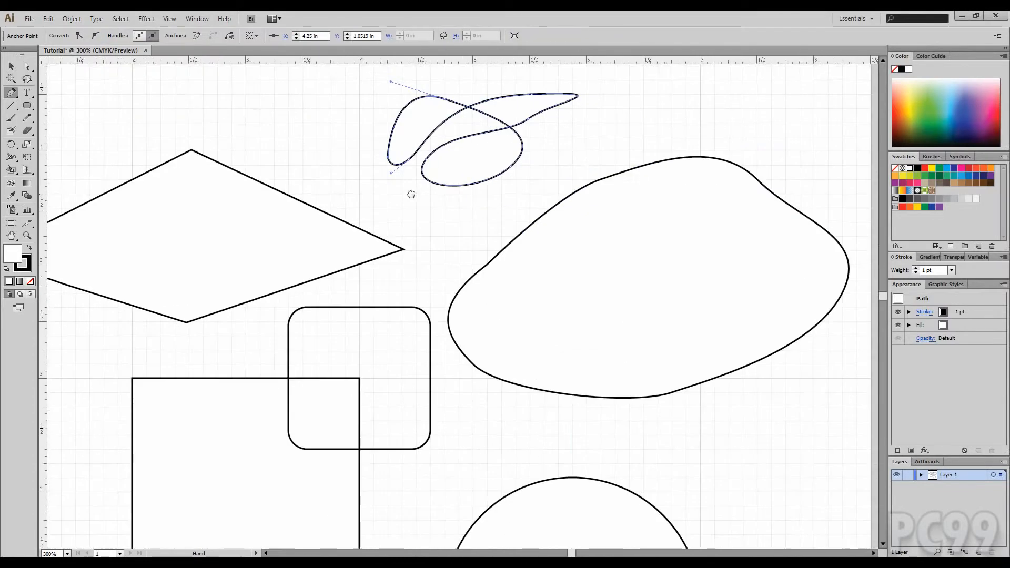
# Step: Isolate the rounded square for editing, exit isolation mode, and select the rounded square again
pyautogui.click(27, 68)
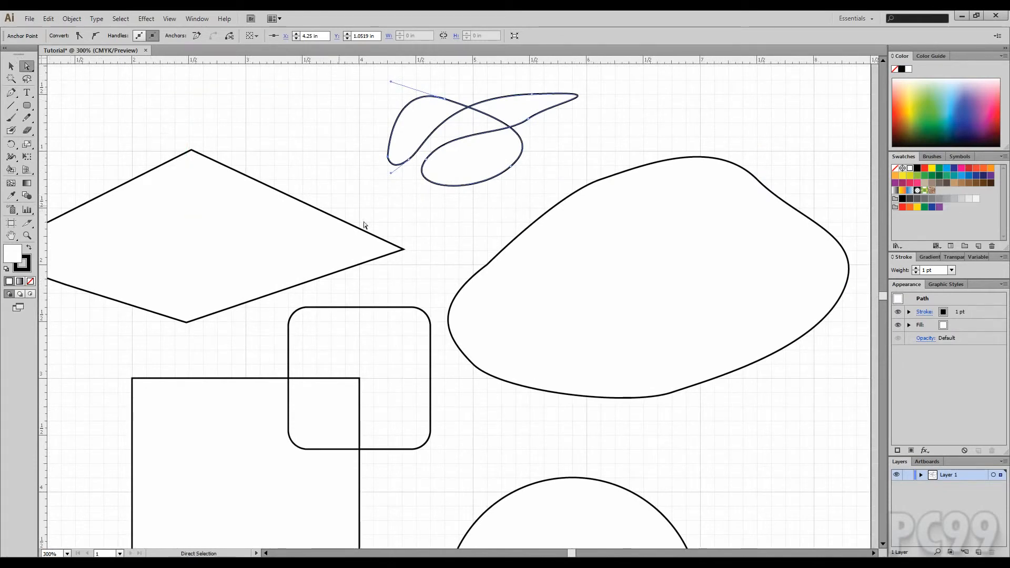
pyautogui.click(11, 66)
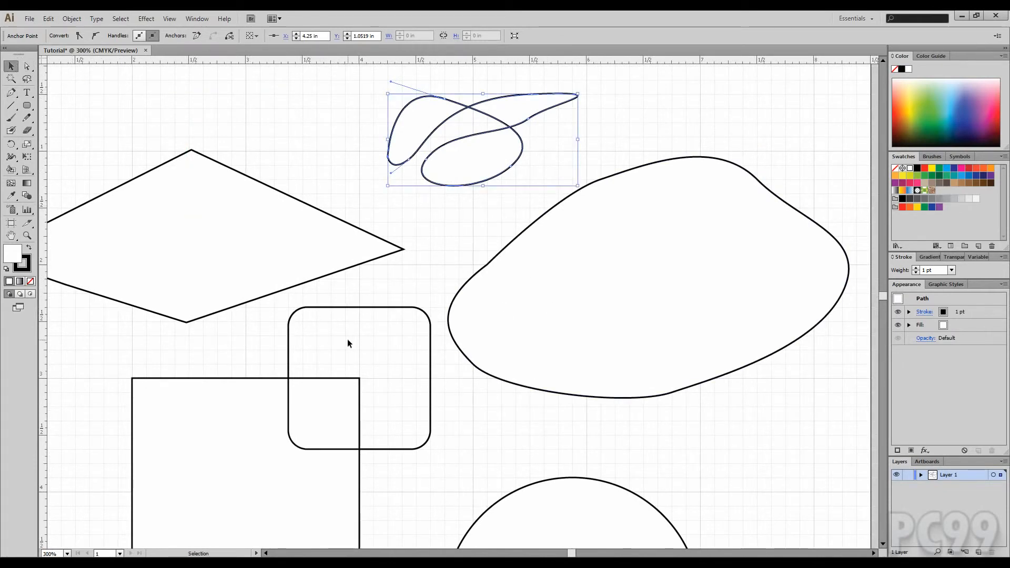
pyautogui.click(348, 339)
pyautogui.doubleClick(346, 306)
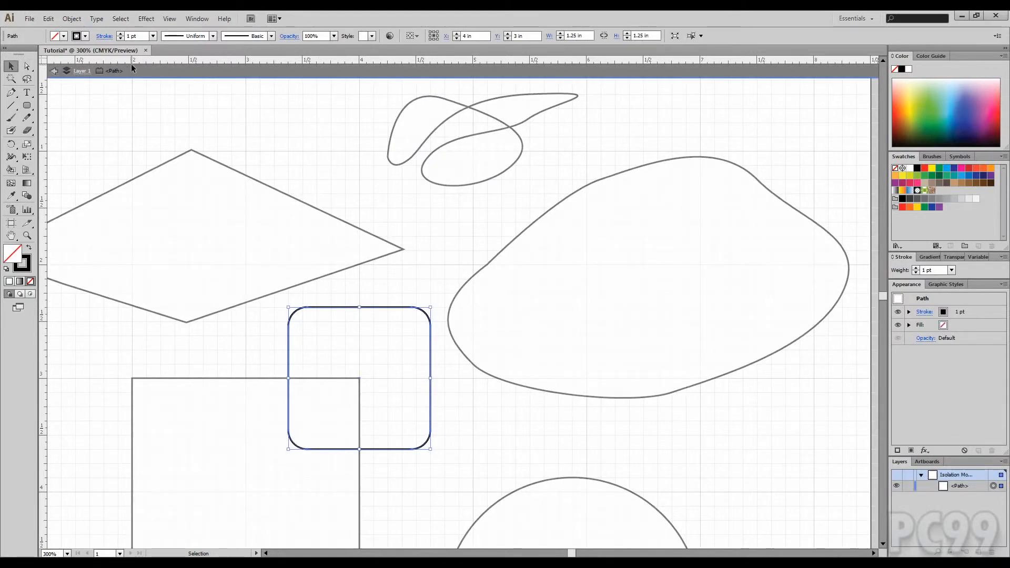
pyautogui.click(54, 70)
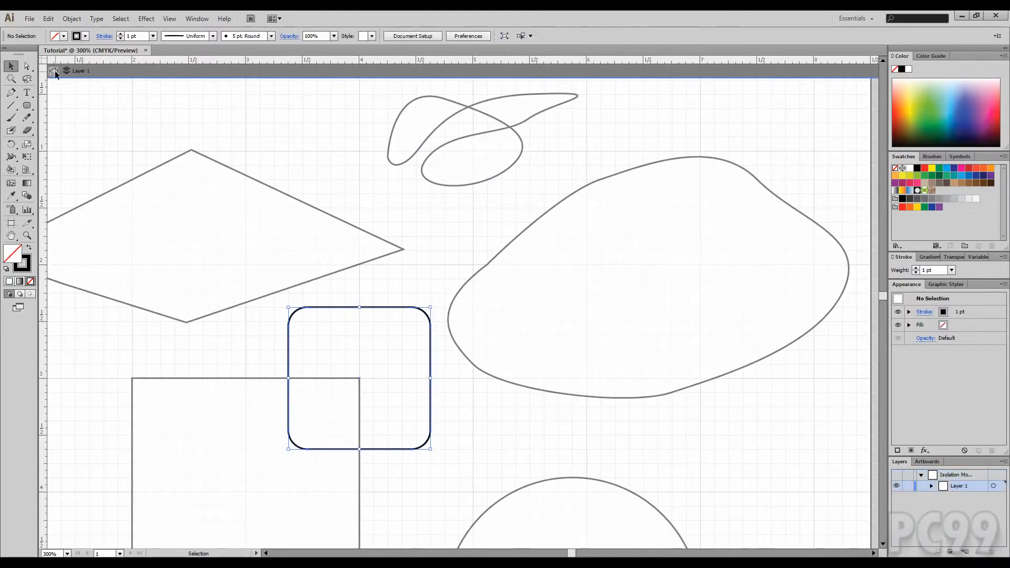
pyautogui.click(368, 308)
pyautogui.click(371, 274)
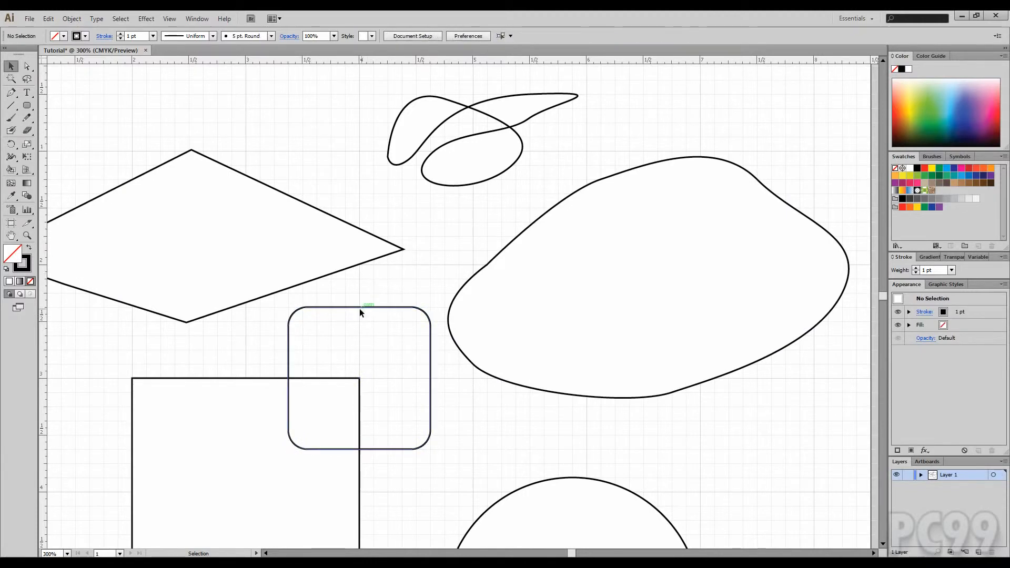
pyautogui.click(415, 308)
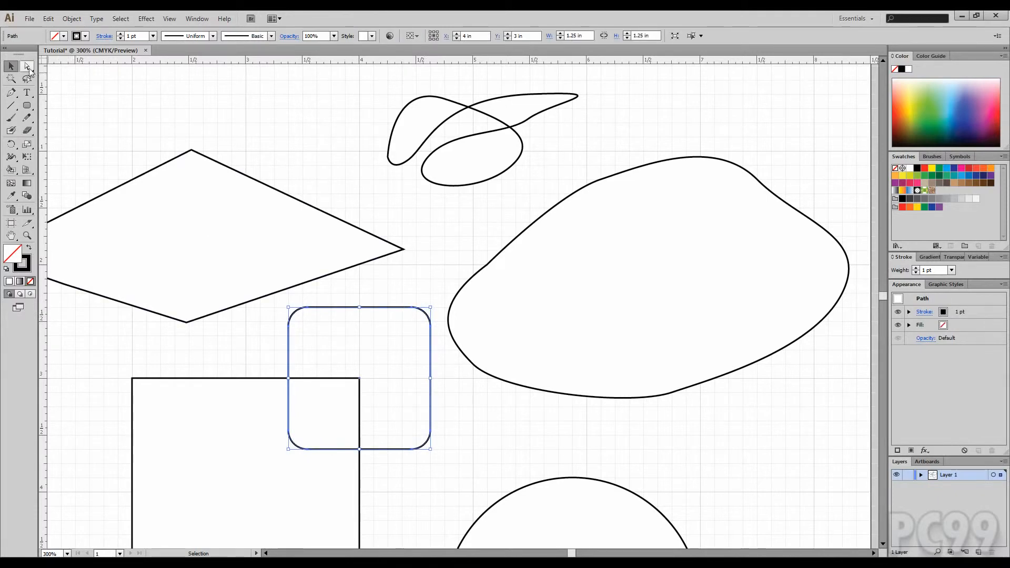
# Step: Move the lower-left anchor point of the large curved shape inward to X 5.8657 in, Y 3 in with the Direct Selection tool
pyautogui.click(518, 235)
pyautogui.hotkey('ctrl', '=')
pyautogui.hotkey('ctrl', '=')
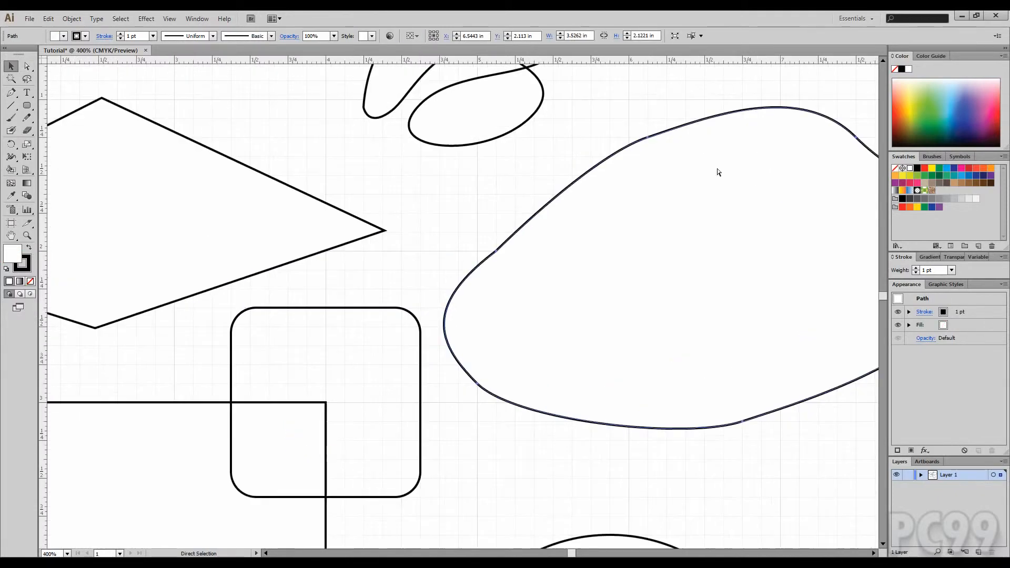
pyautogui.moveTo(724, 195); pyautogui.dragTo(425, 182)
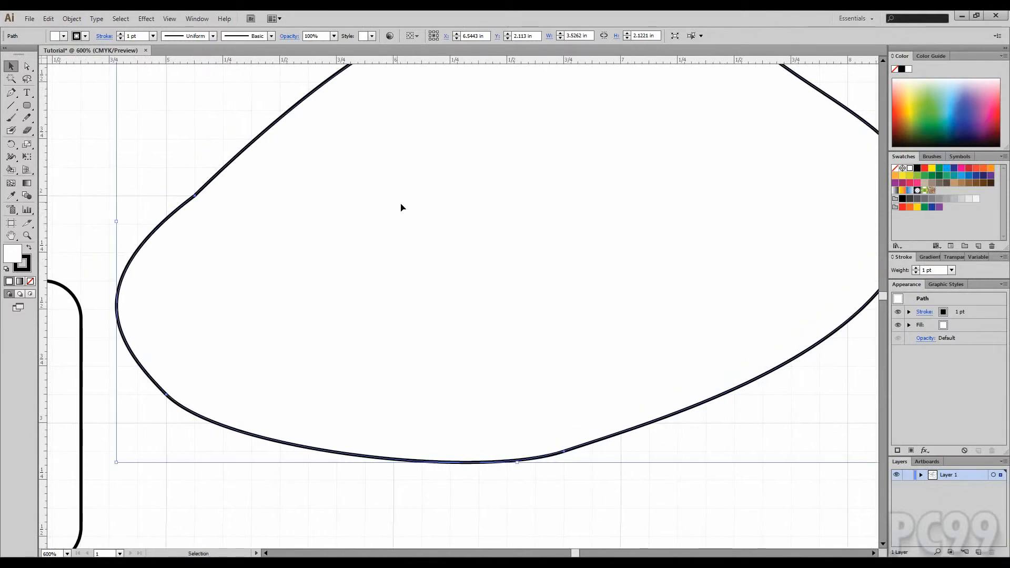
pyautogui.click(27, 67)
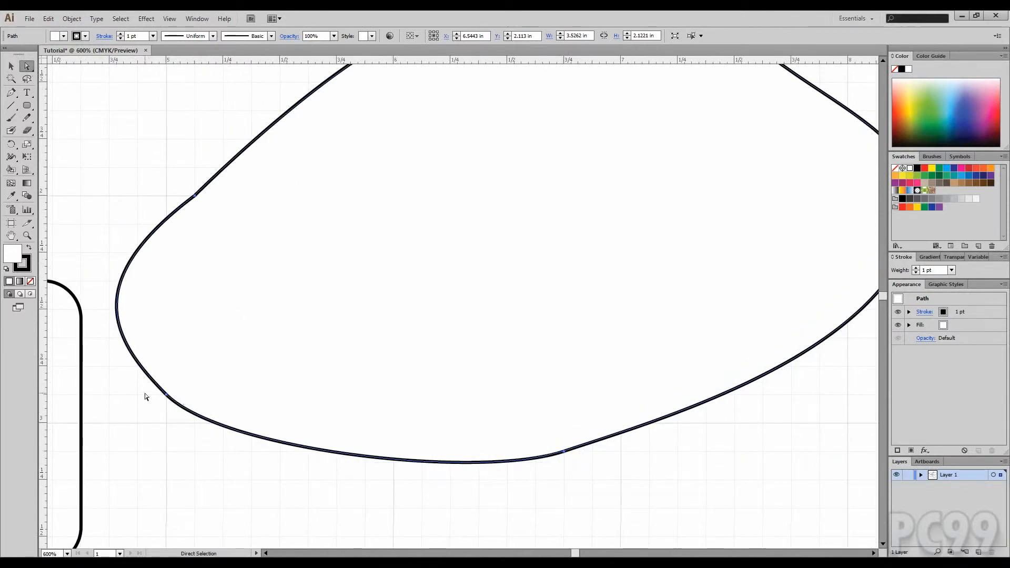
pyautogui.click(179, 404)
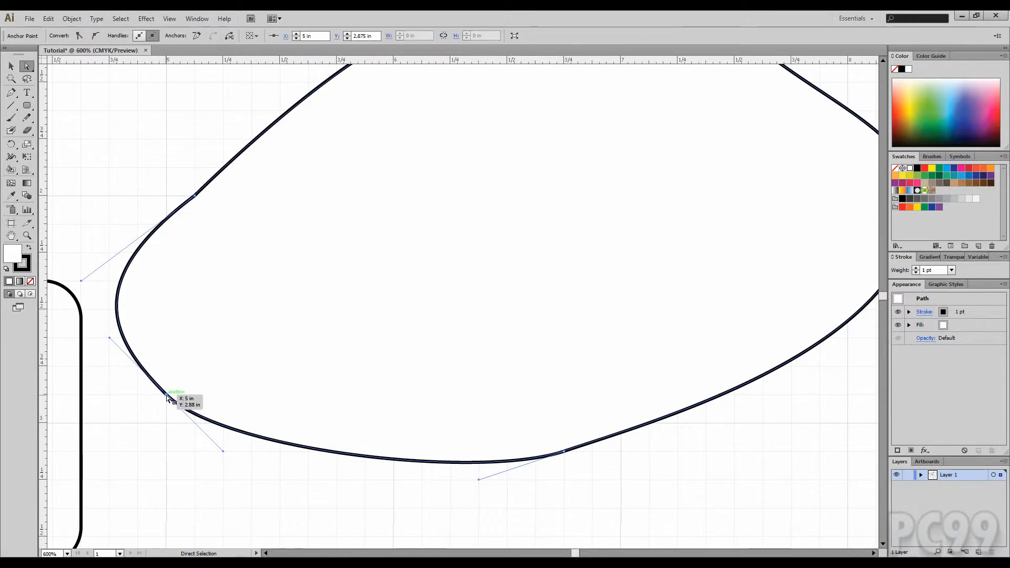
pyautogui.moveTo(167, 395); pyautogui.dragTo(361, 422)
pyautogui.moveTo(305, 366); pyautogui.dragTo(260, 422)
# Step: Raise the curved shape's two bottom anchor points about 0.4 in, then lower them together with the left anchor about 0.25 in and deselect
pyautogui.click(565, 453)
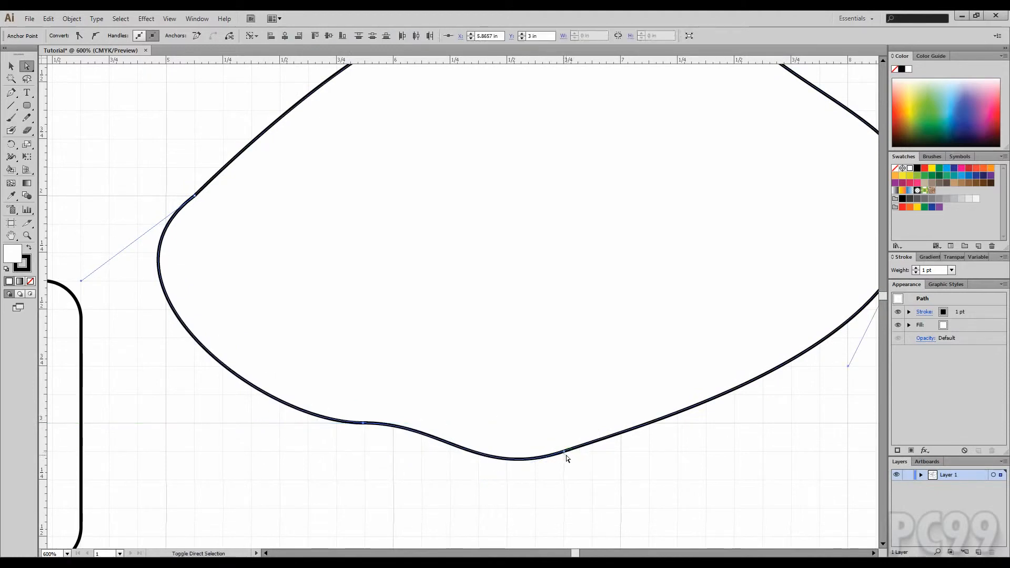
pyautogui.moveTo(565, 452); pyautogui.dragTo(564, 361)
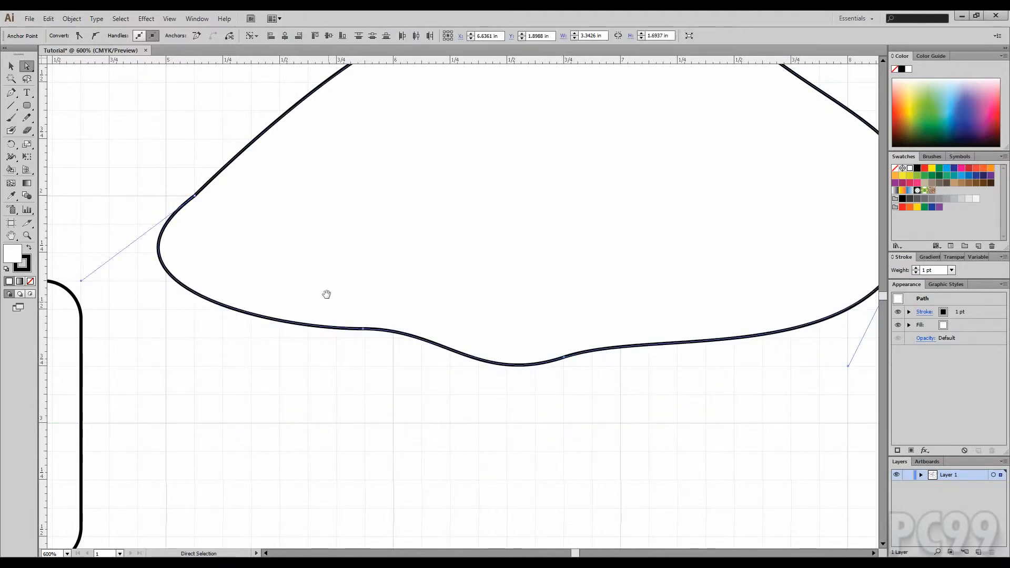
pyautogui.moveTo(326, 294); pyautogui.dragTo(316, 366)
pyautogui.moveTo(279, 324); pyautogui.dragTo(668, 524)
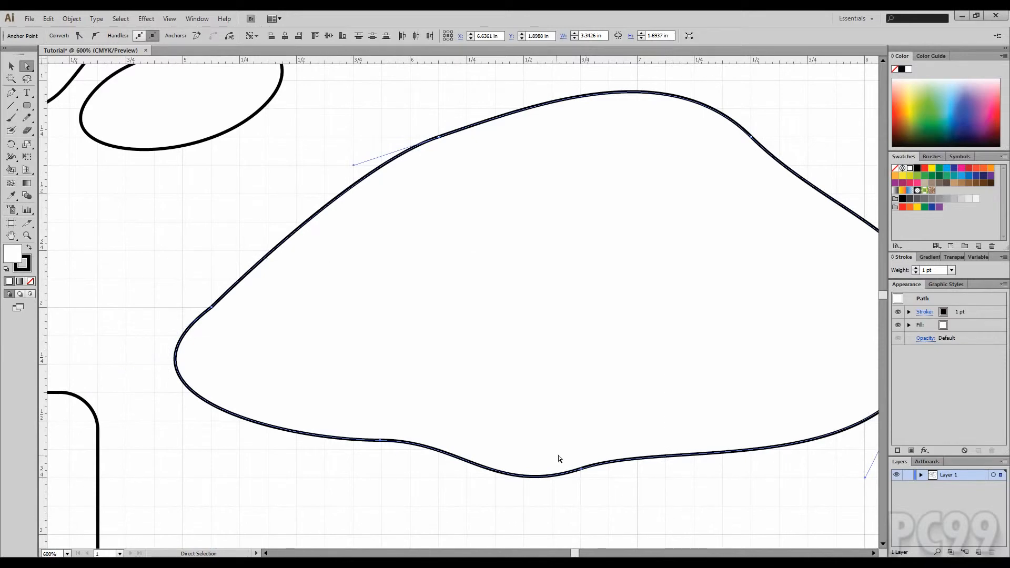
pyautogui.moveTo(581, 470); pyautogui.dragTo(592, 529)
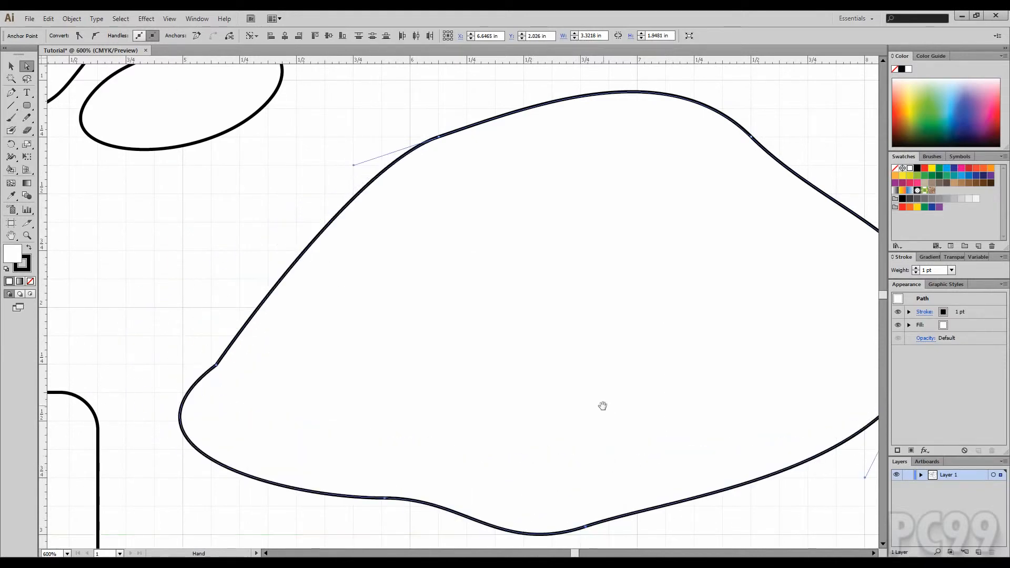
pyautogui.moveTo(602, 406); pyautogui.dragTo(513, 305)
pyautogui.click(641, 462)
pyautogui.press('v')
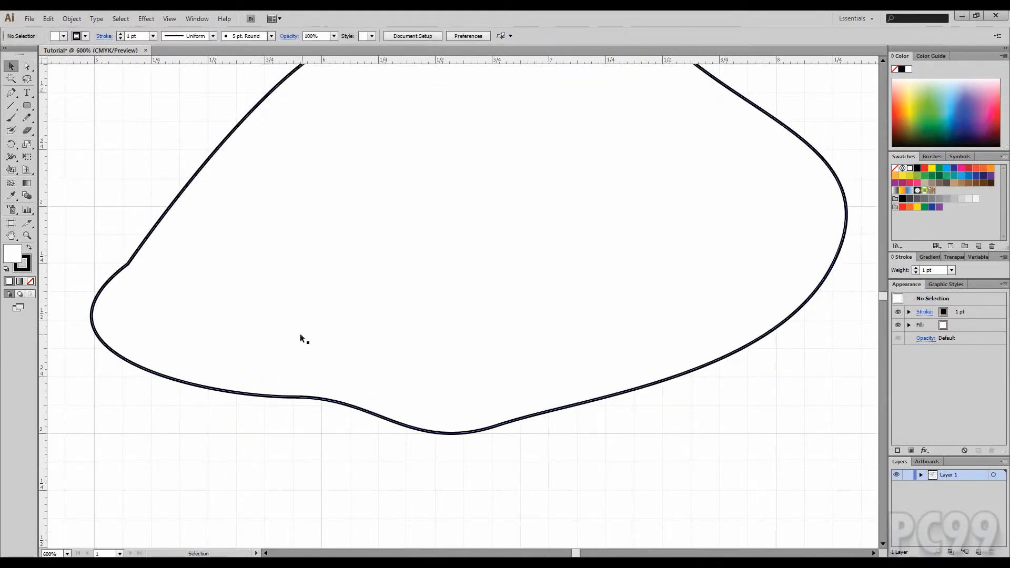
# Step: Move the circle to X 5.875 in, Y 6.7222 in and the 2 in square to X 1.8194 in, Y 6.7083 in
pyautogui.moveTo(278, 248); pyautogui.dragTo(286, 255)
pyautogui.scroll(-3, 674, 298)
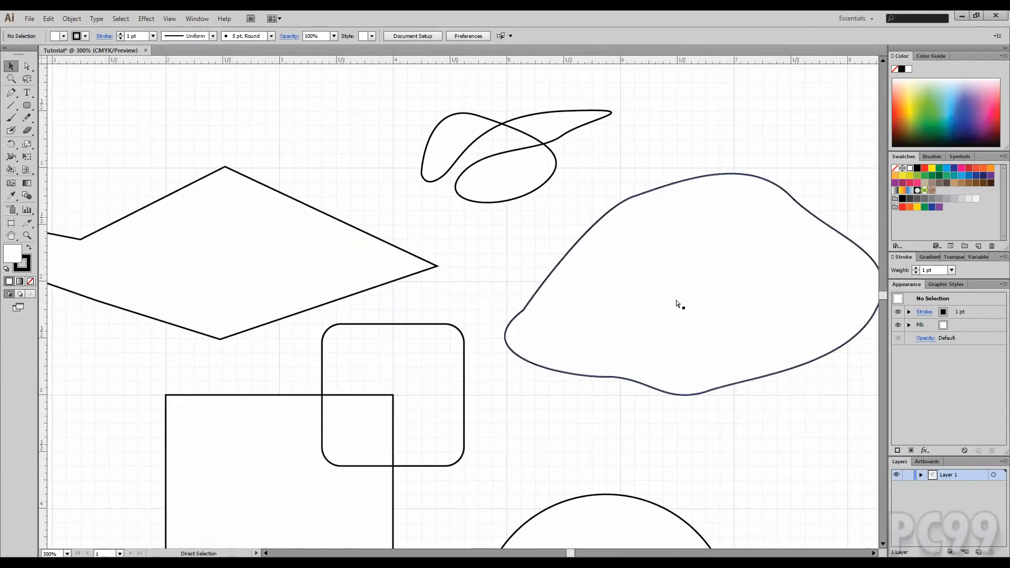
pyautogui.moveTo(577, 440); pyautogui.dragTo(542, 167)
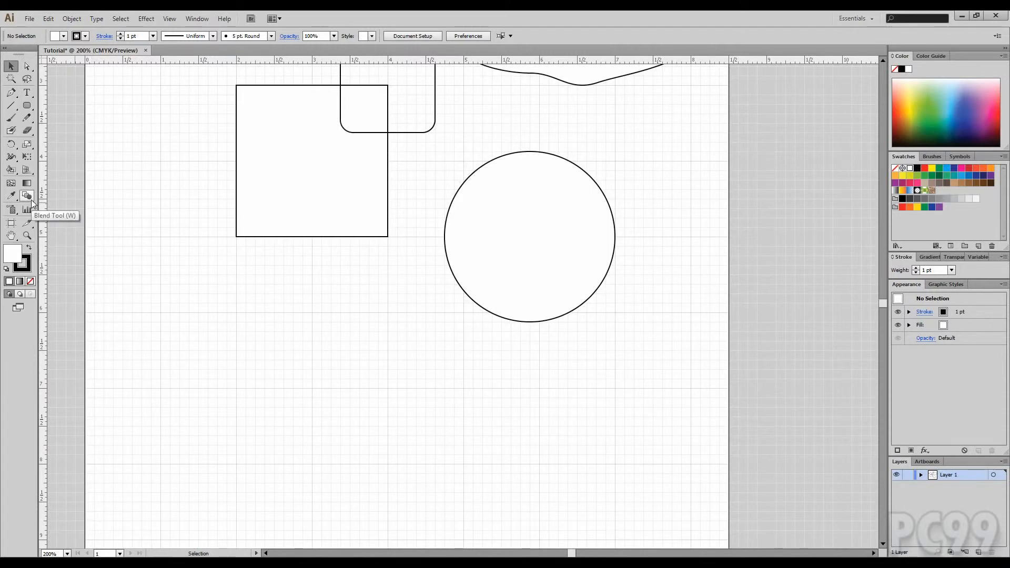
pyautogui.press('space')
pyautogui.moveTo(405, 326); pyautogui.dragTo(422, 395)
pyautogui.moveTo(557, 314); pyautogui.dragTo(557, 445)
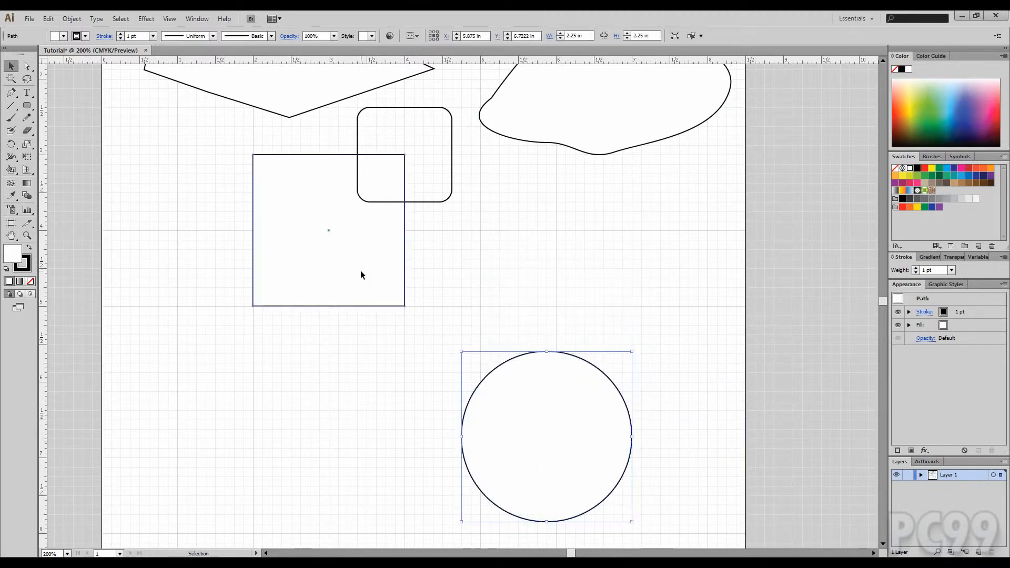
pyautogui.moveTo(361, 275); pyautogui.dragTo(296, 461)
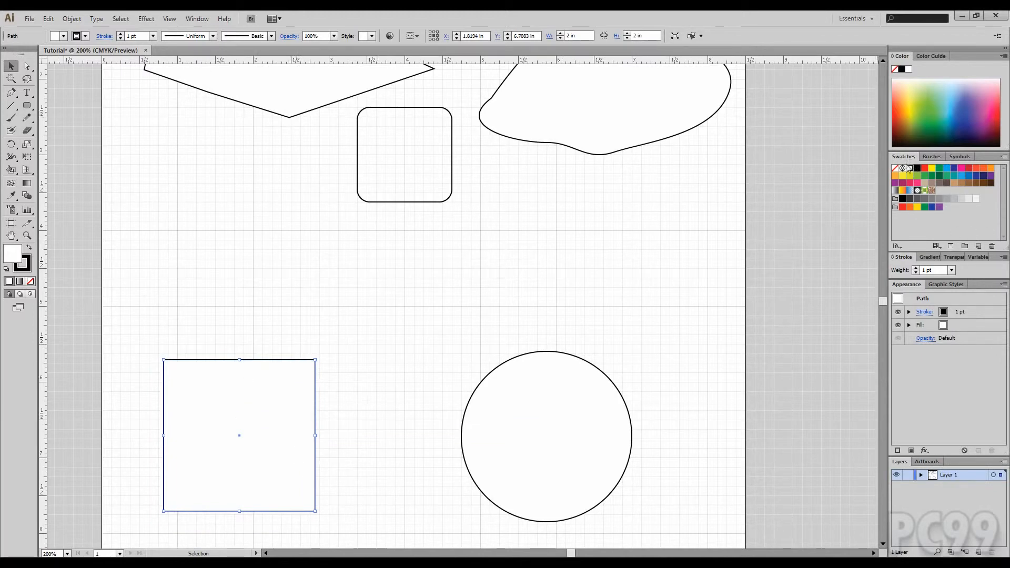
# Step: Try a blue fill on the square, replace it with a golden-brown gradient from the Earthtones gradient library, and close the library
pyautogui.click(925, 175)
pyautogui.click(961, 175)
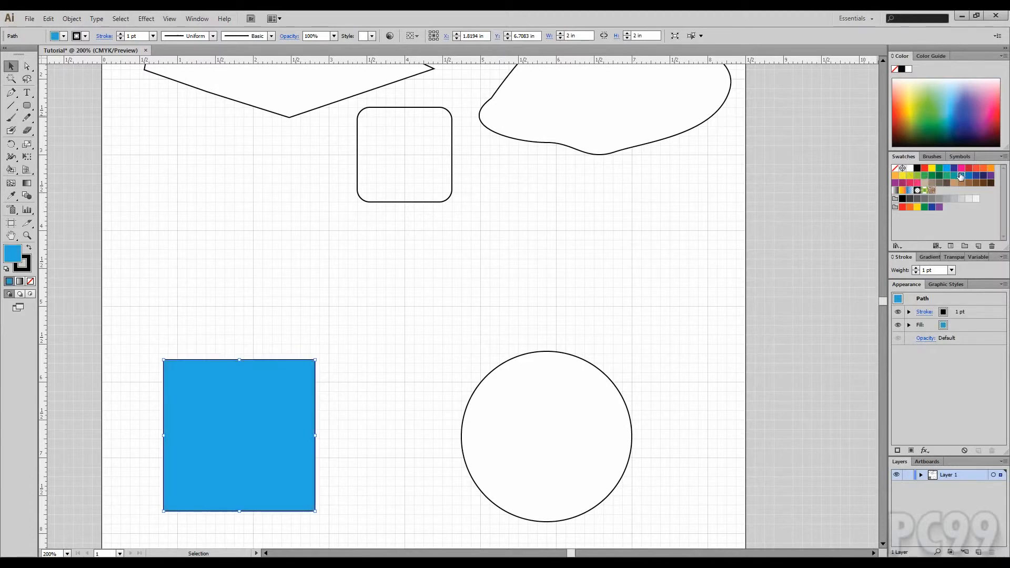
pyautogui.click(1004, 157)
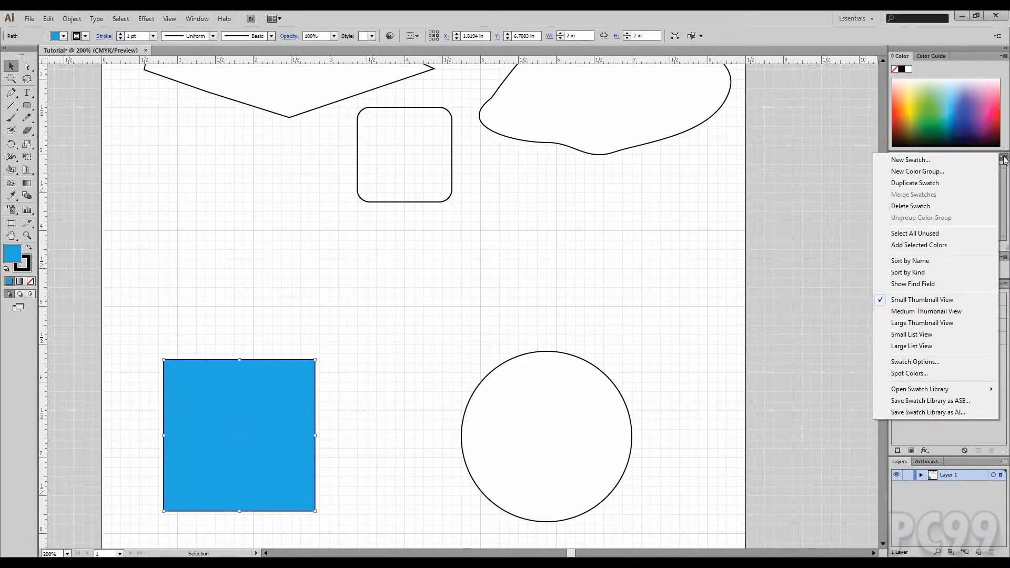
pyautogui.moveTo(930, 391)
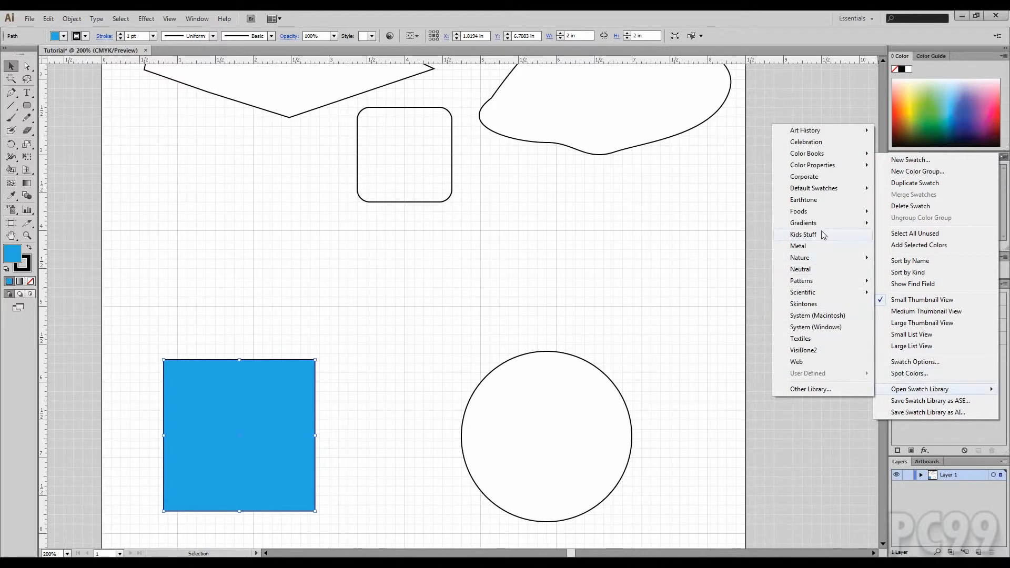
pyautogui.moveTo(826, 232)
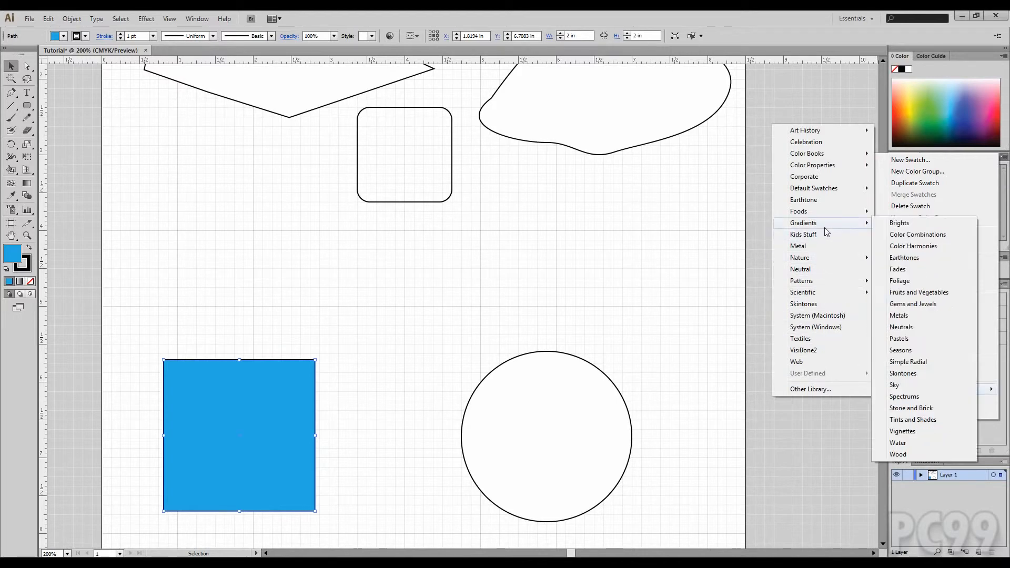
pyautogui.click(905, 257)
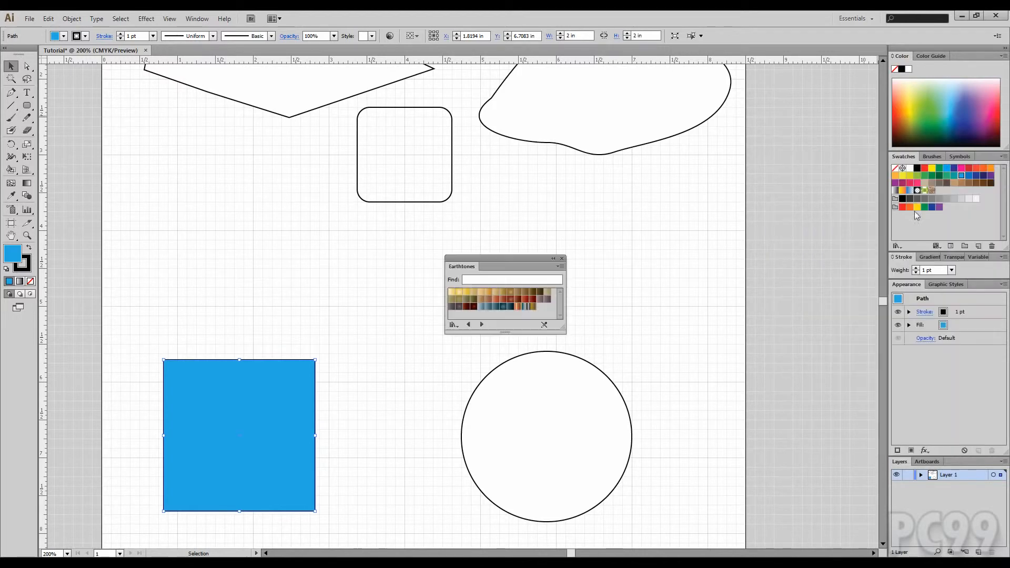
pyautogui.click(488, 293)
pyautogui.moveTo(494, 258); pyautogui.dragTo(699, 250)
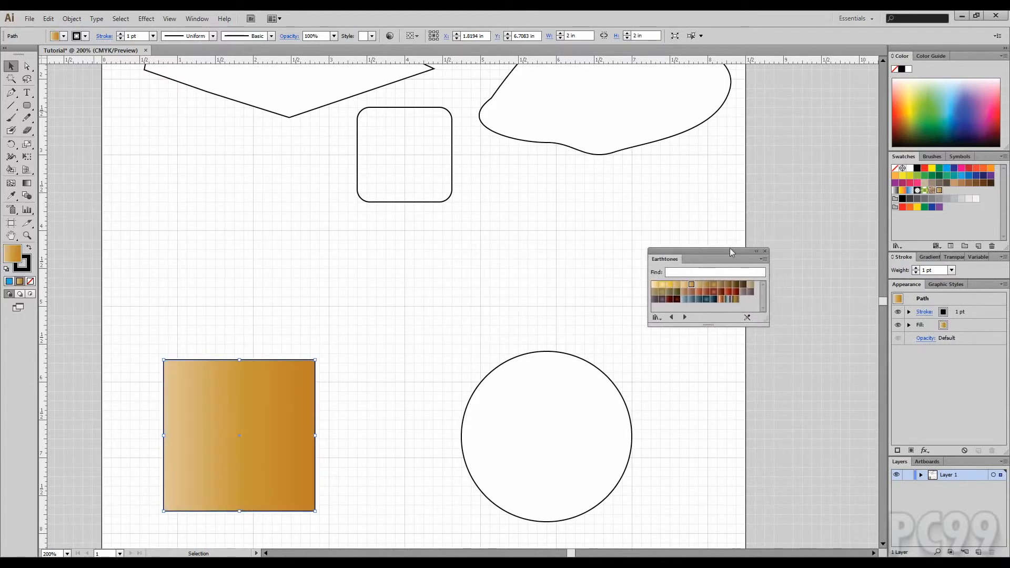
pyautogui.click(765, 251)
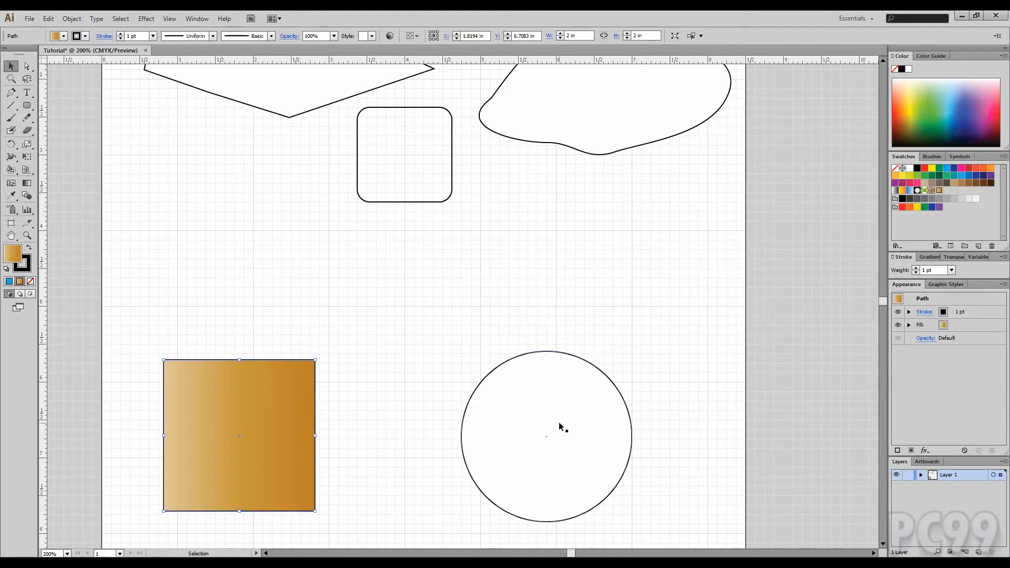
# Step: Fill the square with the green swatch and the circle with the red swatch
pyautogui.click(939, 168)
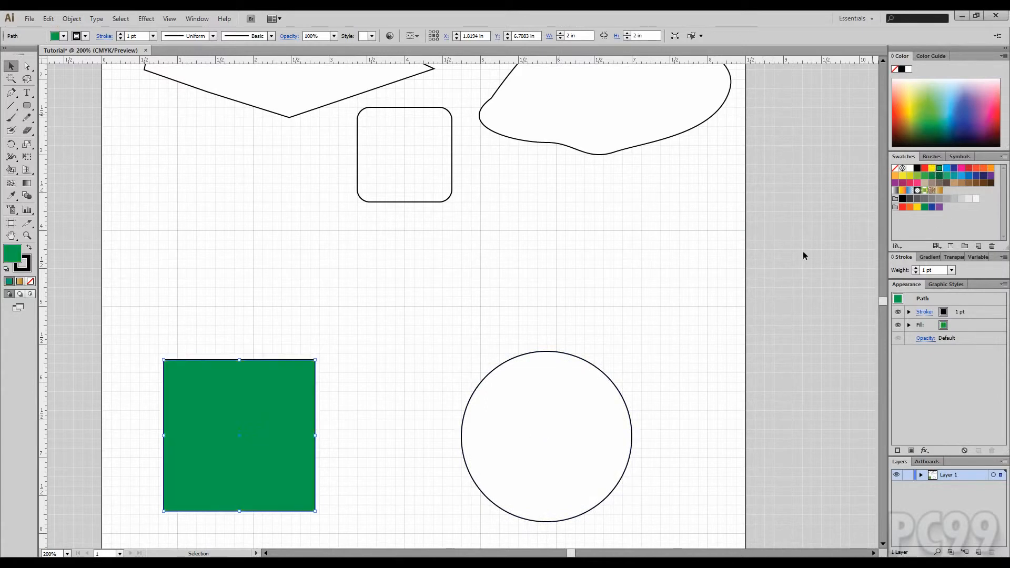
pyautogui.click(521, 391)
pyautogui.click(925, 168)
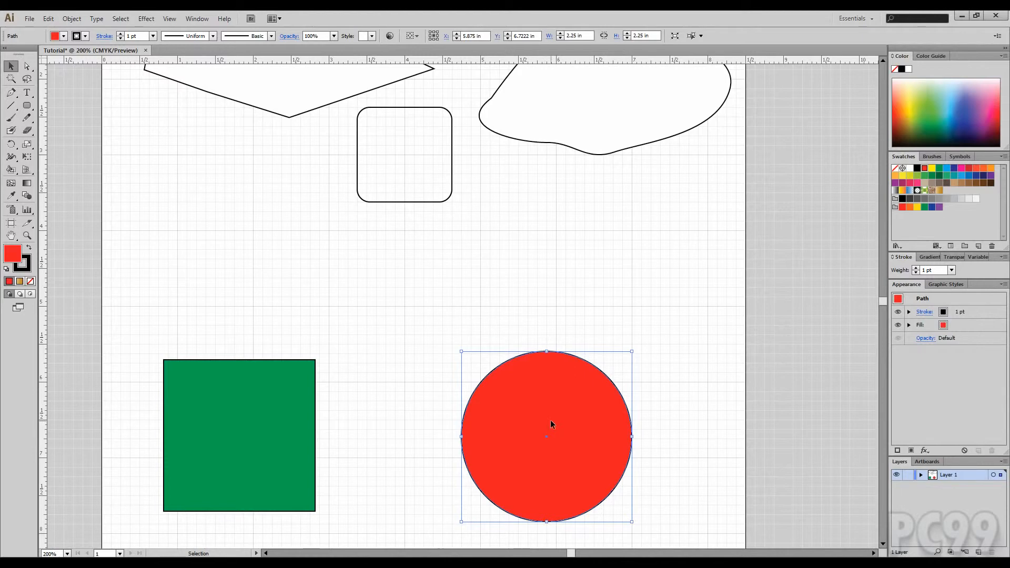
# Step: Move the red circle horizontally away from the square to X 6.6181 in and deselect everything
pyautogui.moveTo(551, 421); pyautogui.dragTo(608, 425)
pyautogui.click(270, 428)
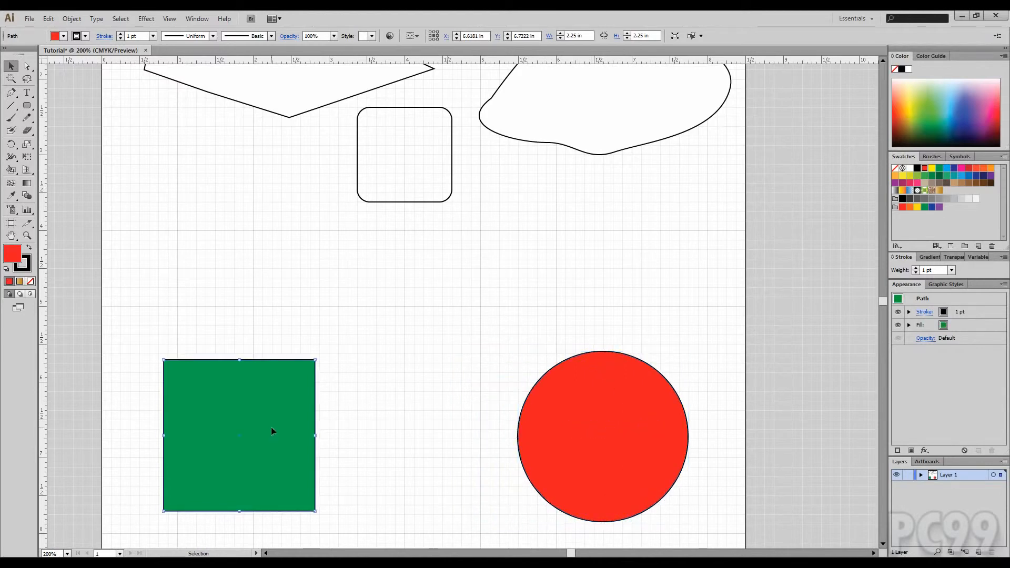
pyautogui.click(375, 394)
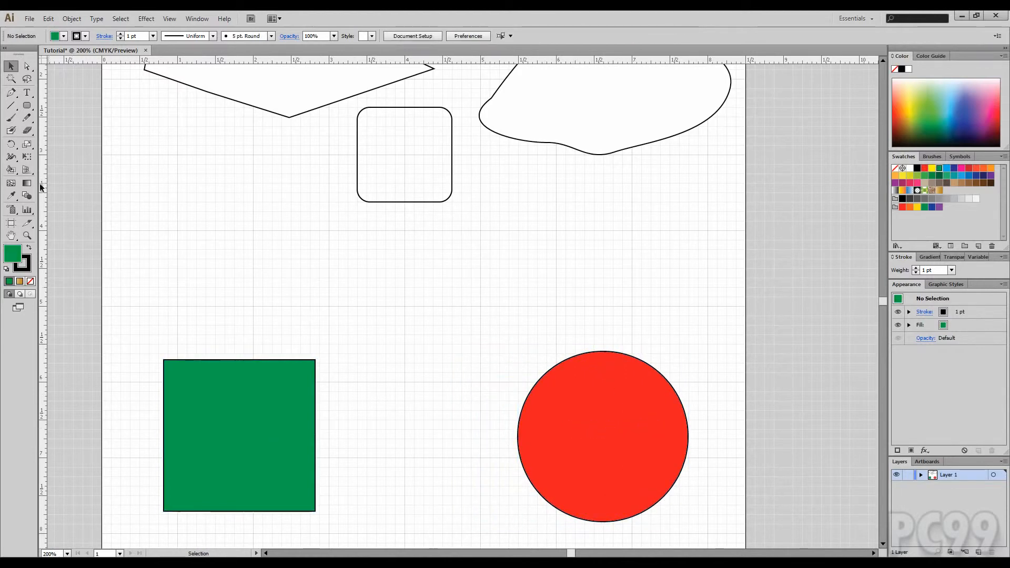
# Step: Blend the green square into the red circle with the Blend tool
pyautogui.click(27, 195)
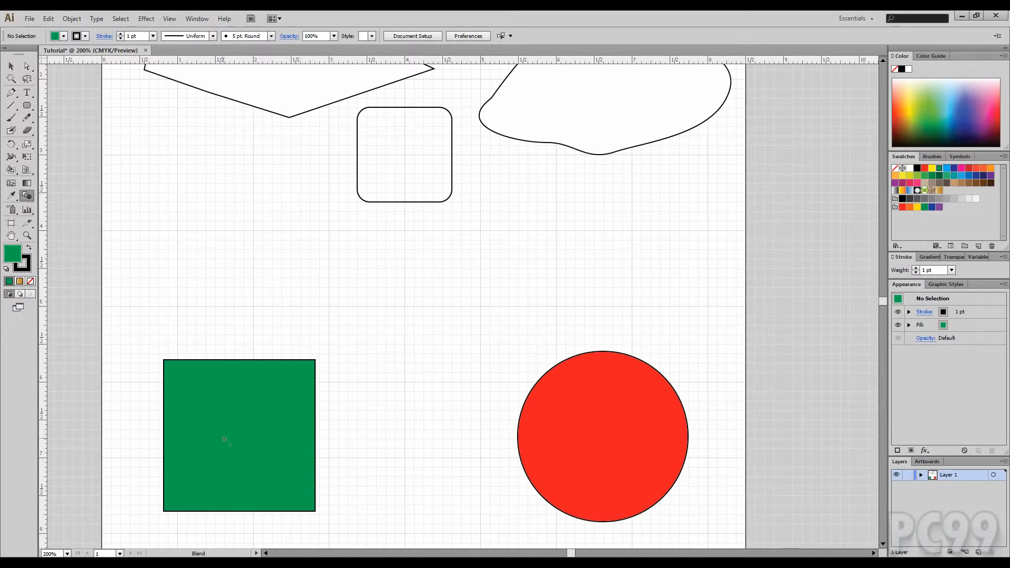
pyautogui.click(605, 435)
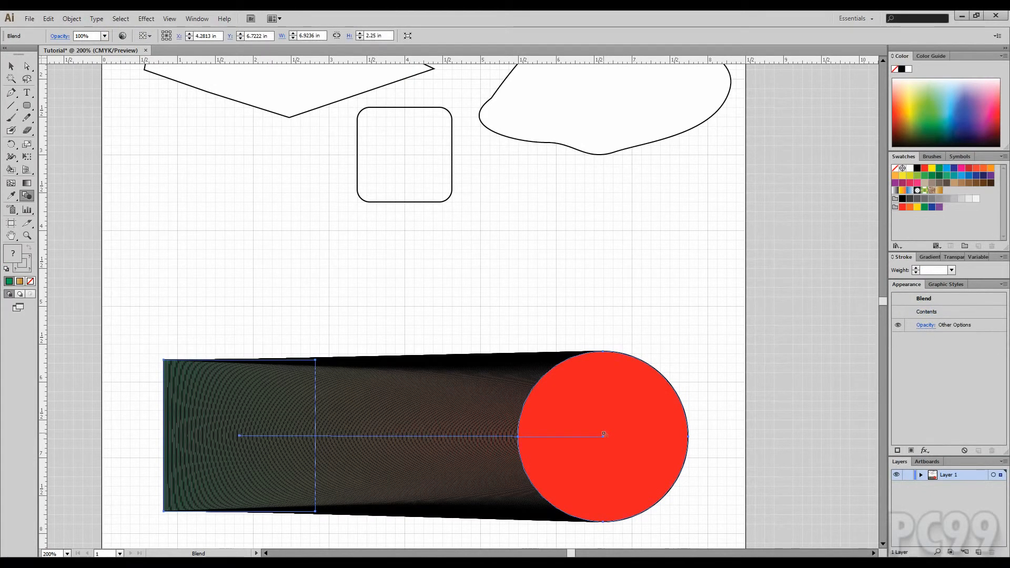
pyautogui.click(11, 66)
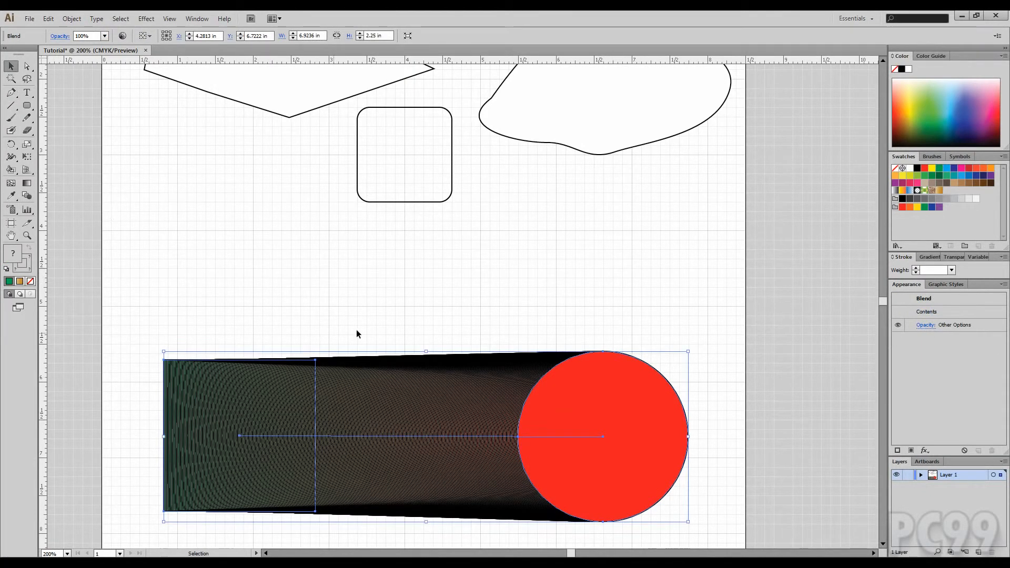
# Step: Try moving the blended object up to X 4.434 in, Y 5.8681 in, and undo the move
pyautogui.click(357, 331)
pyautogui.moveTo(558, 447); pyautogui.dragTo(586, 384)
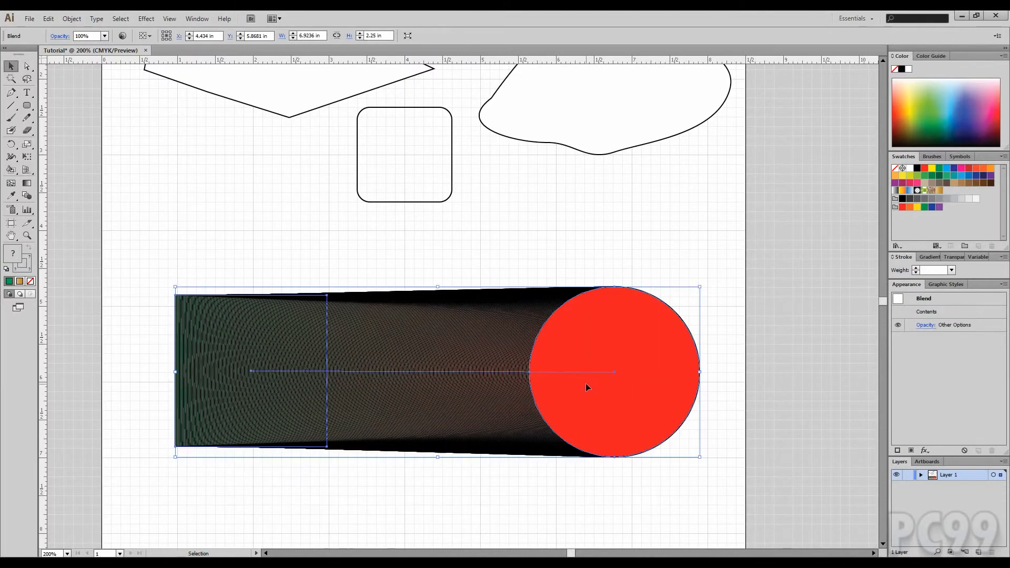
pyautogui.hotkey('ctrl', 'z')
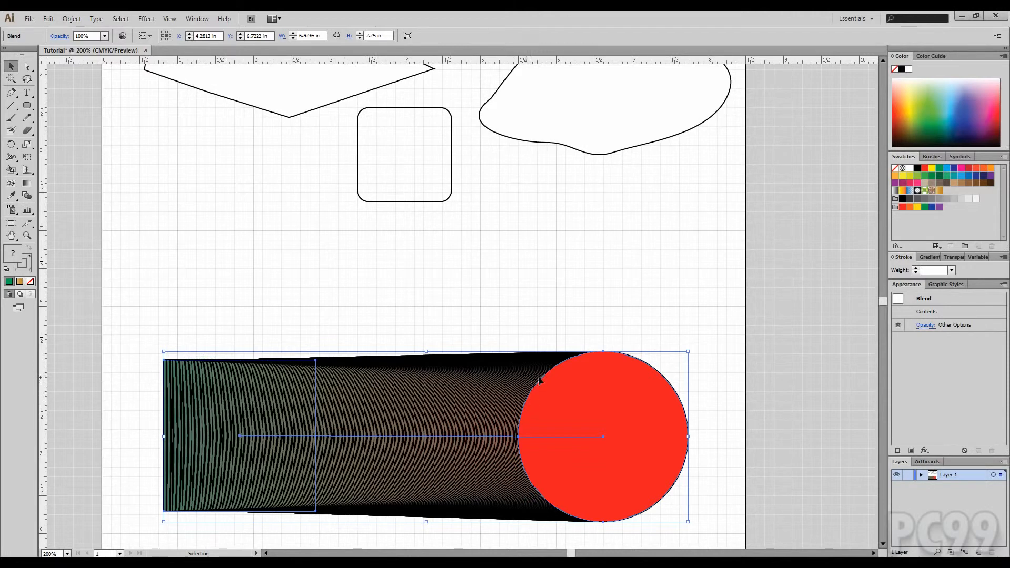
# Step: Undo the smooth blend and blend the green square into the red circle again, with spacing set to 3 specified steps
pyautogui.hotkey('ctrl', 'z')
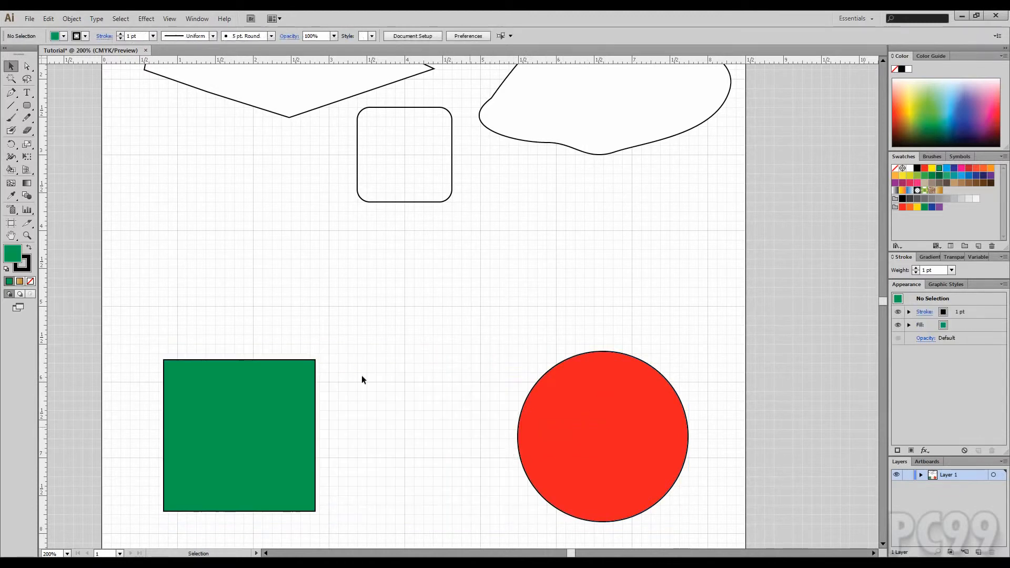
pyautogui.click(30, 196)
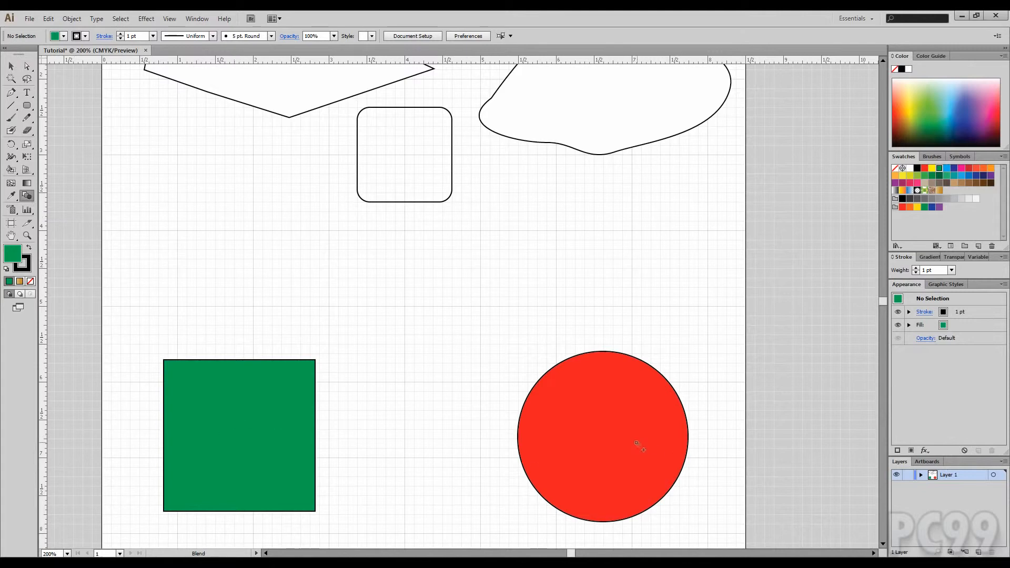
pyautogui.keyDown('alt'); pyautogui.click(606, 438); pyautogui.keyUp('alt')
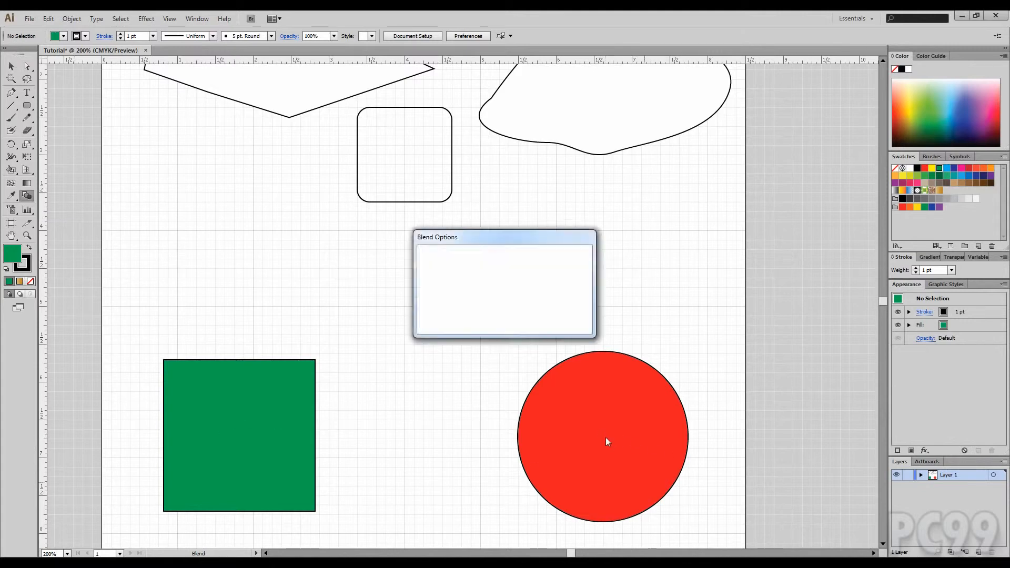
pyautogui.click(529, 265)
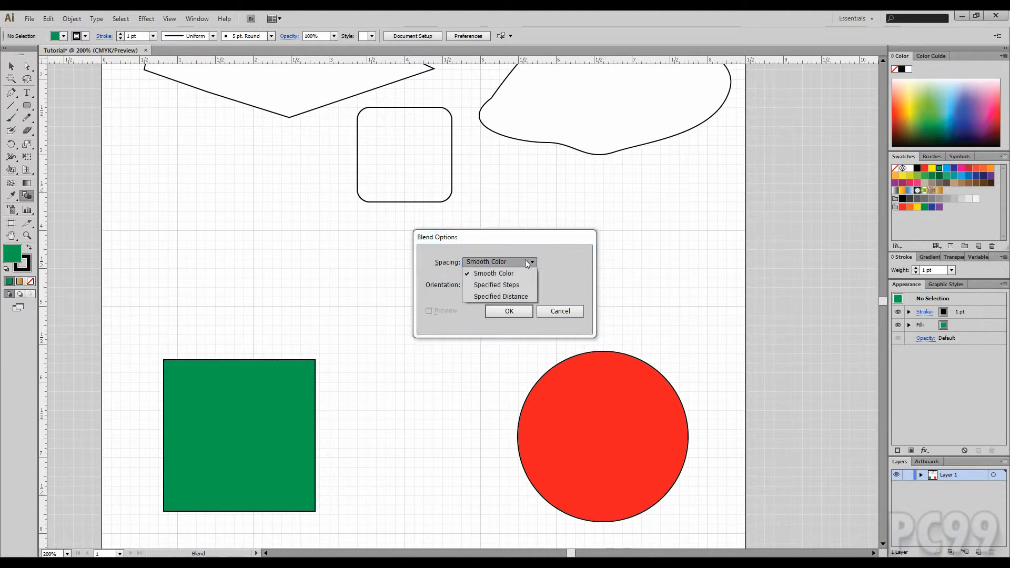
pyautogui.click(526, 261)
pyautogui.click(505, 259)
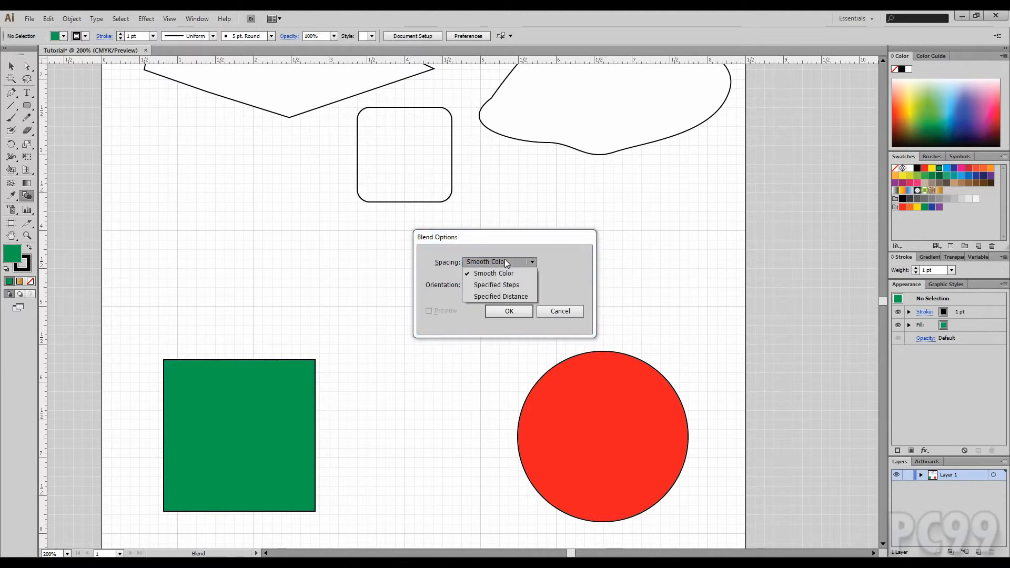
pyautogui.click(497, 284)
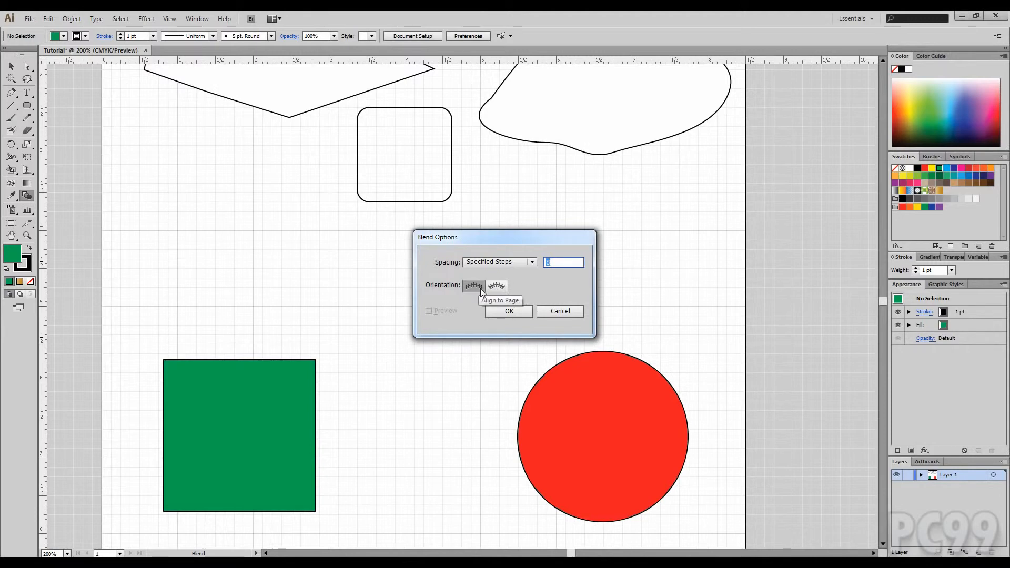
pyautogui.click(571, 262)
pyautogui.write('3')
pyautogui.click(509, 311)
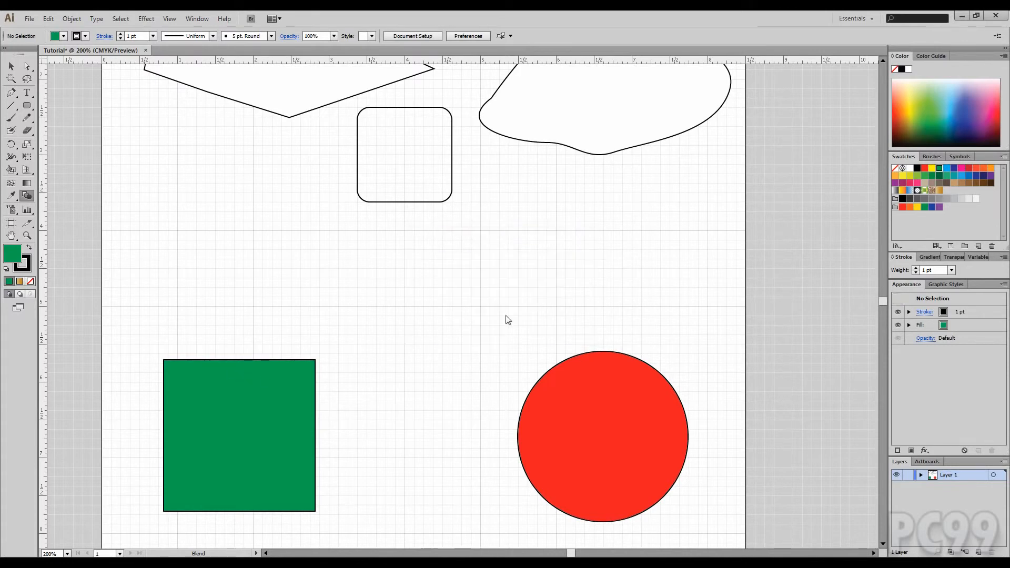
pyautogui.click(11, 67)
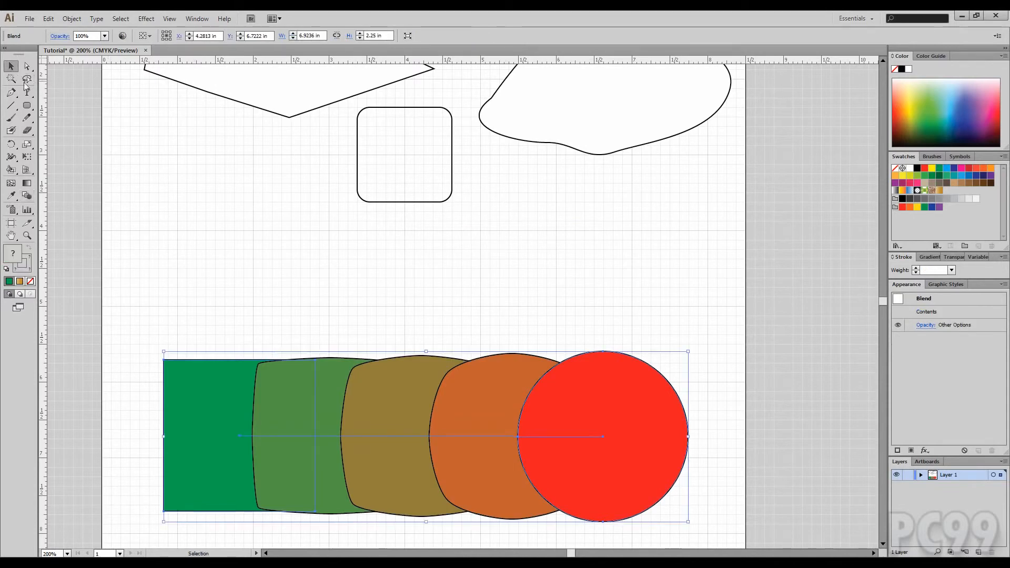
pyautogui.click(710, 463)
# Step: Try moving the stepped blend sideways, undo the move and deselect everything
pyautogui.click(557, 390)
pyautogui.moveTo(573, 425); pyautogui.dragTo(637, 428)
pyautogui.hotkey('ctrl', 'z')
pyautogui.click(703, 223)
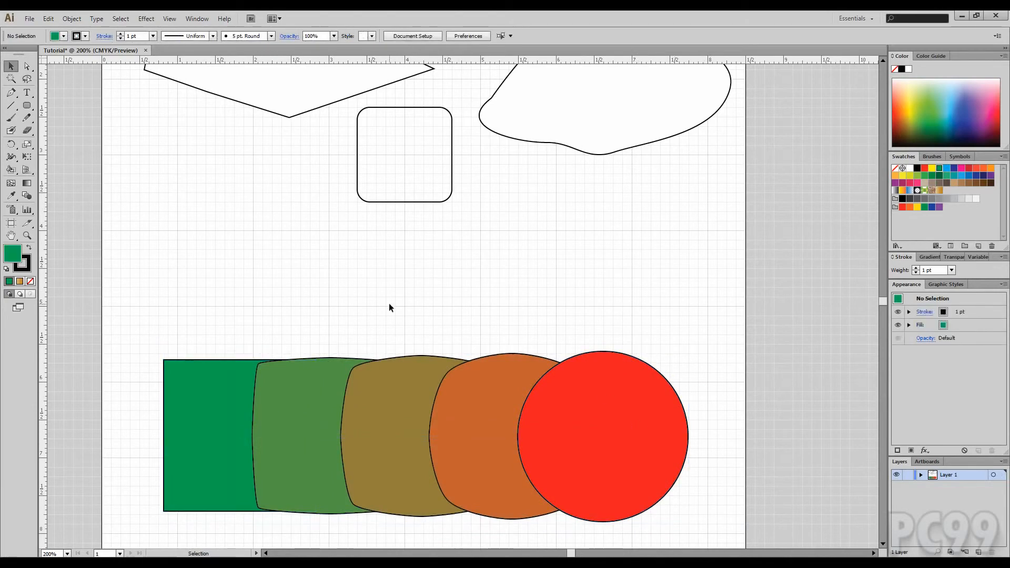
# Step: Move the freeform closed shape so it overlaps the rounded square and enlarge it to about 4.46 by 2.62 in
pyautogui.press('space')
pyautogui.moveTo(395, 302); pyautogui.dragTo(429, 503)
pyautogui.moveTo(458, 260); pyautogui.dragTo(513, 220)
pyautogui.press('space')
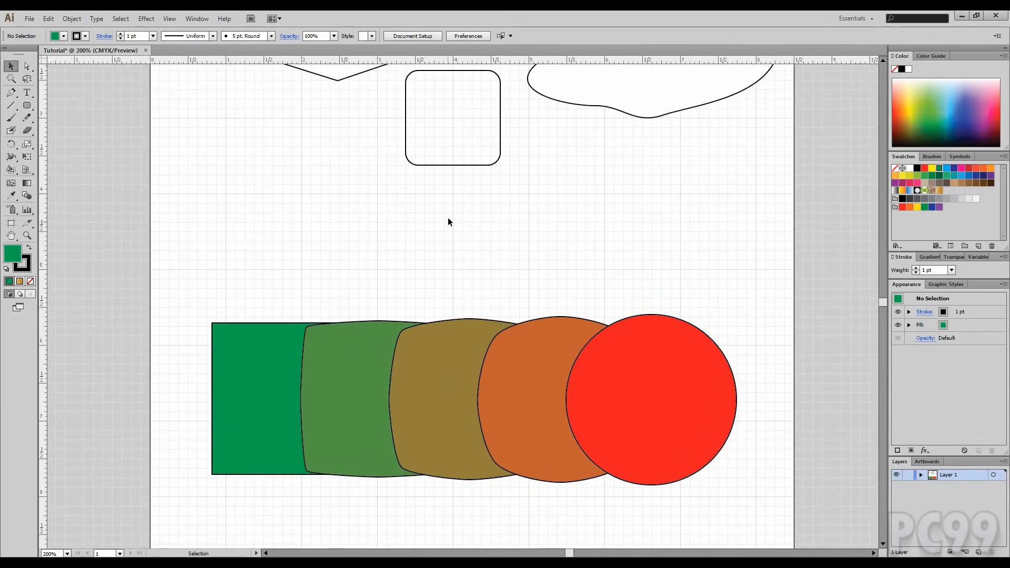
pyautogui.press('space')
pyautogui.moveTo(427, 229); pyautogui.dragTo(362, 360)
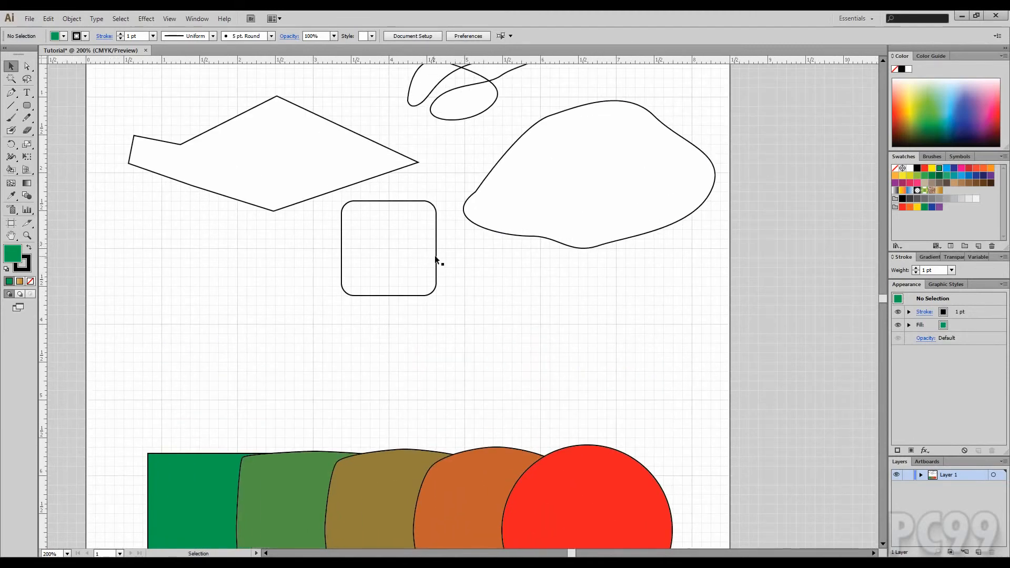
pyautogui.moveTo(587, 228); pyautogui.dragTo(541, 255)
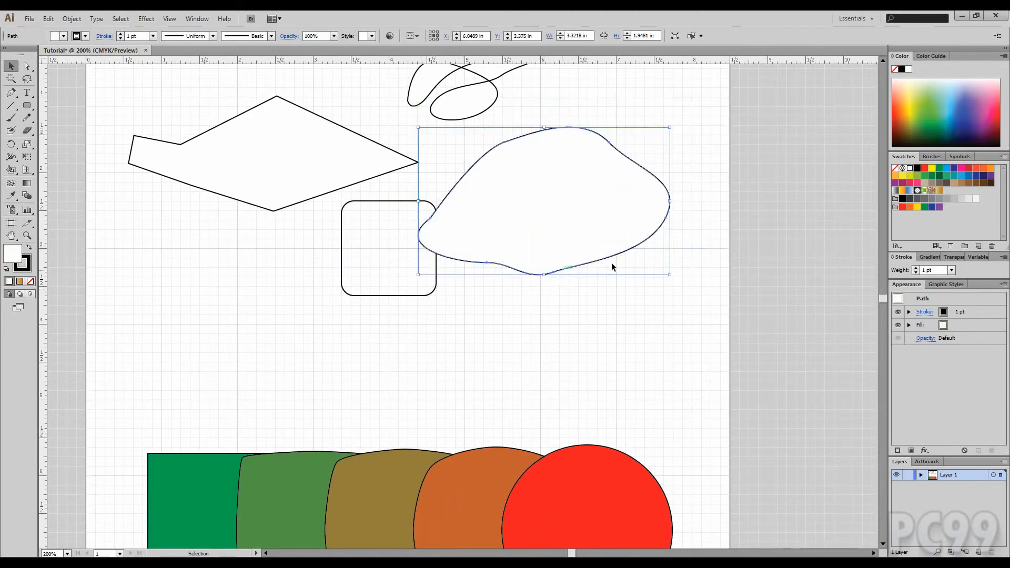
pyautogui.moveTo(670, 274); pyautogui.dragTo(729, 309)
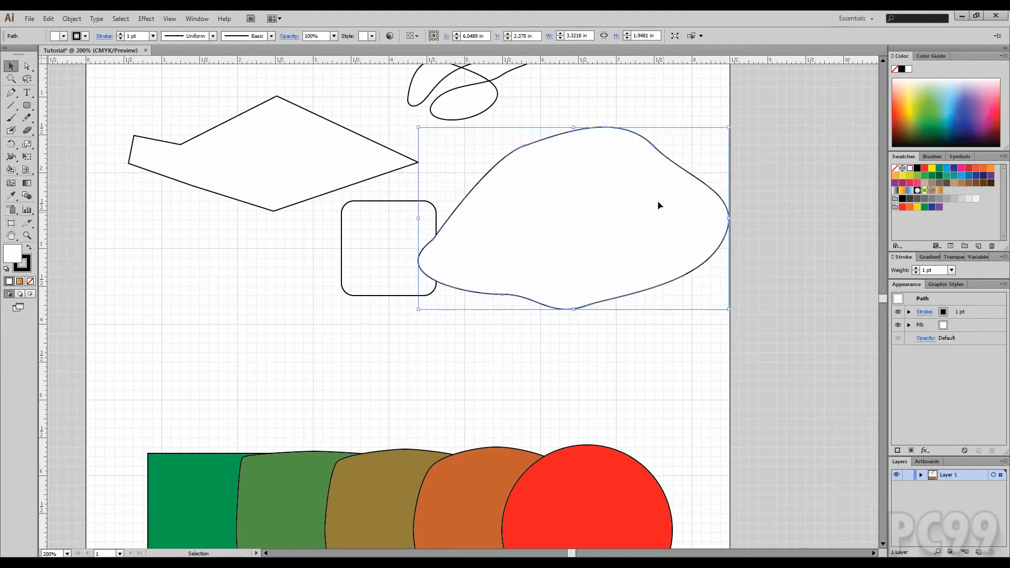
pyautogui.moveTo(654, 198); pyautogui.dragTo(585, 272)
pyautogui.moveTo(663, 385); pyautogui.dragTo(687, 399)
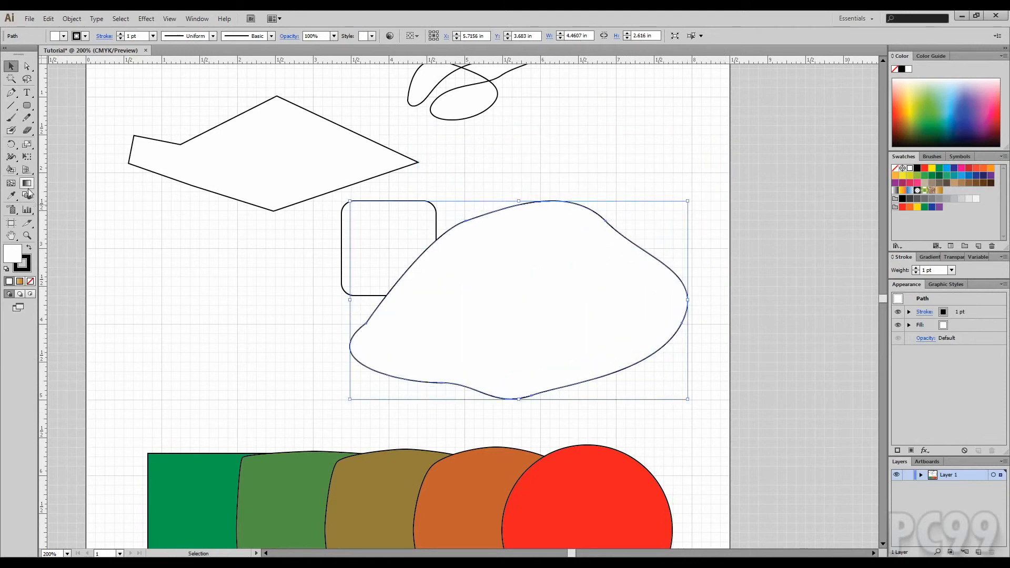
# Step: Apply a linear gradient fill to the freeform shape and set the gradient's starting color stop to green
pyautogui.click(922, 257)
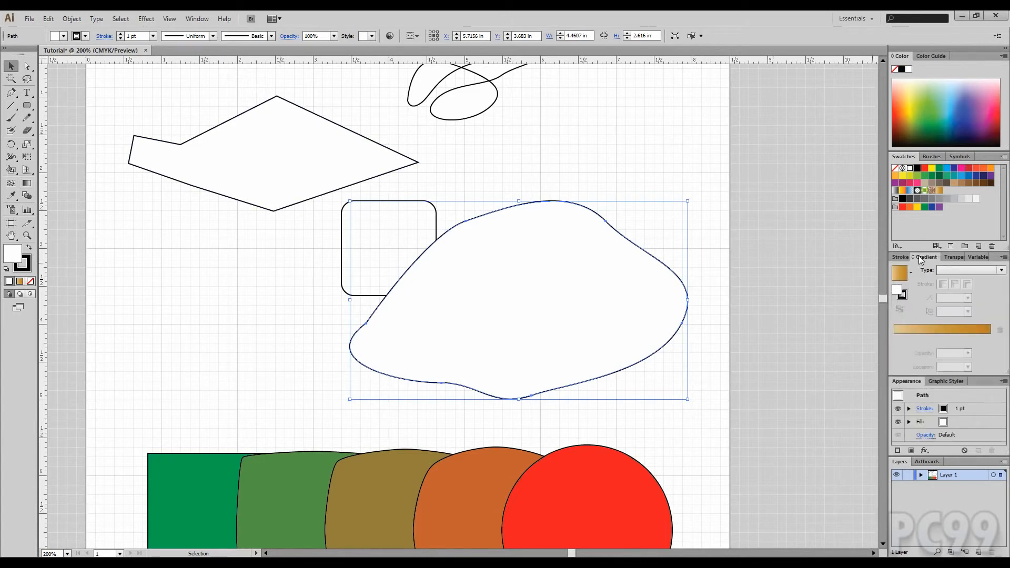
pyautogui.click(901, 273)
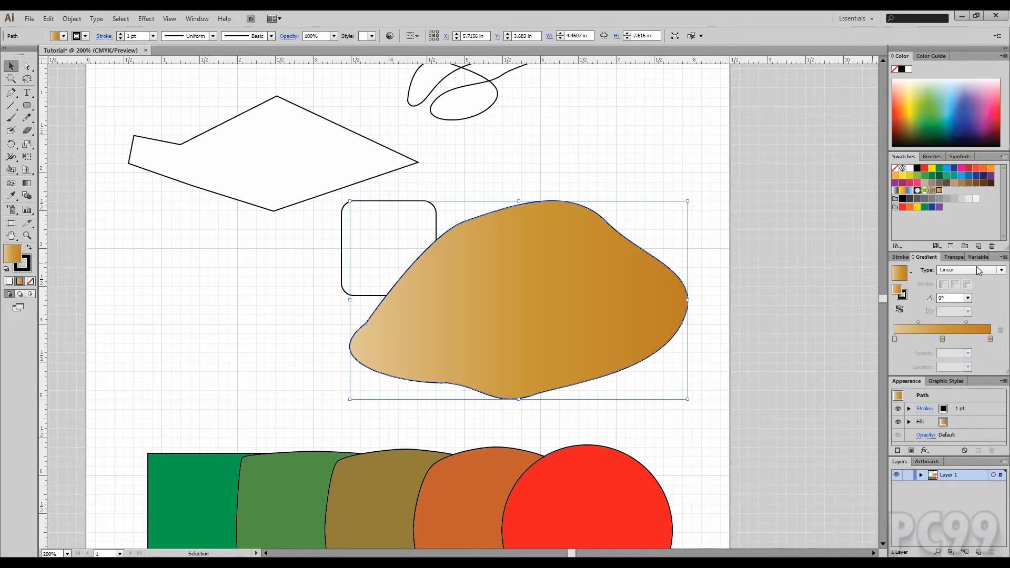
pyautogui.click(895, 340)
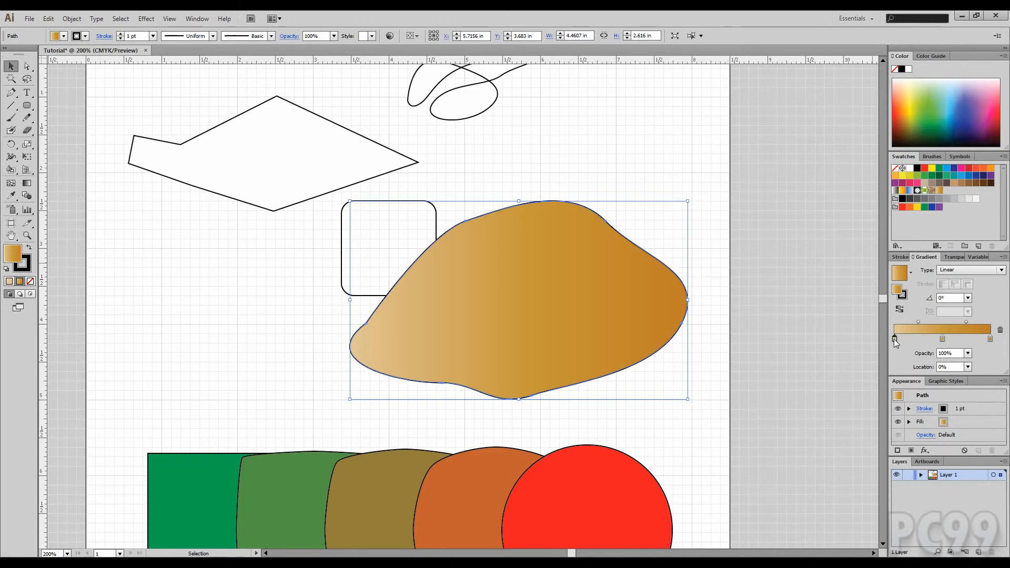
pyautogui.doubleClick(895, 340)
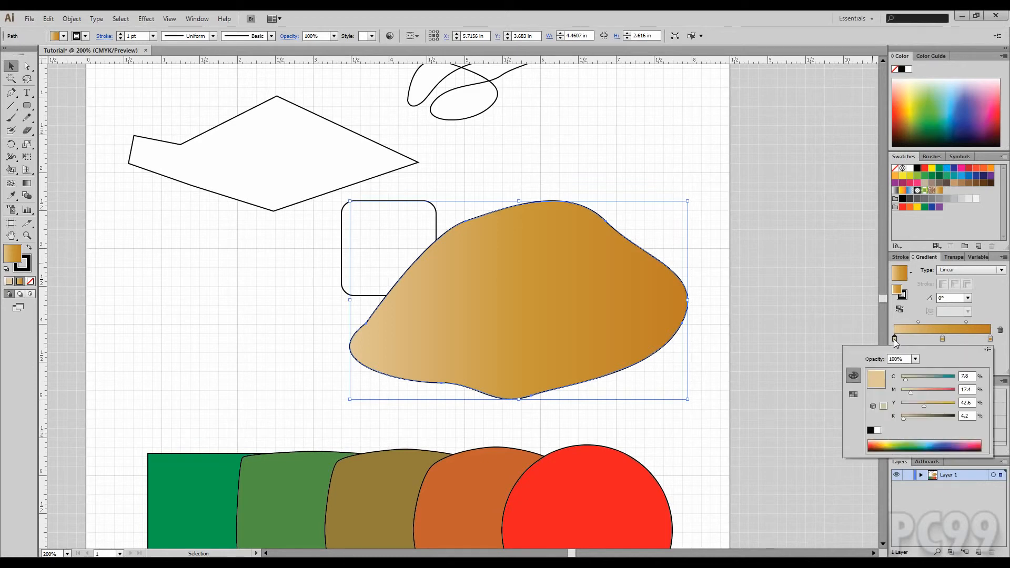
pyautogui.click(894, 444)
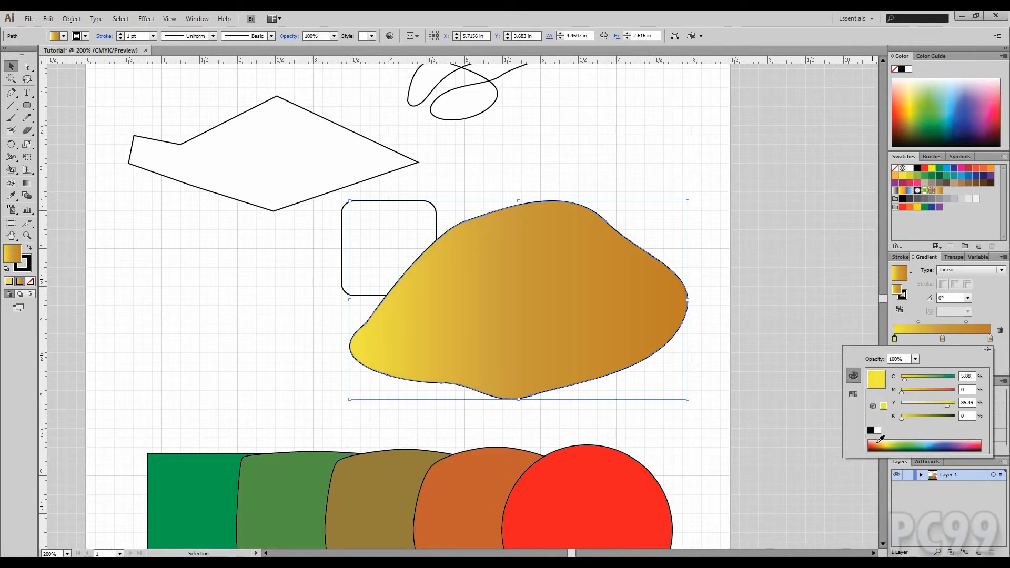
pyautogui.click(904, 445)
pyautogui.click(919, 310)
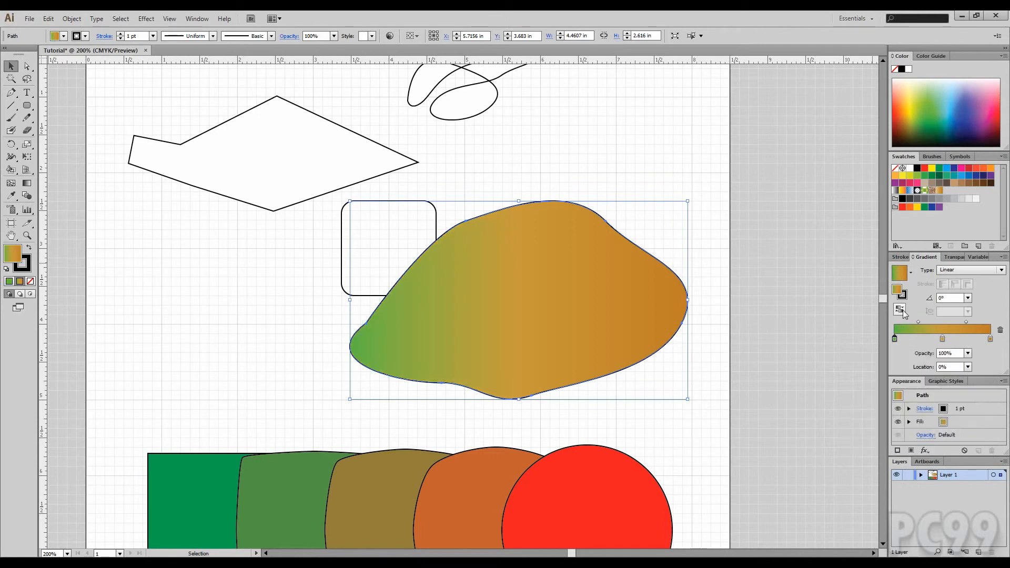
# Step: Set the gradient's end color stop to pink (C 0, M 63.92, Y 5.88, K 0)
pyautogui.click(991, 339)
pyautogui.doubleClick(990, 338)
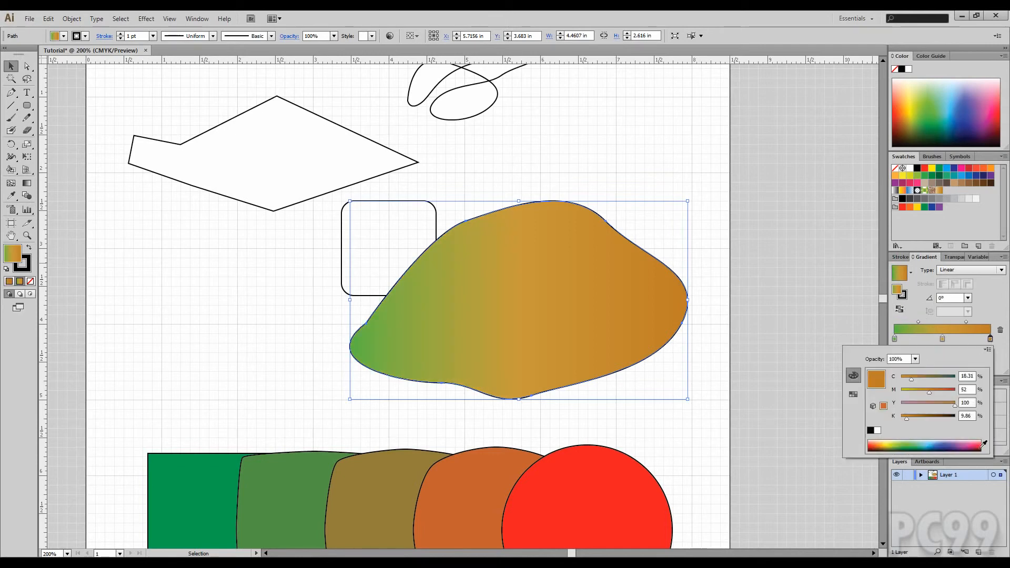
pyautogui.moveTo(976, 449); pyautogui.dragTo(975, 441)
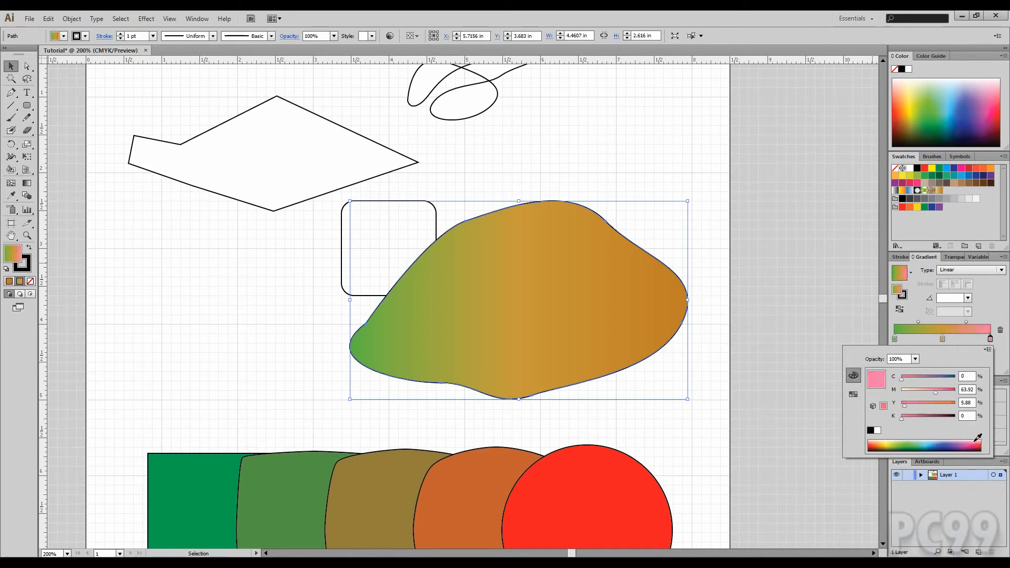
pyautogui.click(911, 312)
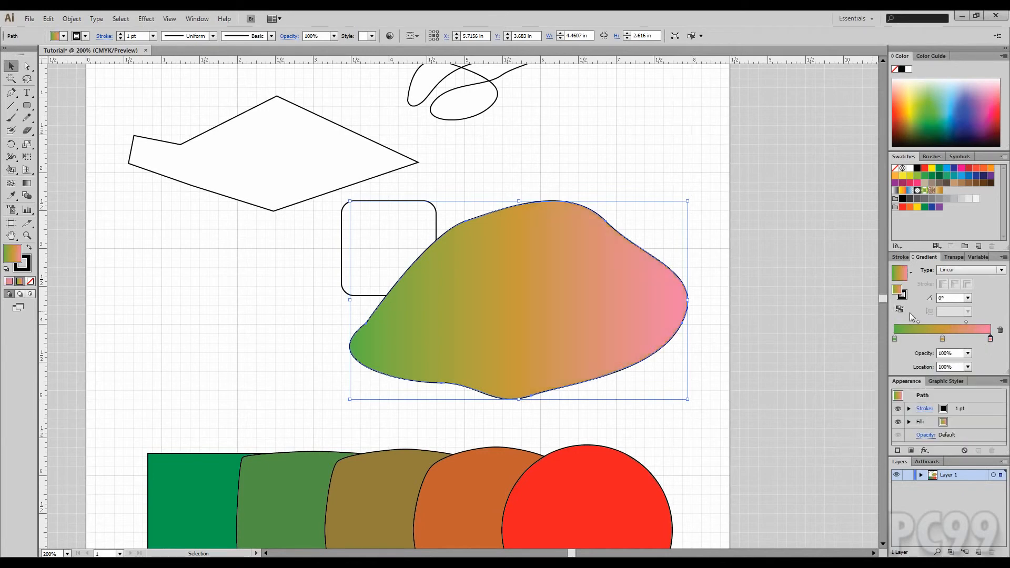
# Step: Set the gradient's middle color stop to light blue (C 60.78, M 2.35, Y 0, K 0) and deselect the shape
pyautogui.click(943, 338)
pyautogui.doubleClick(943, 338)
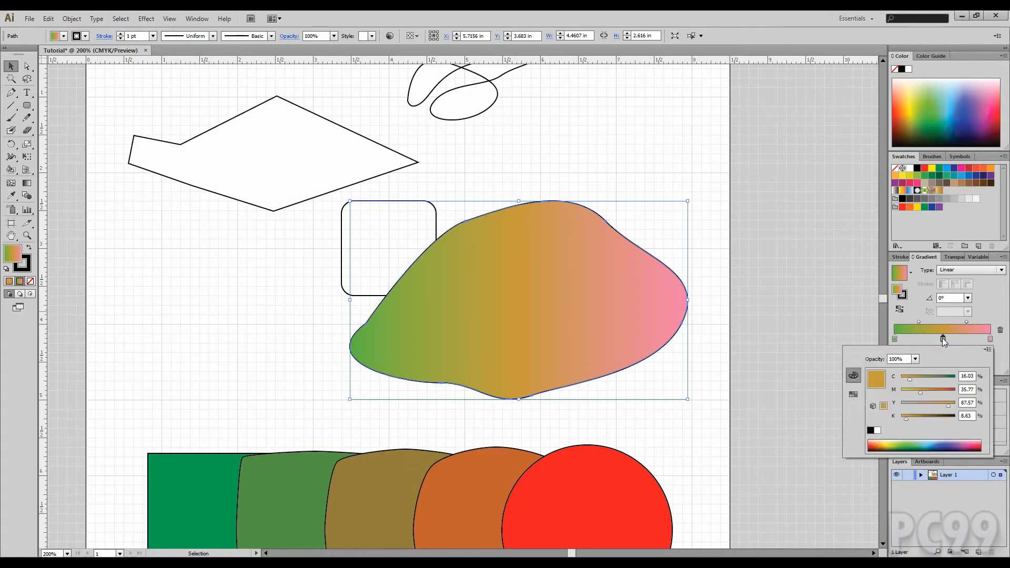
pyautogui.click(932, 445)
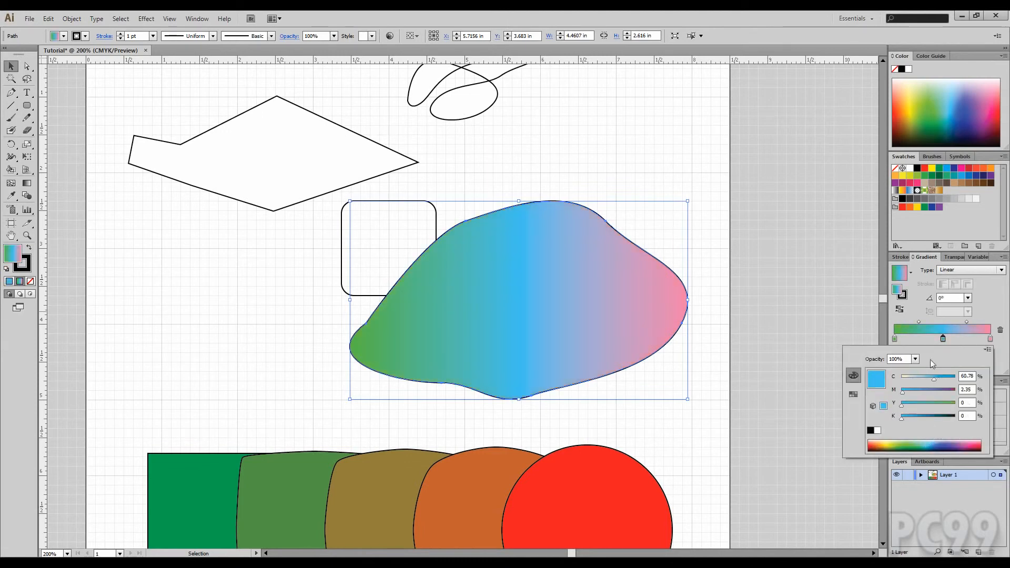
pyautogui.click(929, 295)
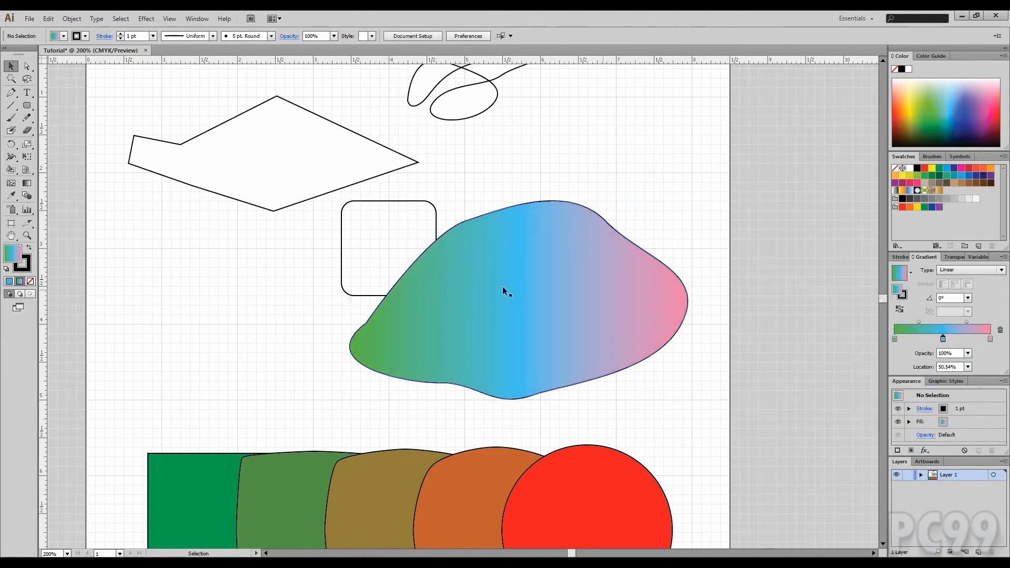
pyautogui.click(784, 255)
# Step: Try several gradient directions across the freeform shape with the Gradient tool, finishing with a diagonal at about -64.3° from upper to lower edge
pyautogui.click(493, 242)
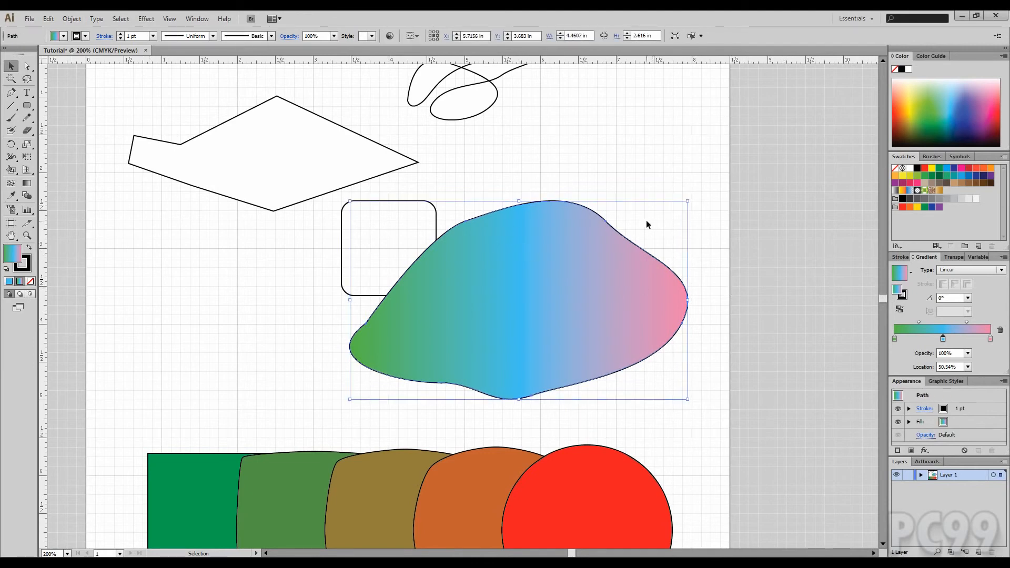
pyautogui.click(24, 184)
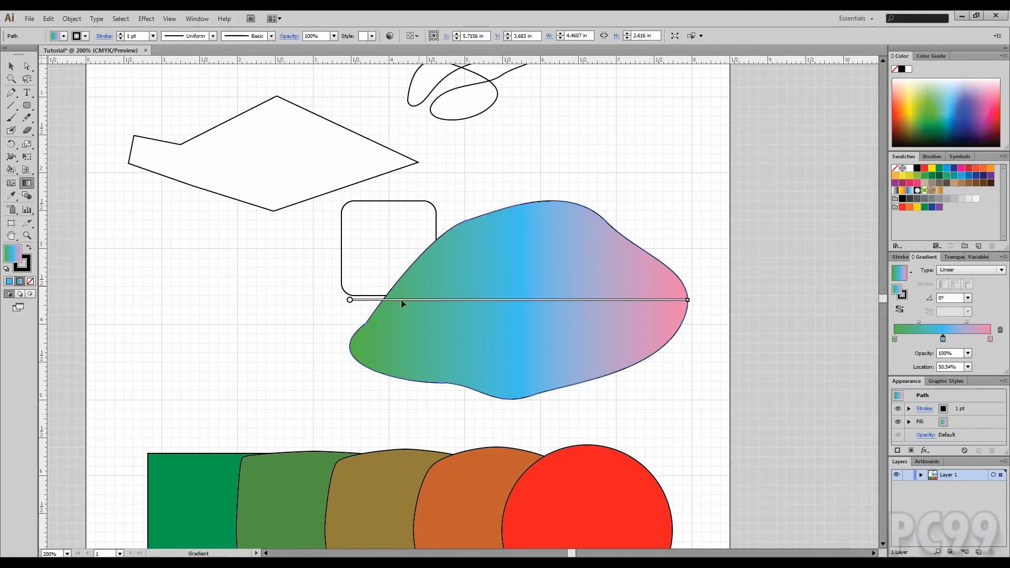
pyautogui.moveTo(384, 300)
pyautogui.moveTo(462, 262); pyautogui.dragTo(557, 356)
pyautogui.moveTo(449, 346); pyautogui.dragTo(584, 315)
pyautogui.moveTo(684, 289); pyautogui.dragTo(440, 317)
pyautogui.moveTo(478, 239); pyautogui.dragTo(549, 384)
# Step: Shift the blue stop toward the gradient's green end, add a mauve stop between blue and pink, and deselect the shape
pyautogui.moveTo(515, 314)
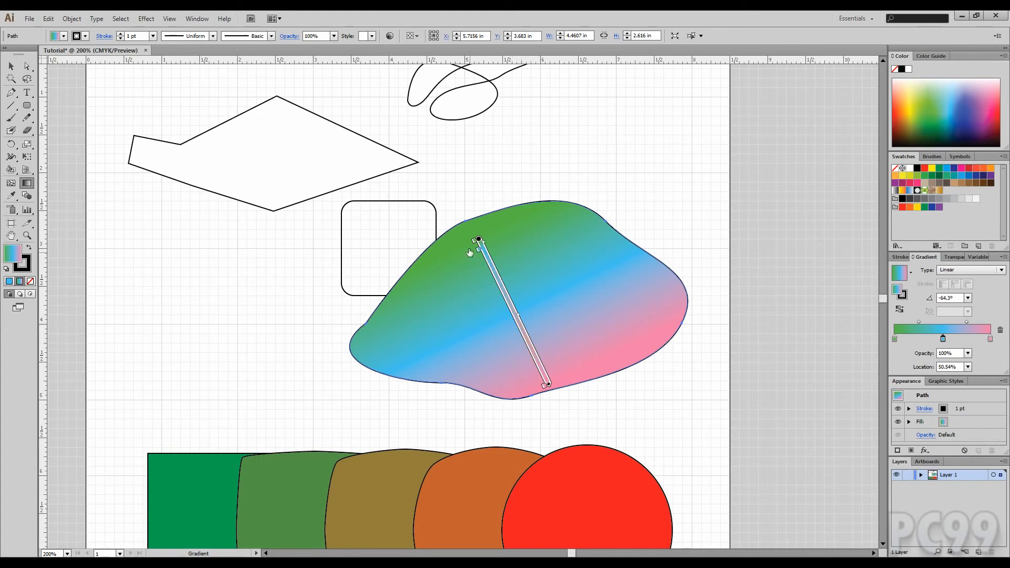
pyautogui.moveTo(494, 287); pyautogui.dragTo(485, 266)
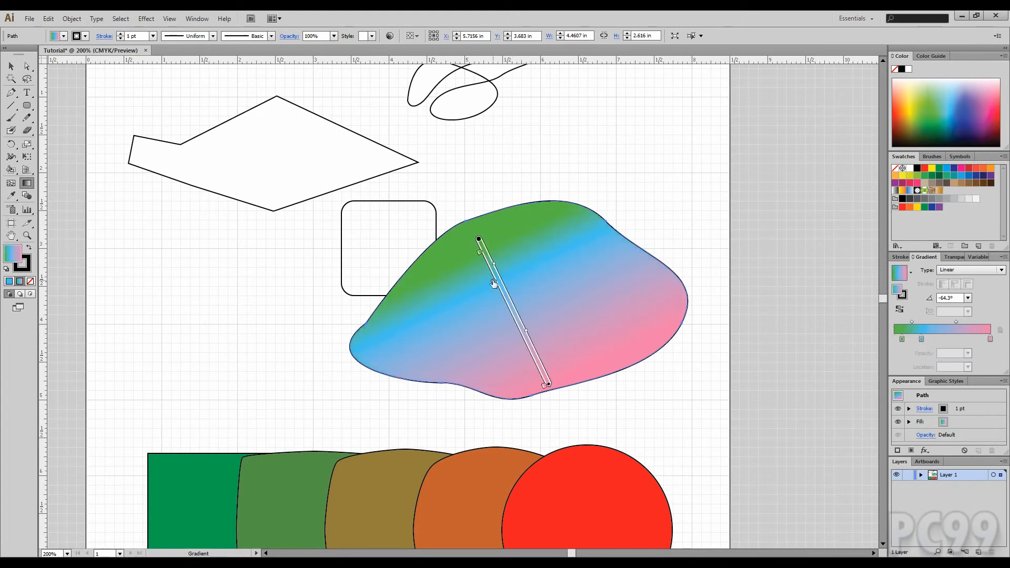
pyautogui.click(522, 338)
pyautogui.moveTo(520, 337); pyautogui.dragTo(518, 321)
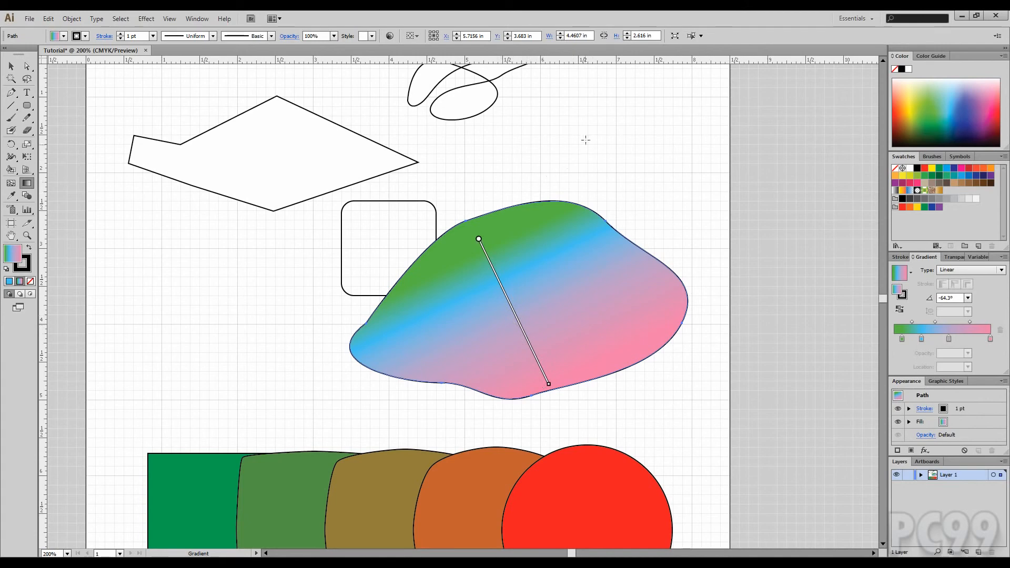
pyautogui.press('v')
pyautogui.click(275, 263)
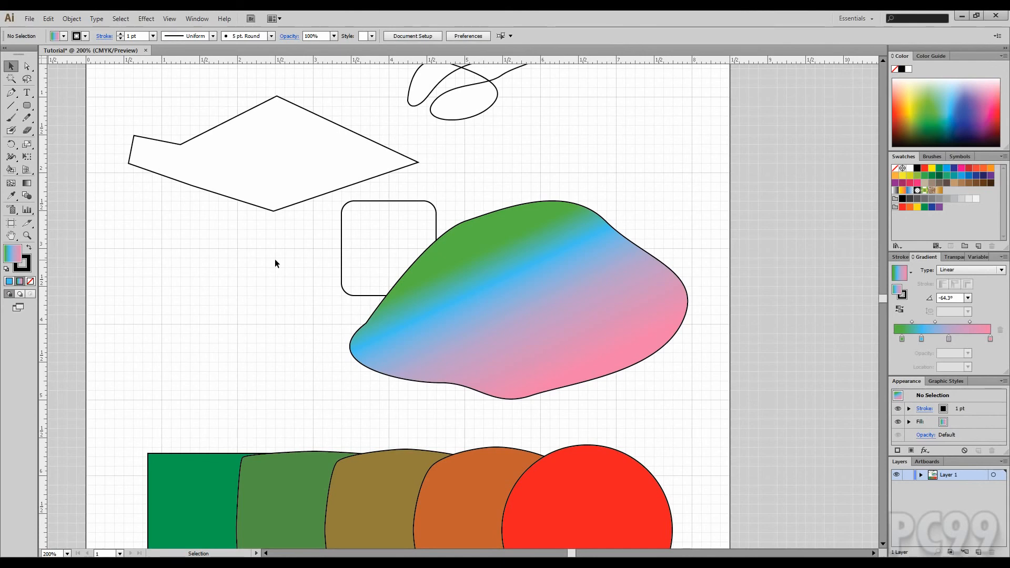
# Step: Zoom in to 6400% where the rounded square's outline meets the gradient shape to examine edge sharpness, and zoom back out
pyautogui.hotkey('ctrl', '=')
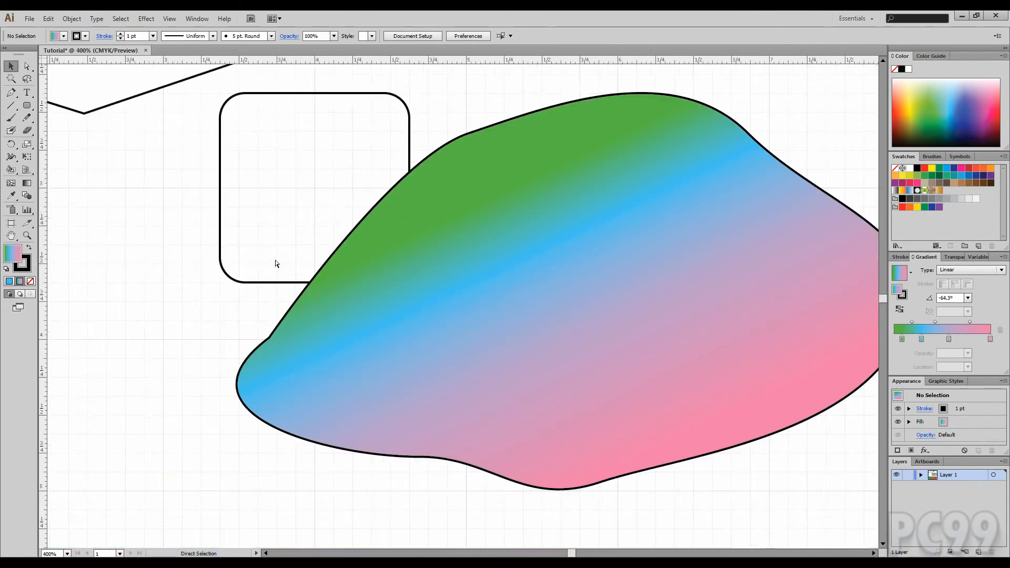
pyautogui.hotkey('ctrl', '=')
pyautogui.moveTo(276, 260); pyautogui.dragTo(644, 363)
pyautogui.hotkey('ctrl', '=')
pyautogui.hotkey('ctrl', '=')
pyautogui.hotkey('ctrl', '=')
pyautogui.hotkey('ctrl', '=')
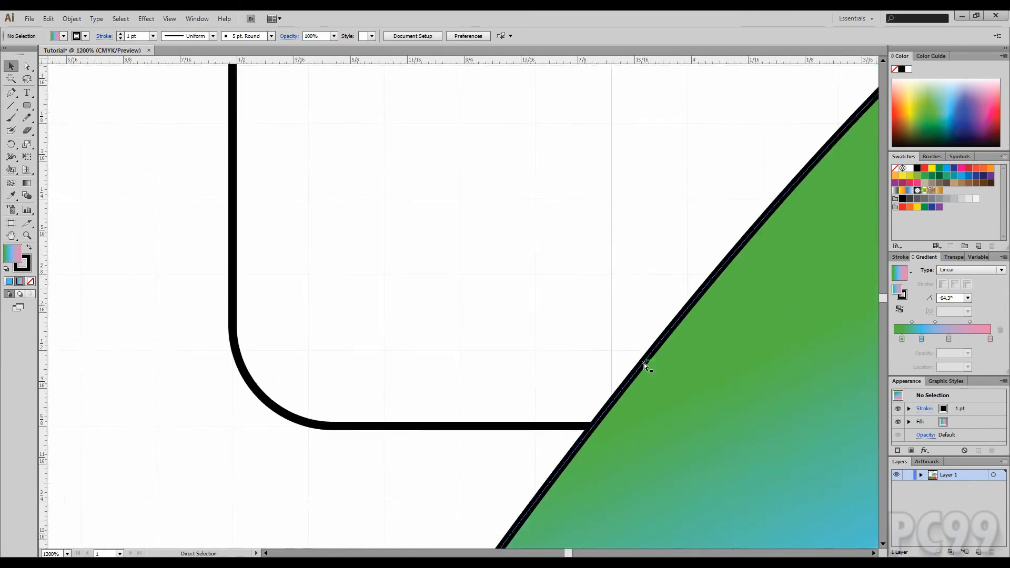
pyautogui.hotkey('ctrl', '=')
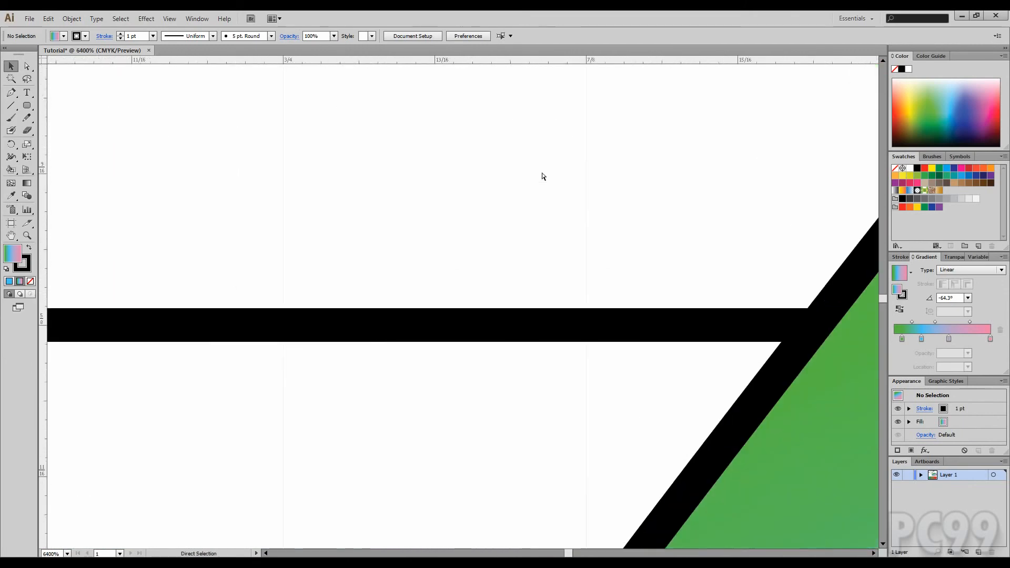
pyautogui.hotkey('ctrl', '0')
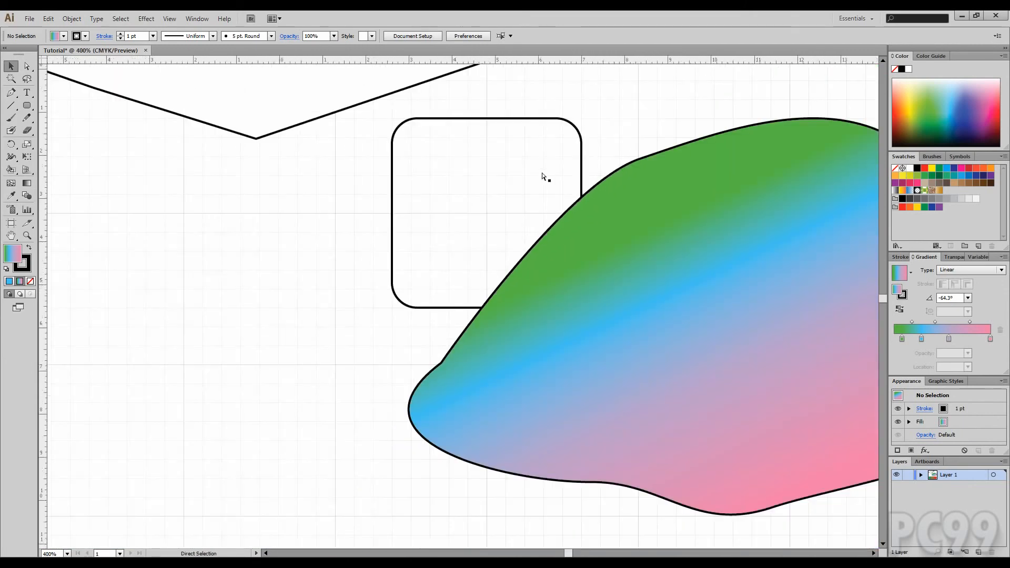